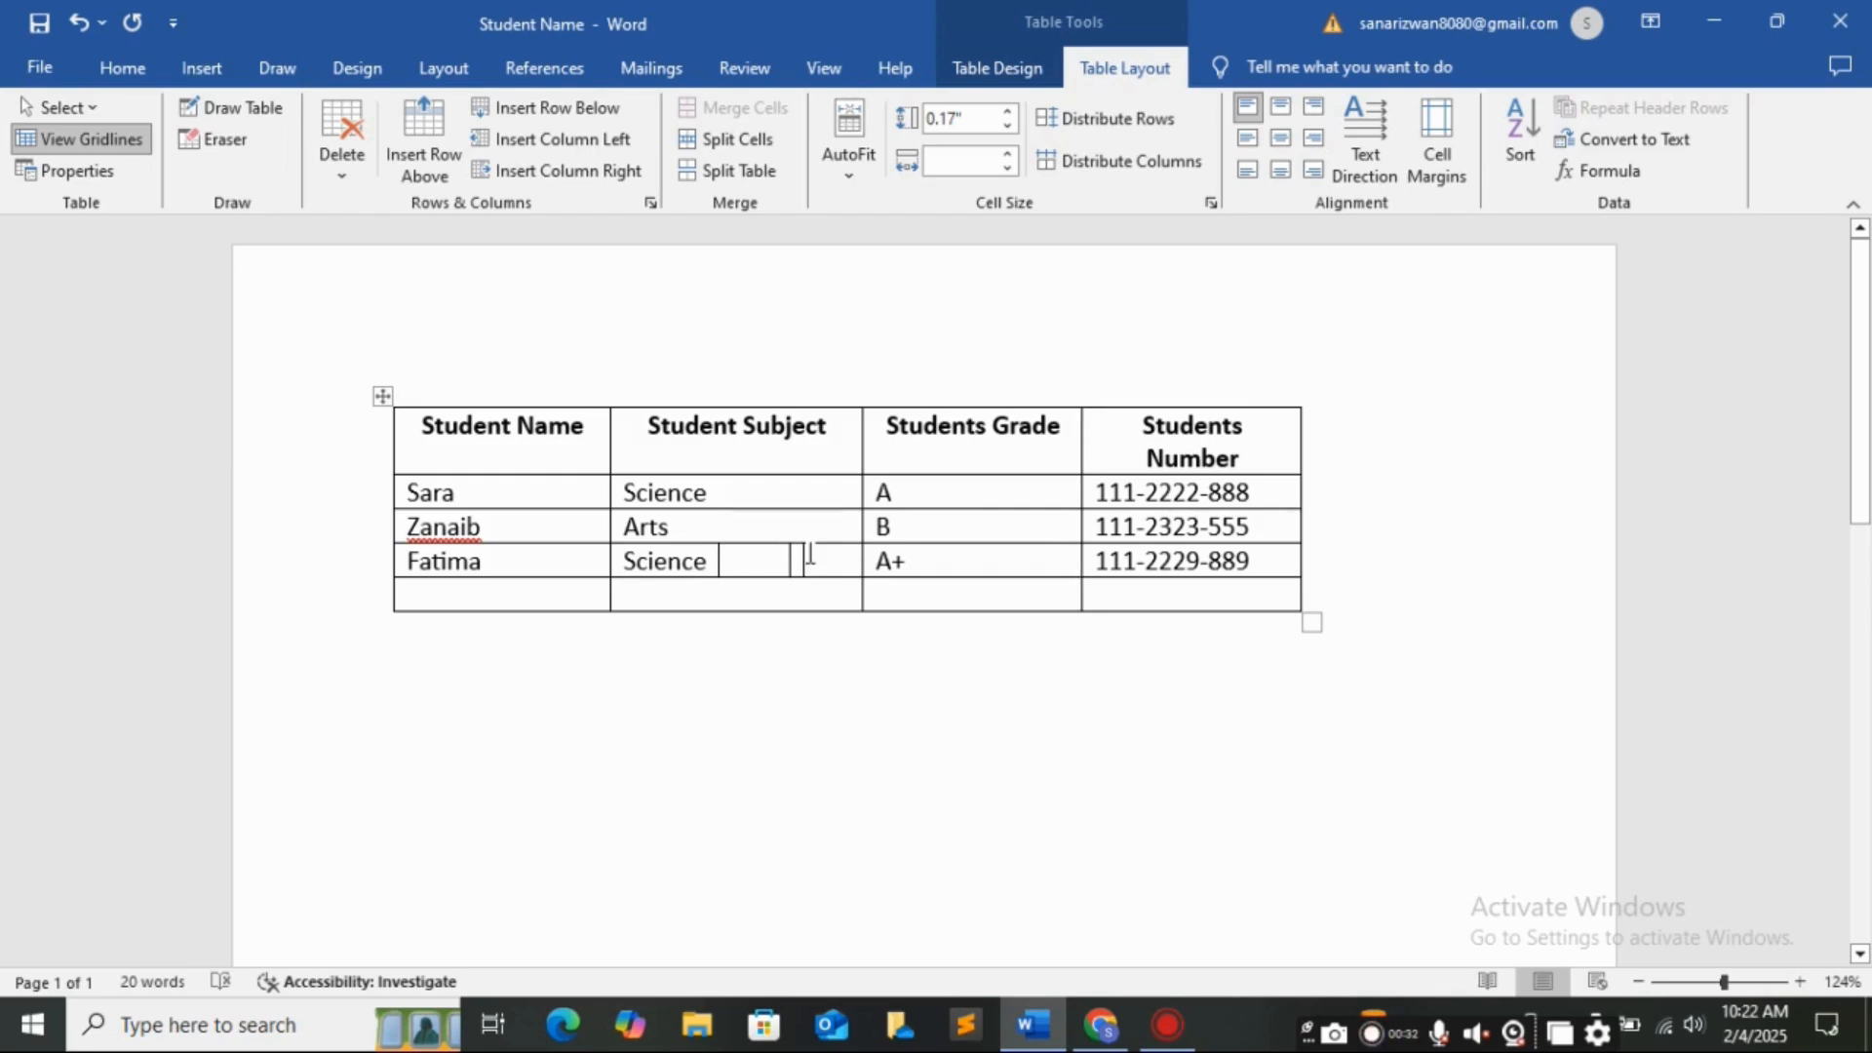
Undo the last cell split in the third student's Student Subject cell.
key("ctrl+z")
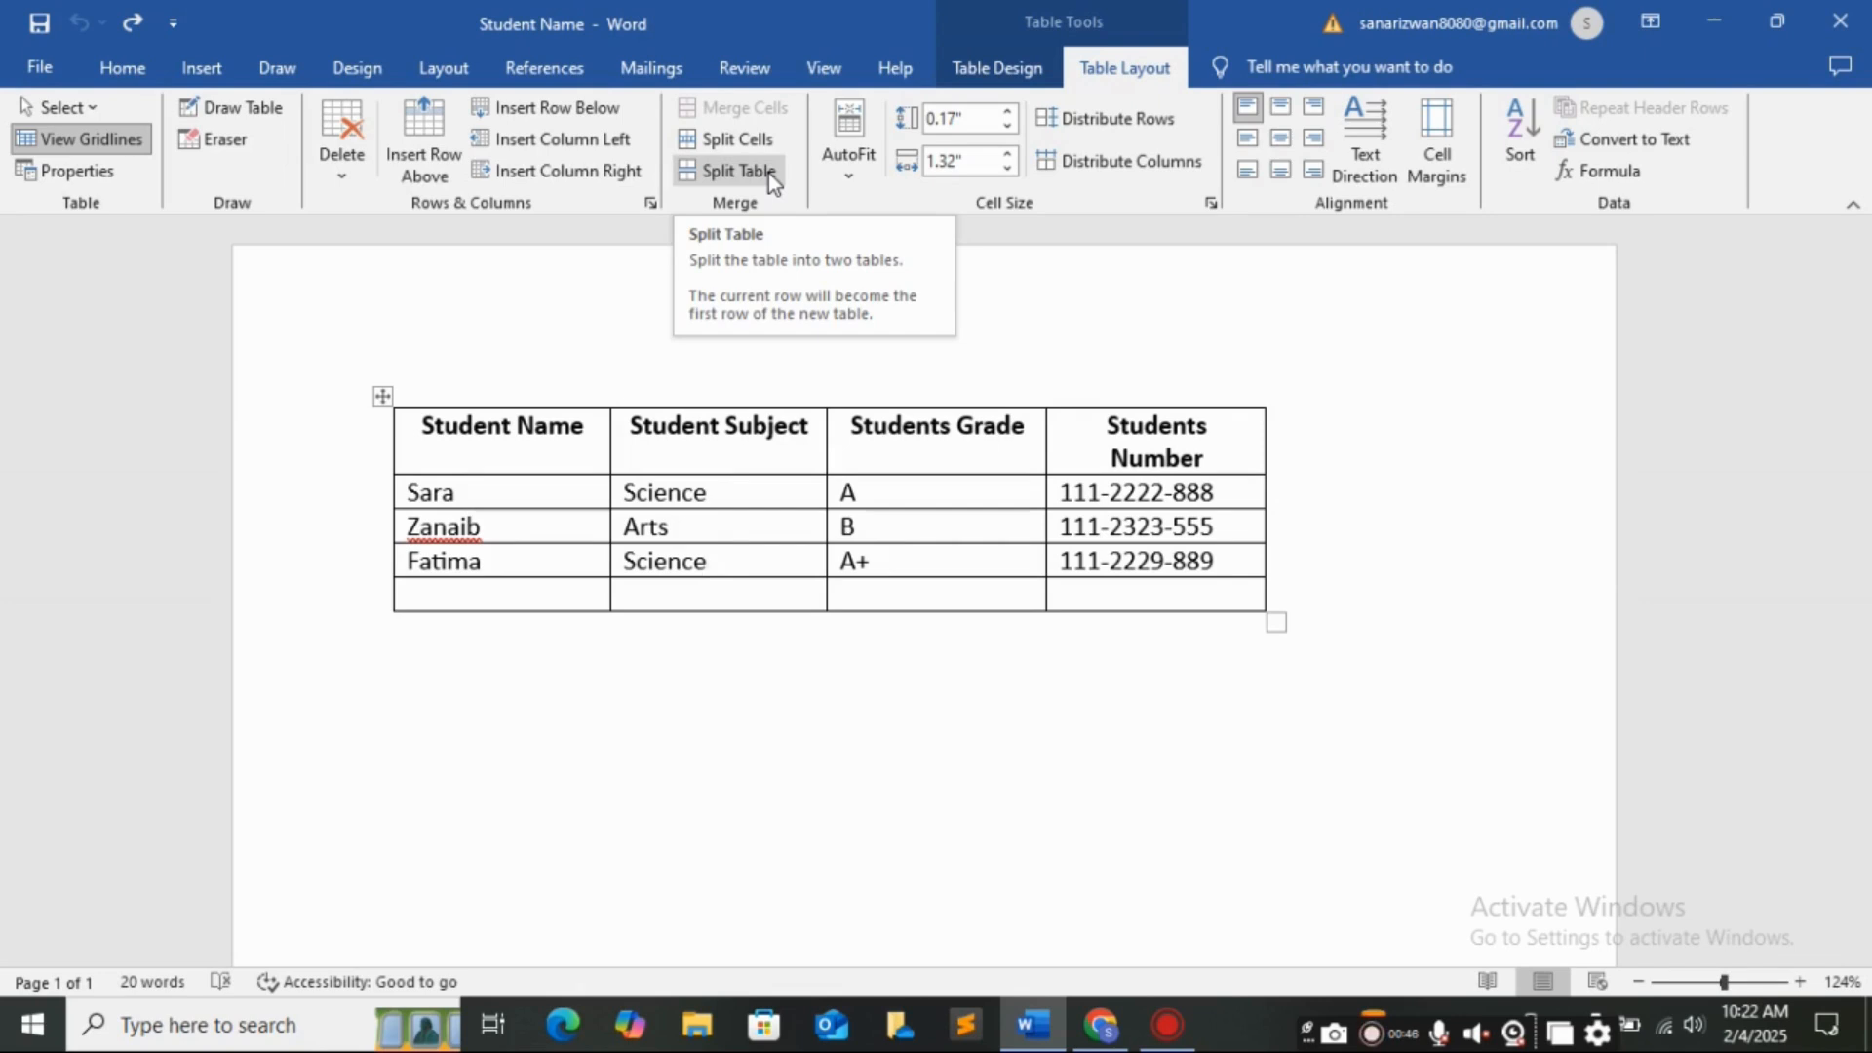
Split the table at the third student's row, and undo the split.
left_click(768, 173)
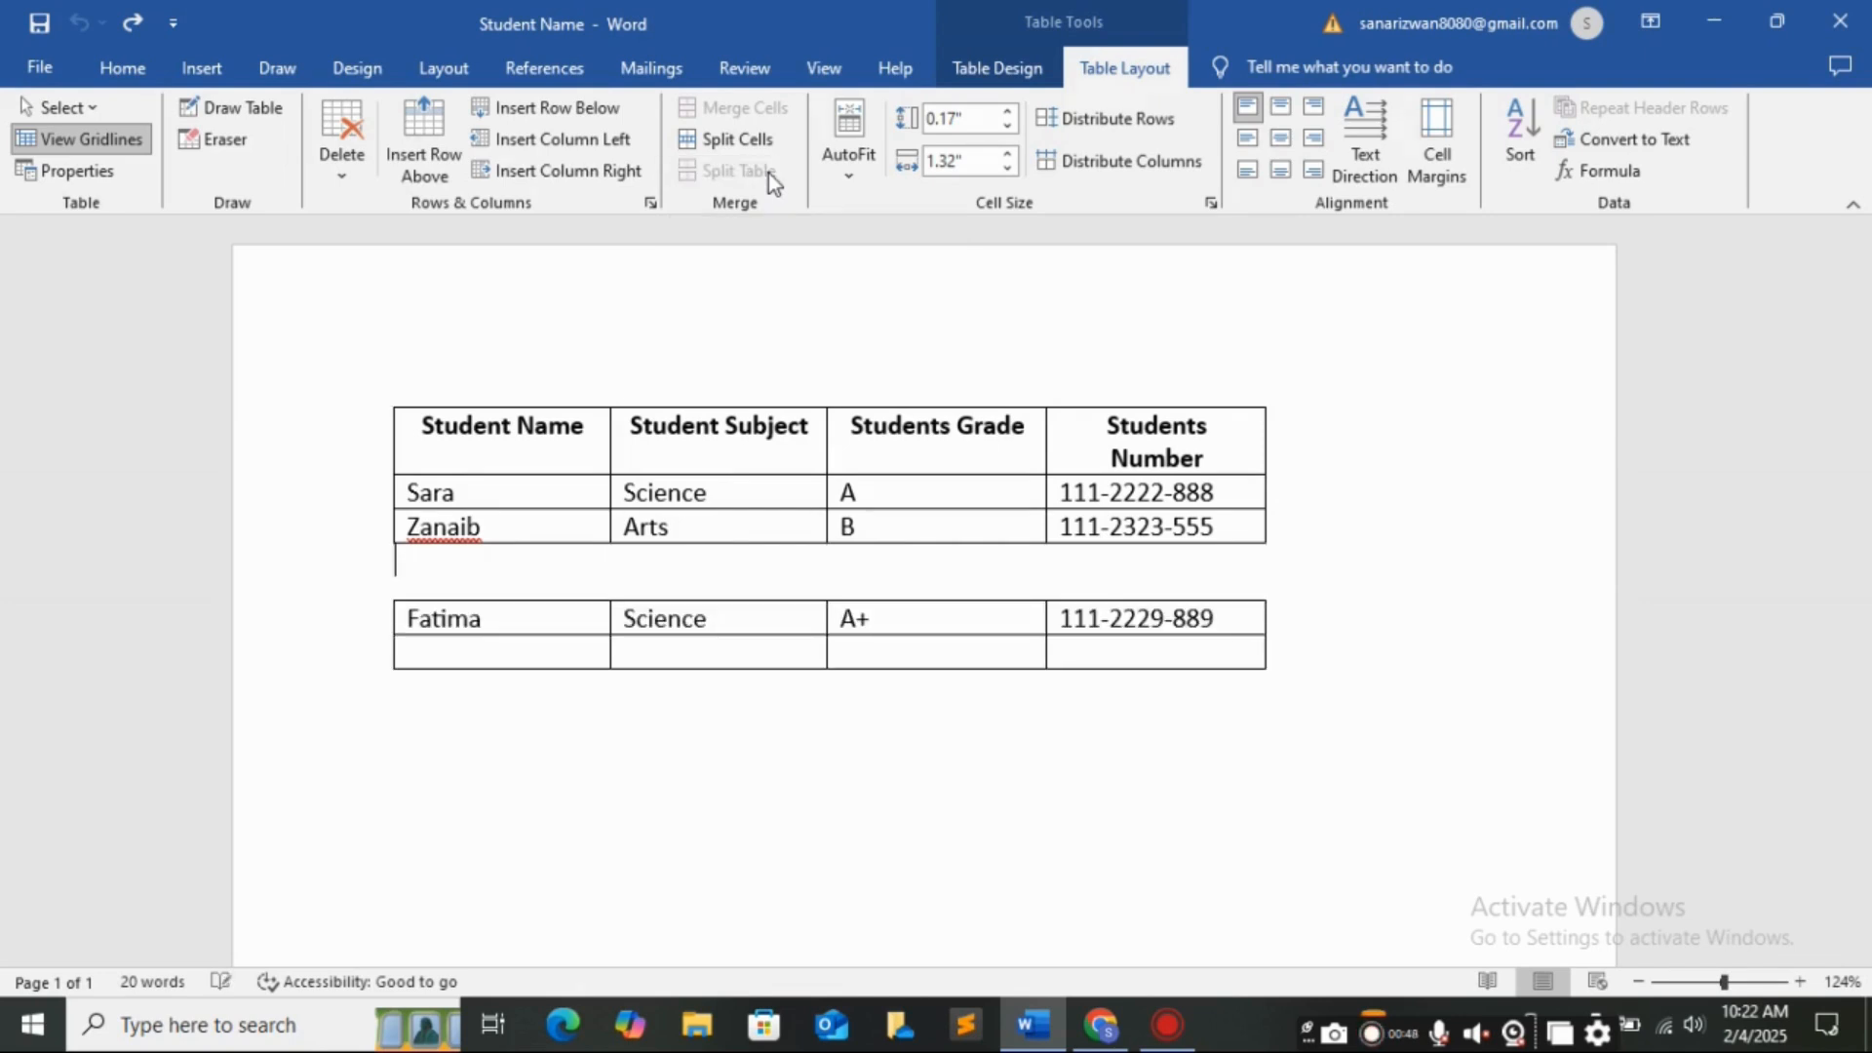
left_click(771, 618)
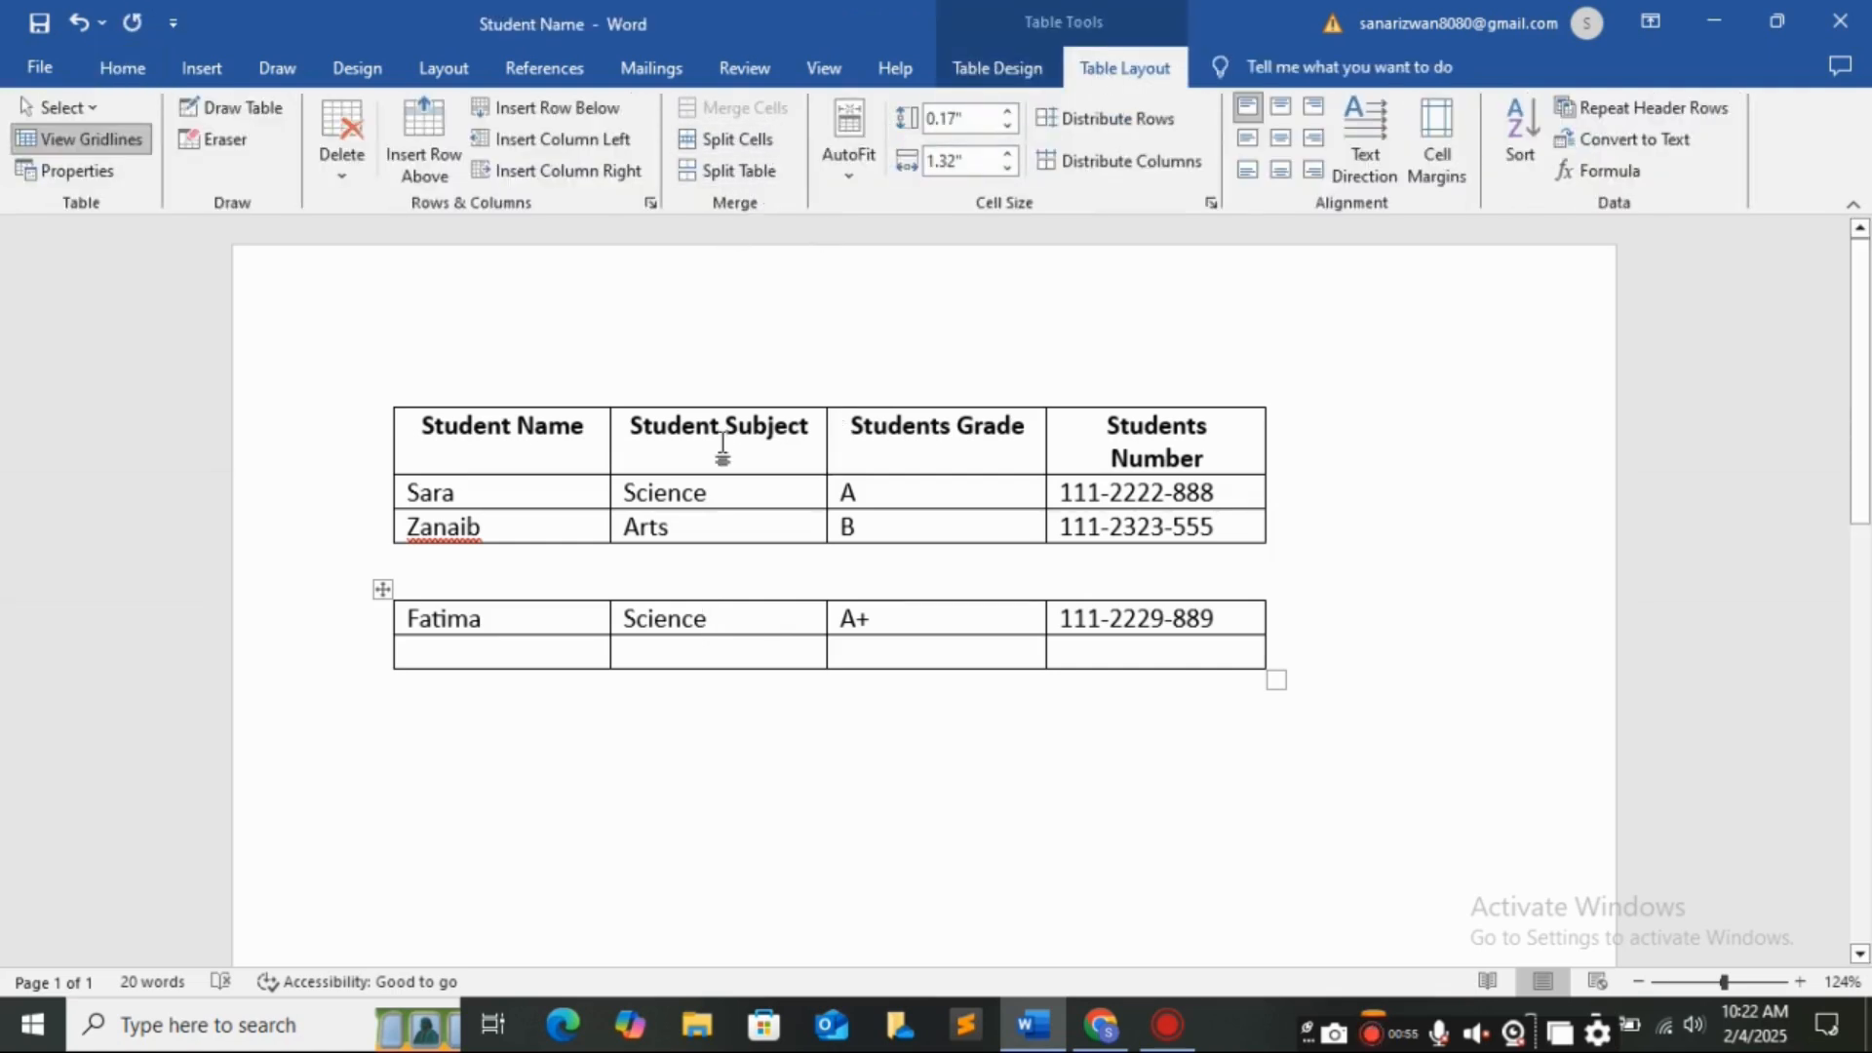
key("ctrl+z")
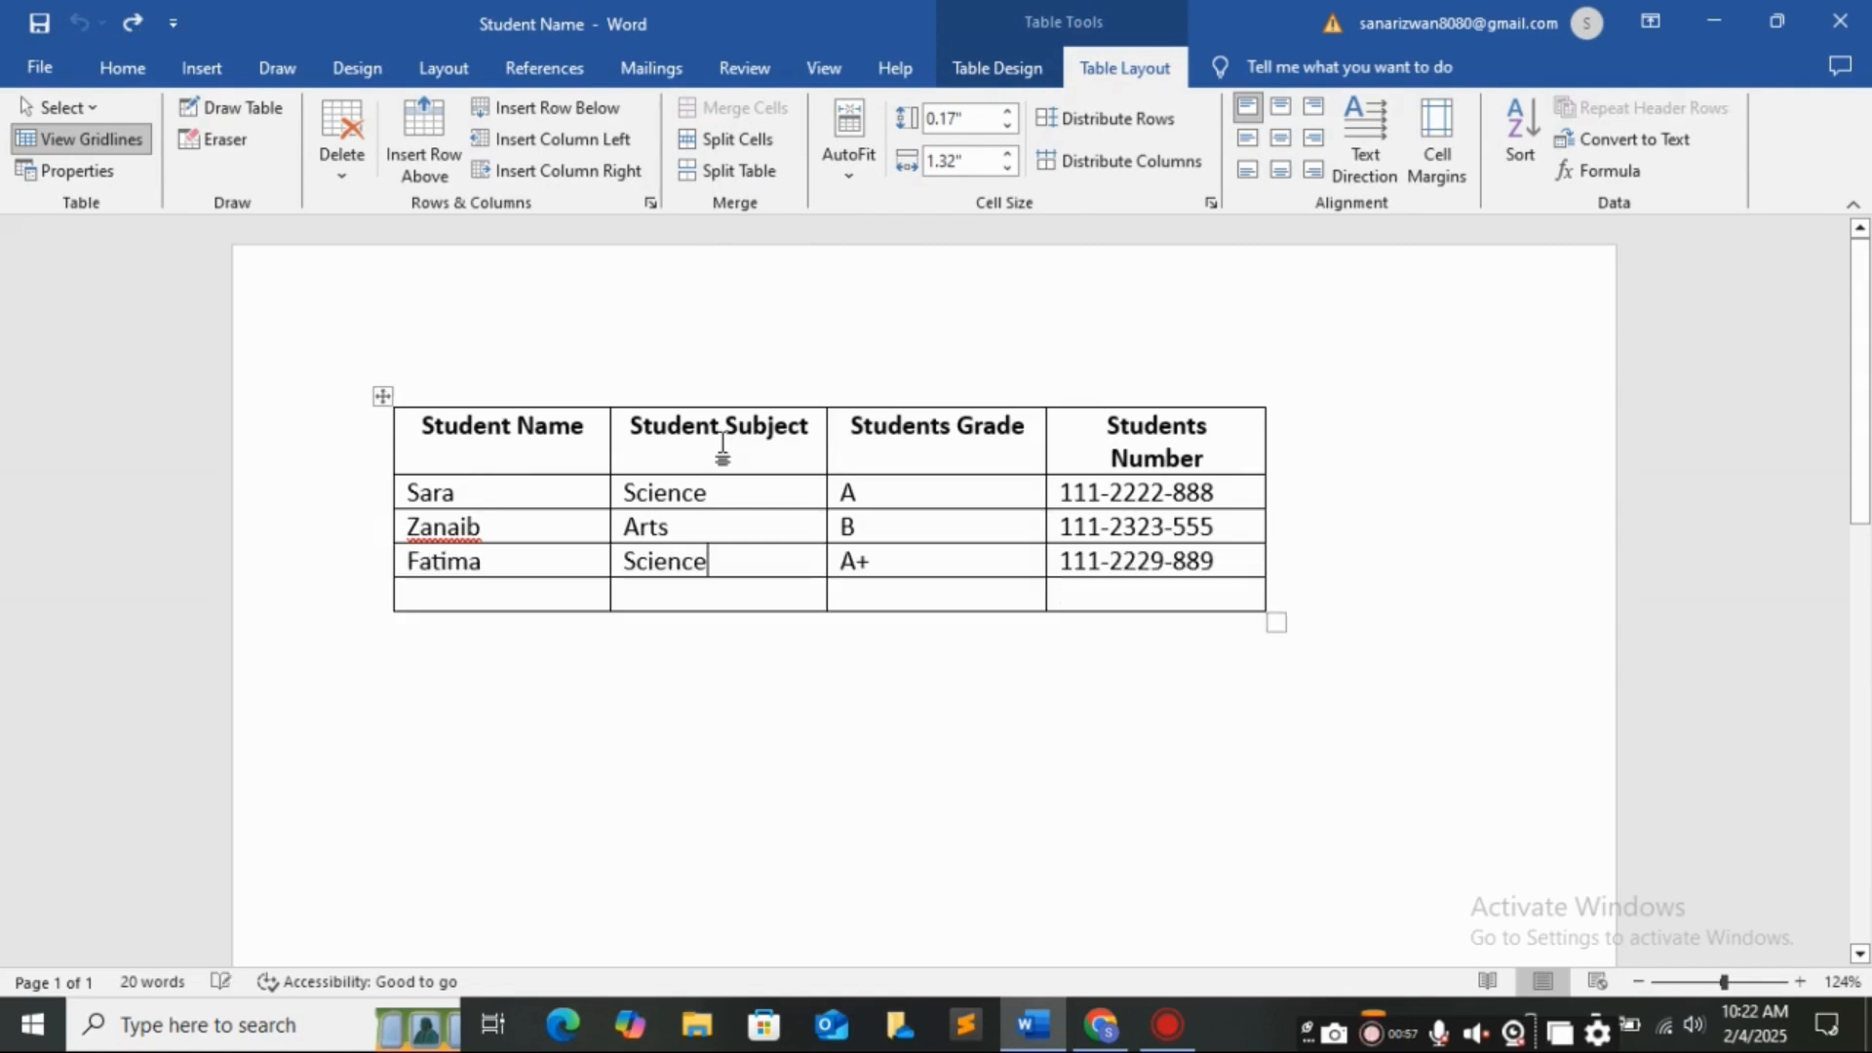
Split the table at the first student's row so the header row stands alone, and undo the split.
left_click(714, 490)
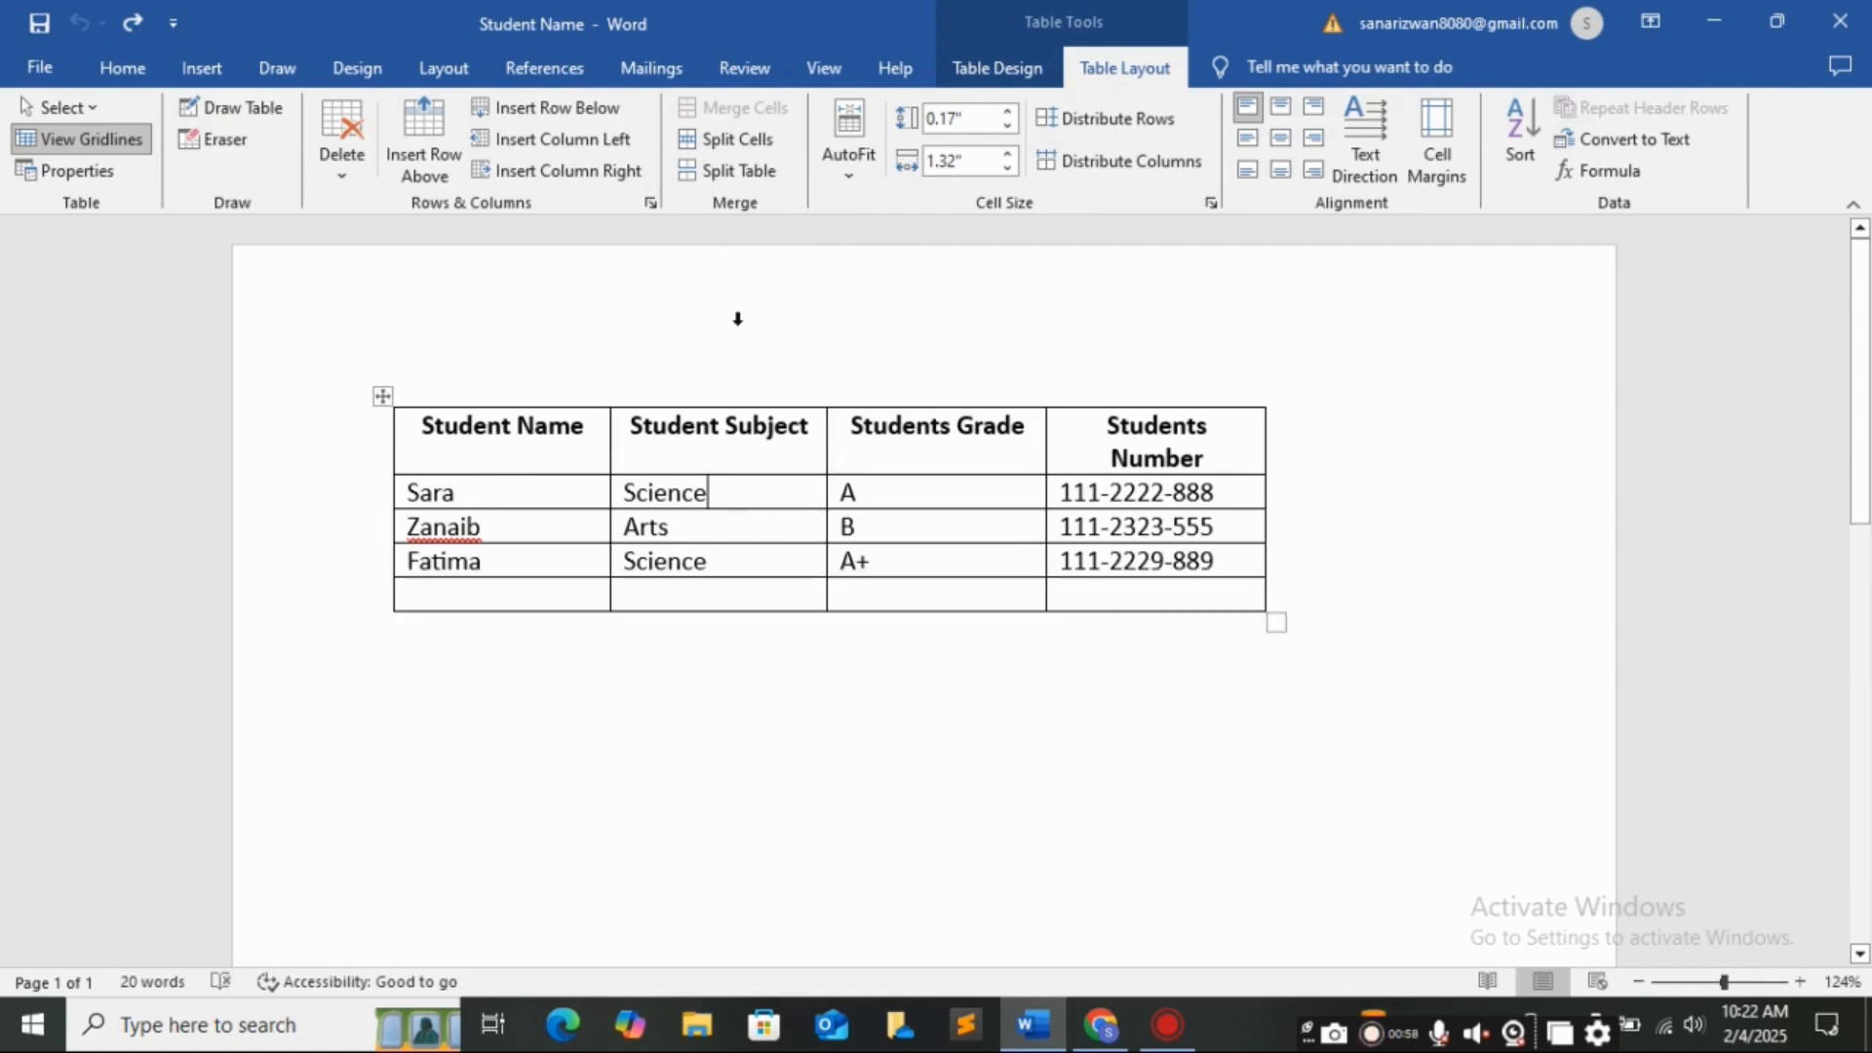
left_click(750, 167)
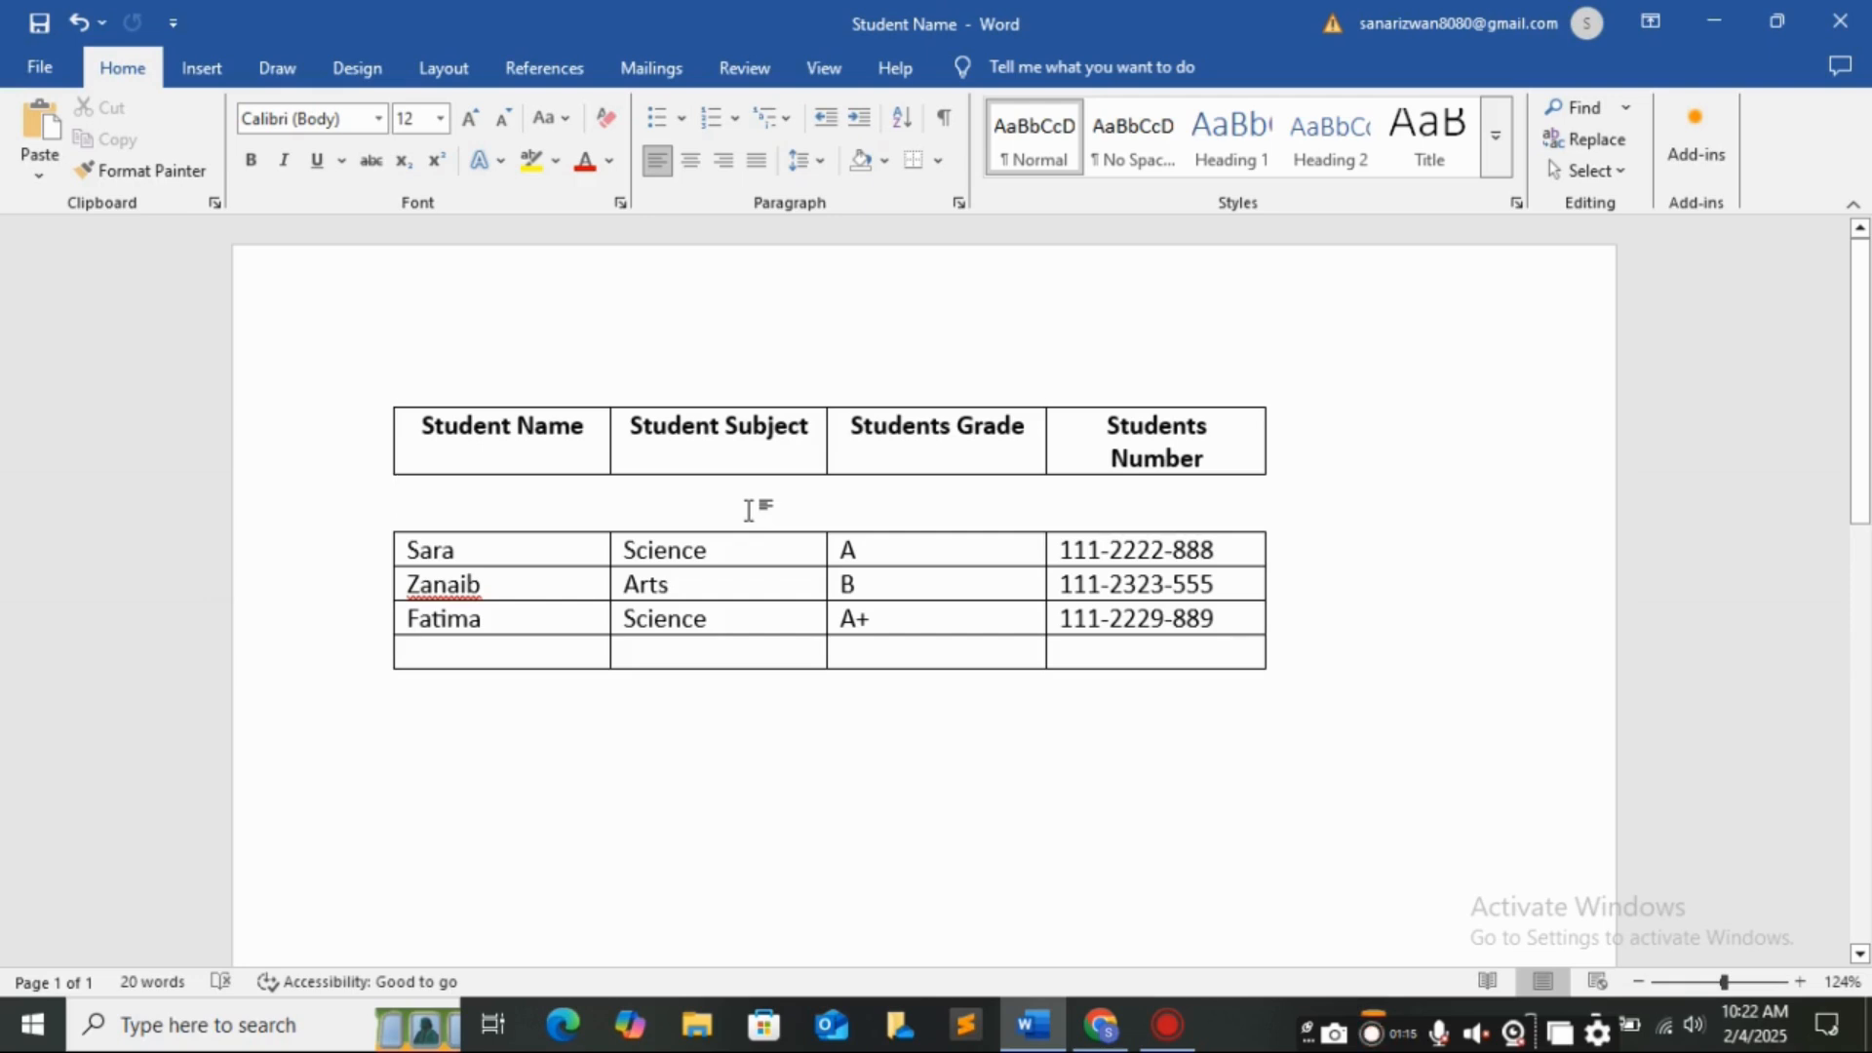
key("ctrl+z")
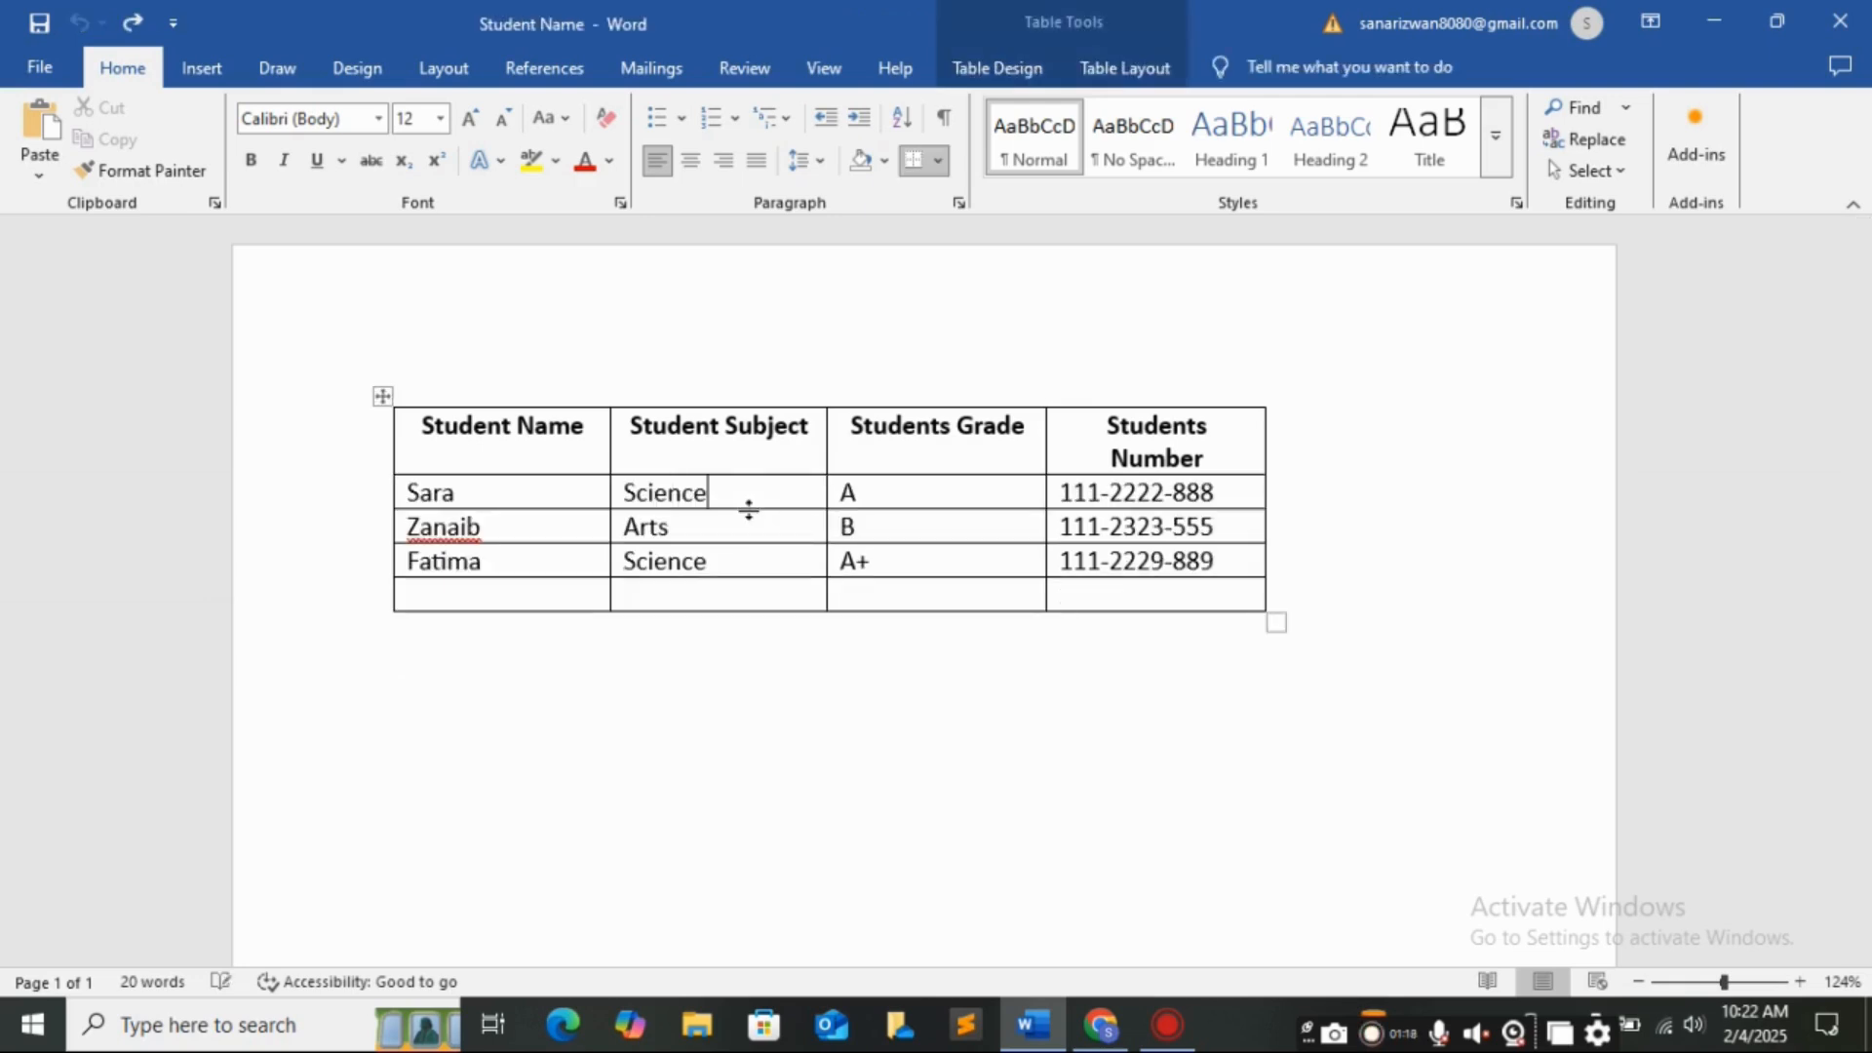
AutoFit the student table's columns to their contents.
left_click(1125, 64)
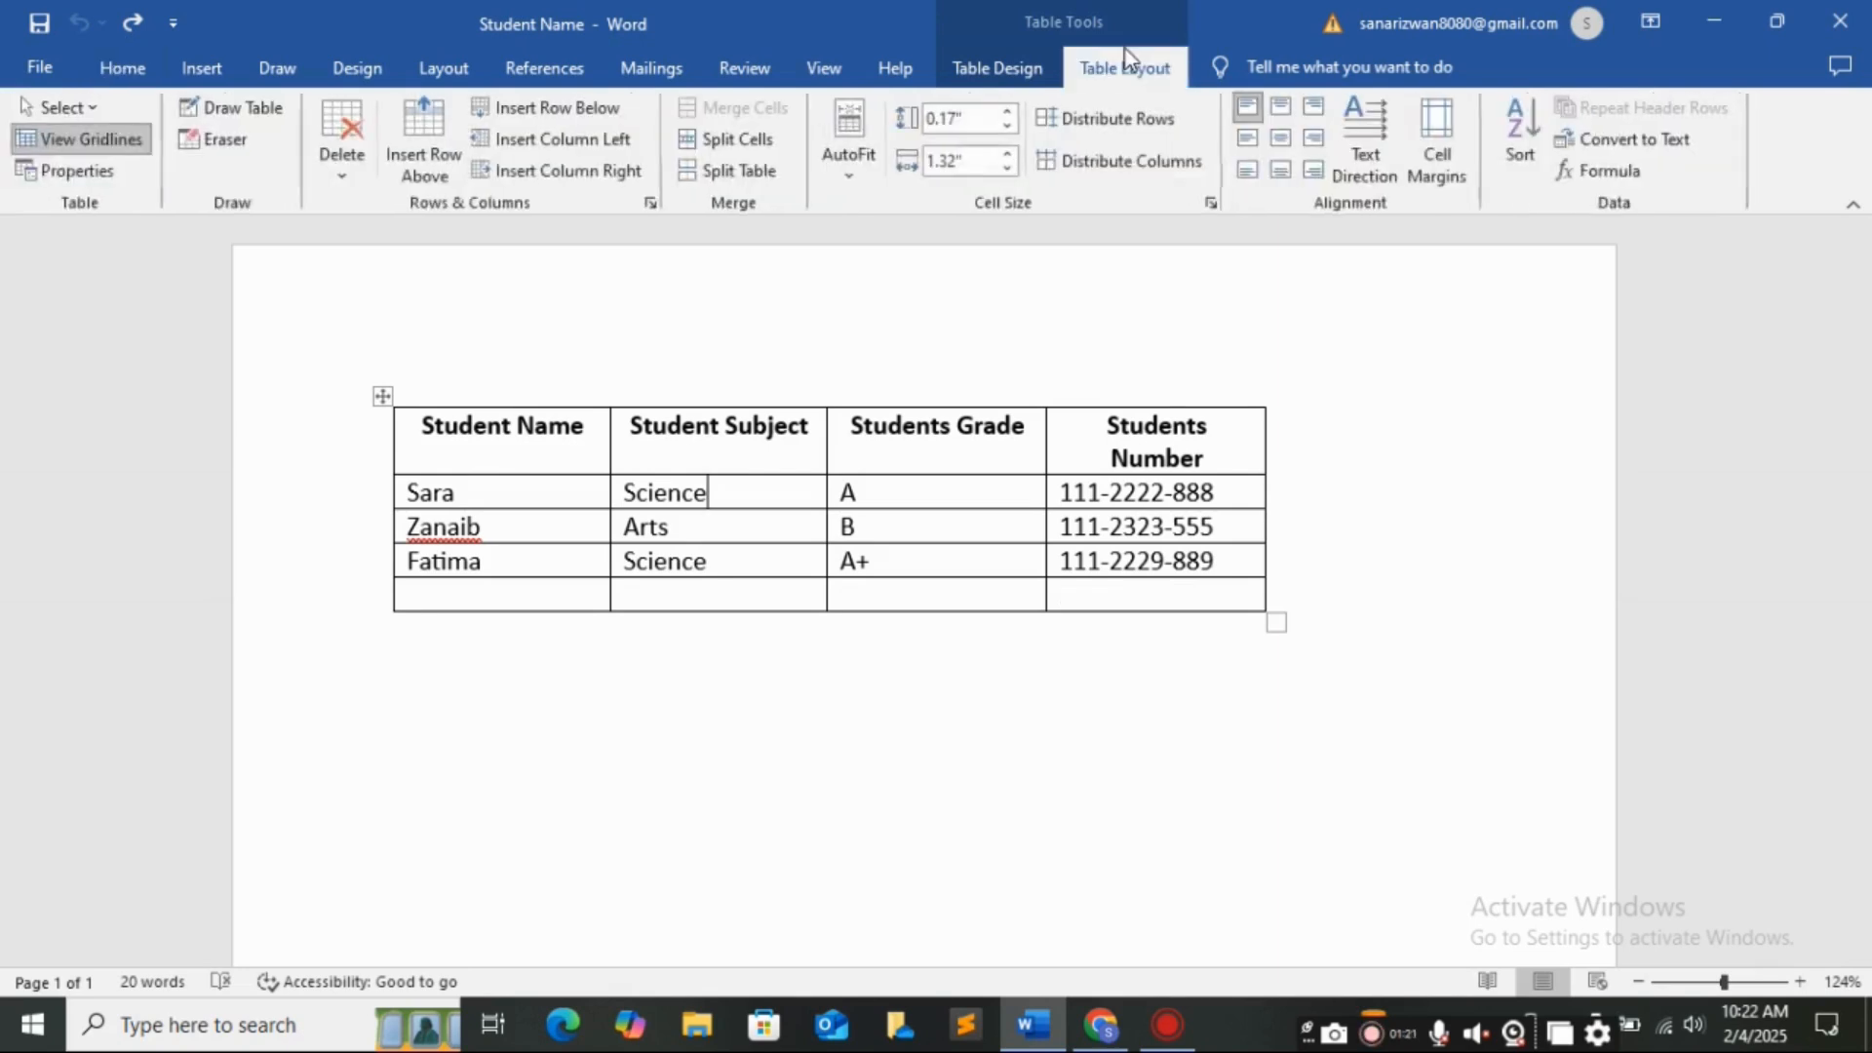
left_click(841, 174)
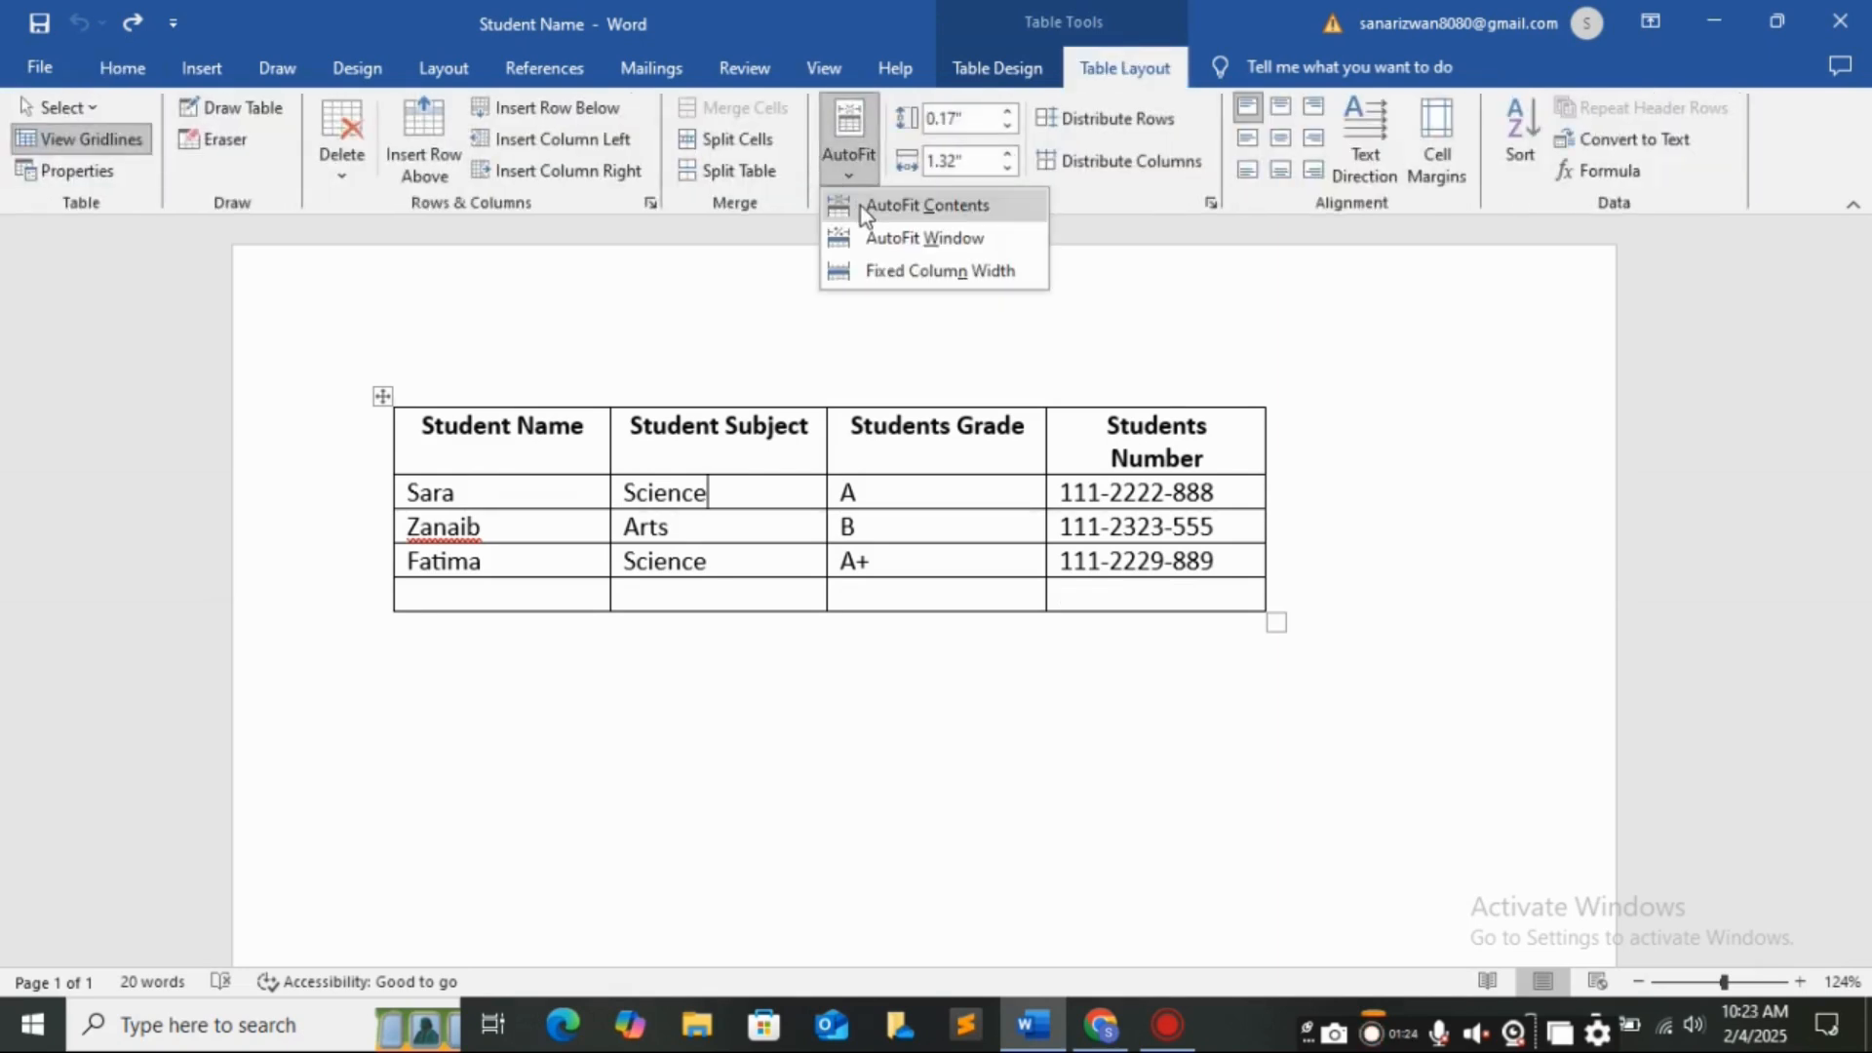
left_click(862, 207)
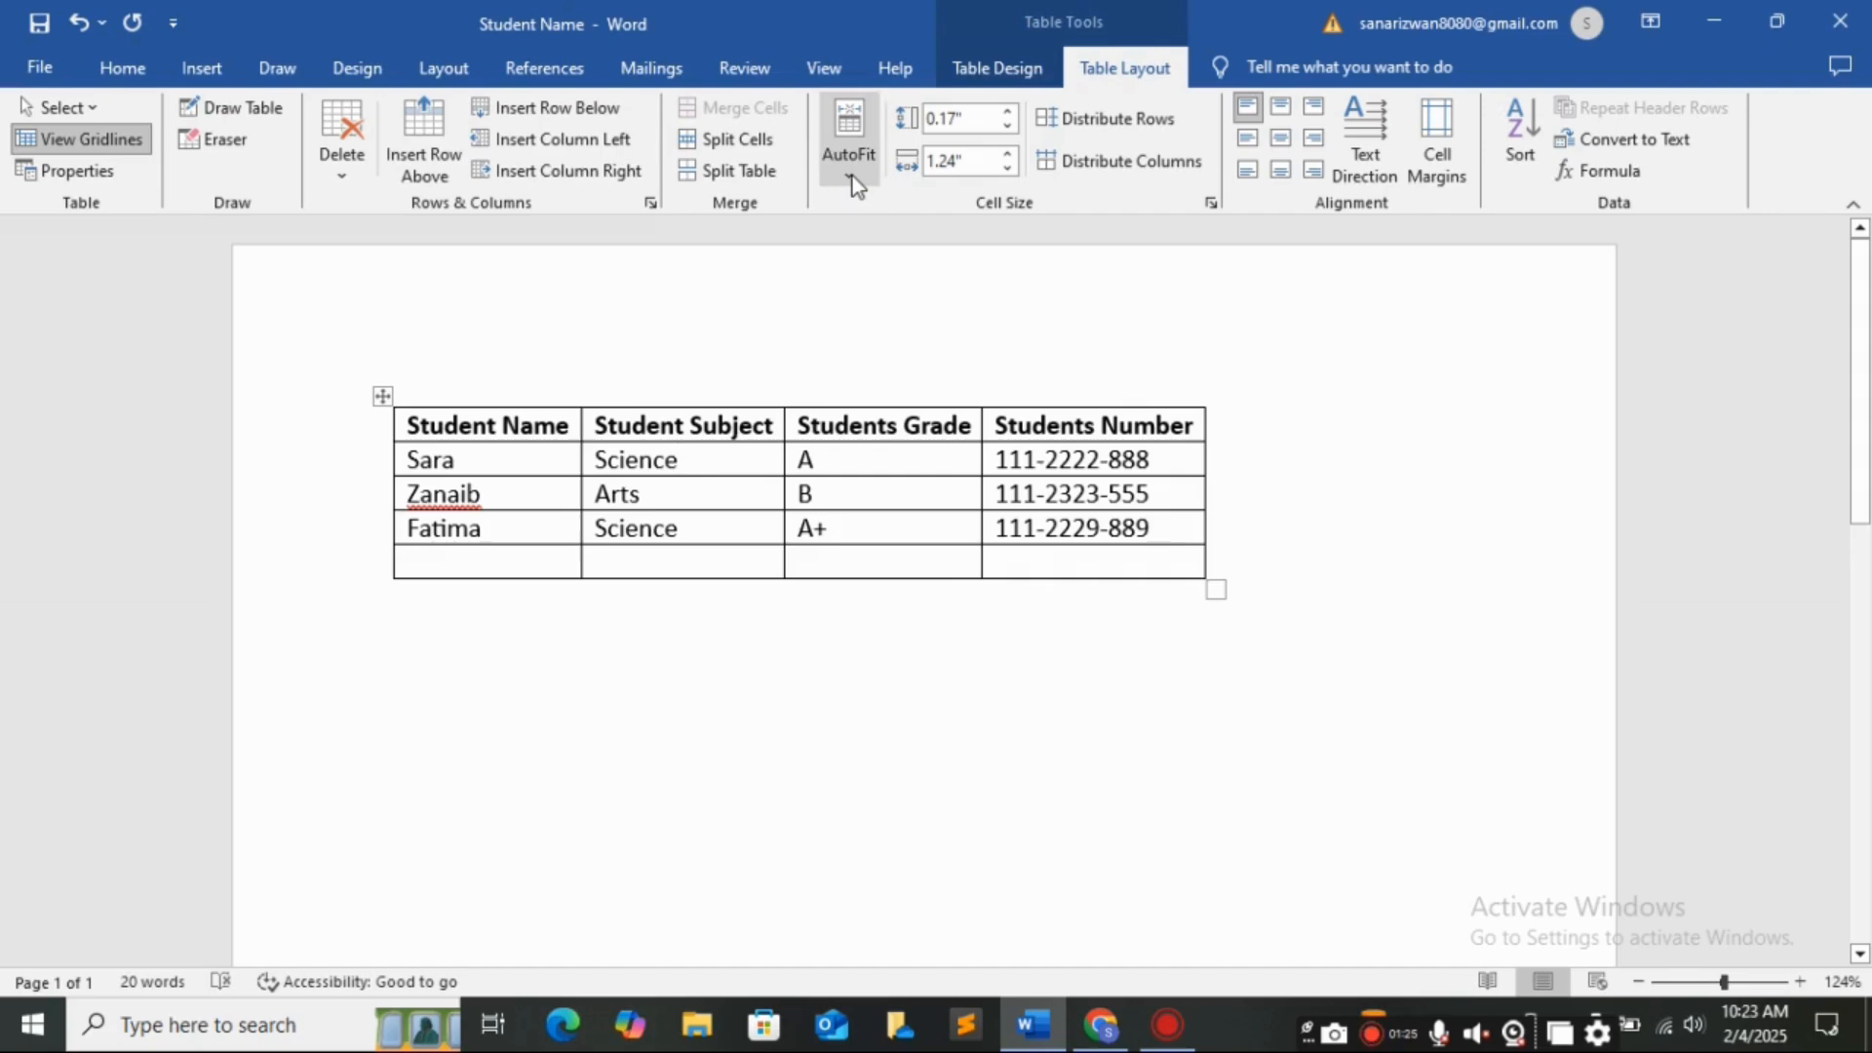
left_click(852, 177)
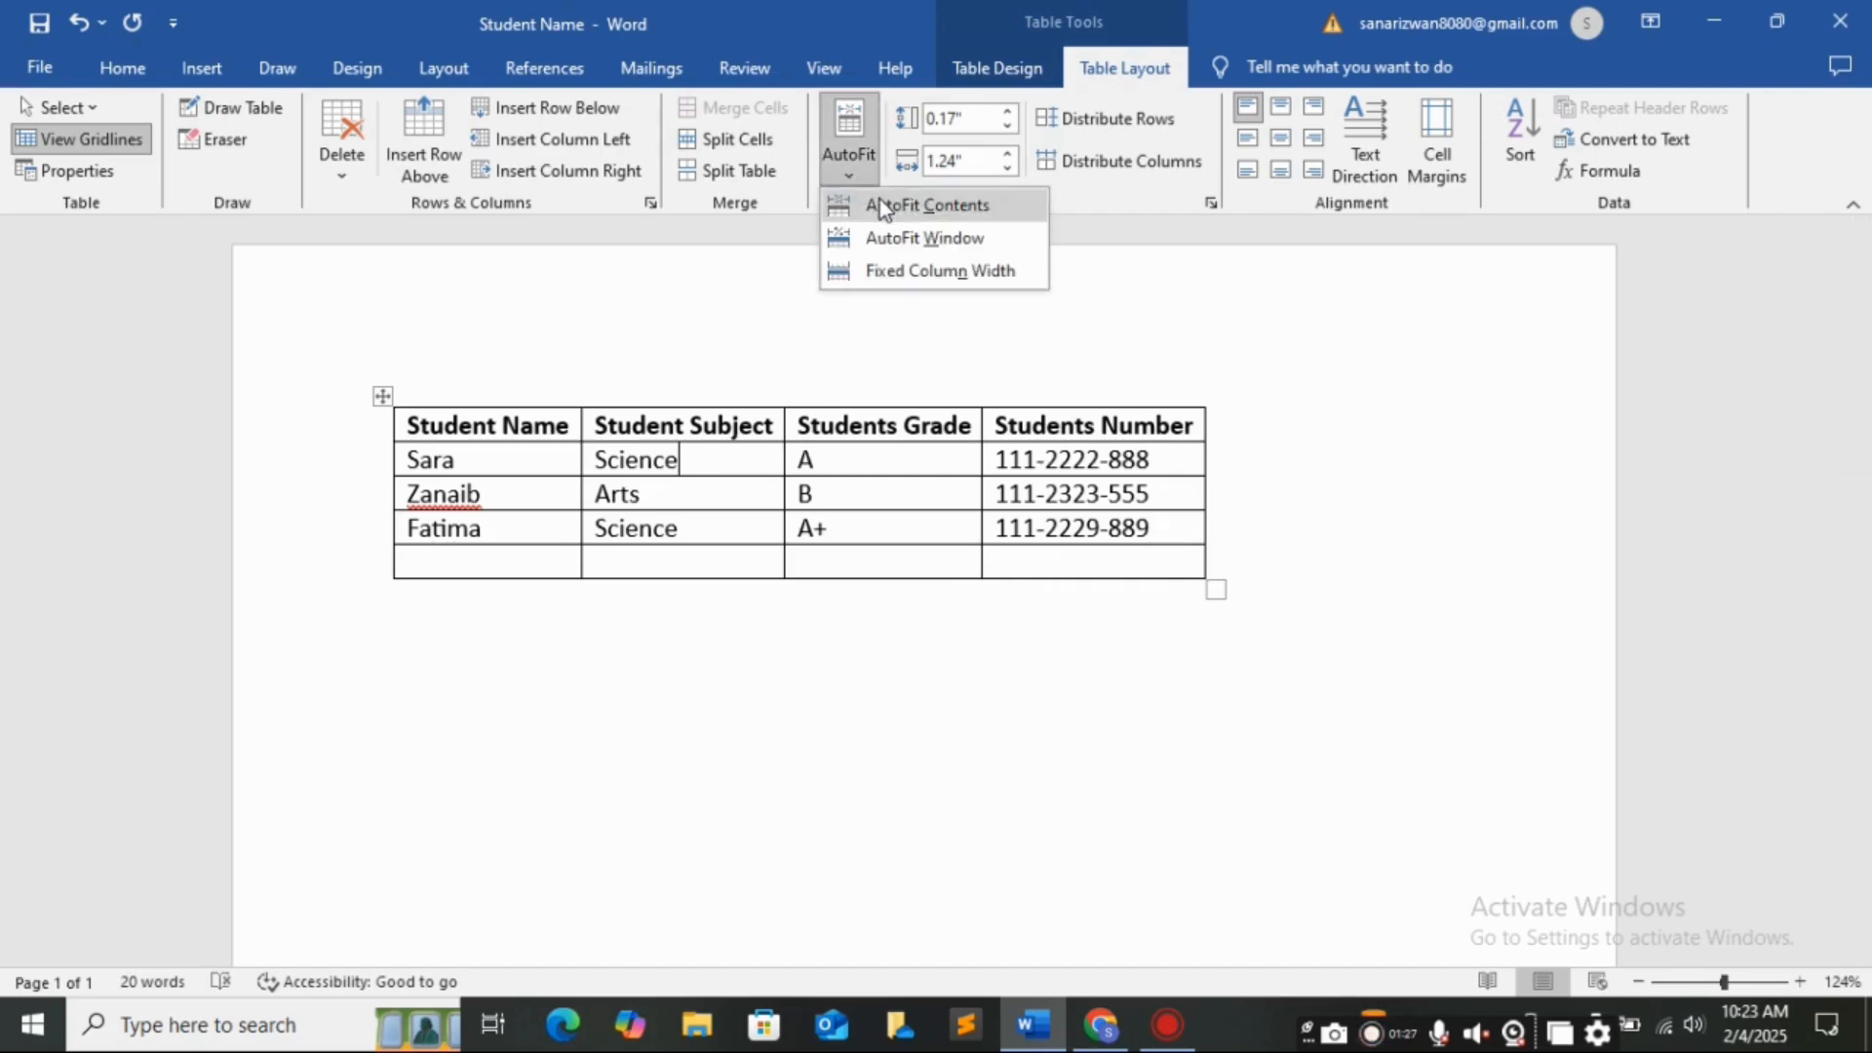
left_click(880, 200)
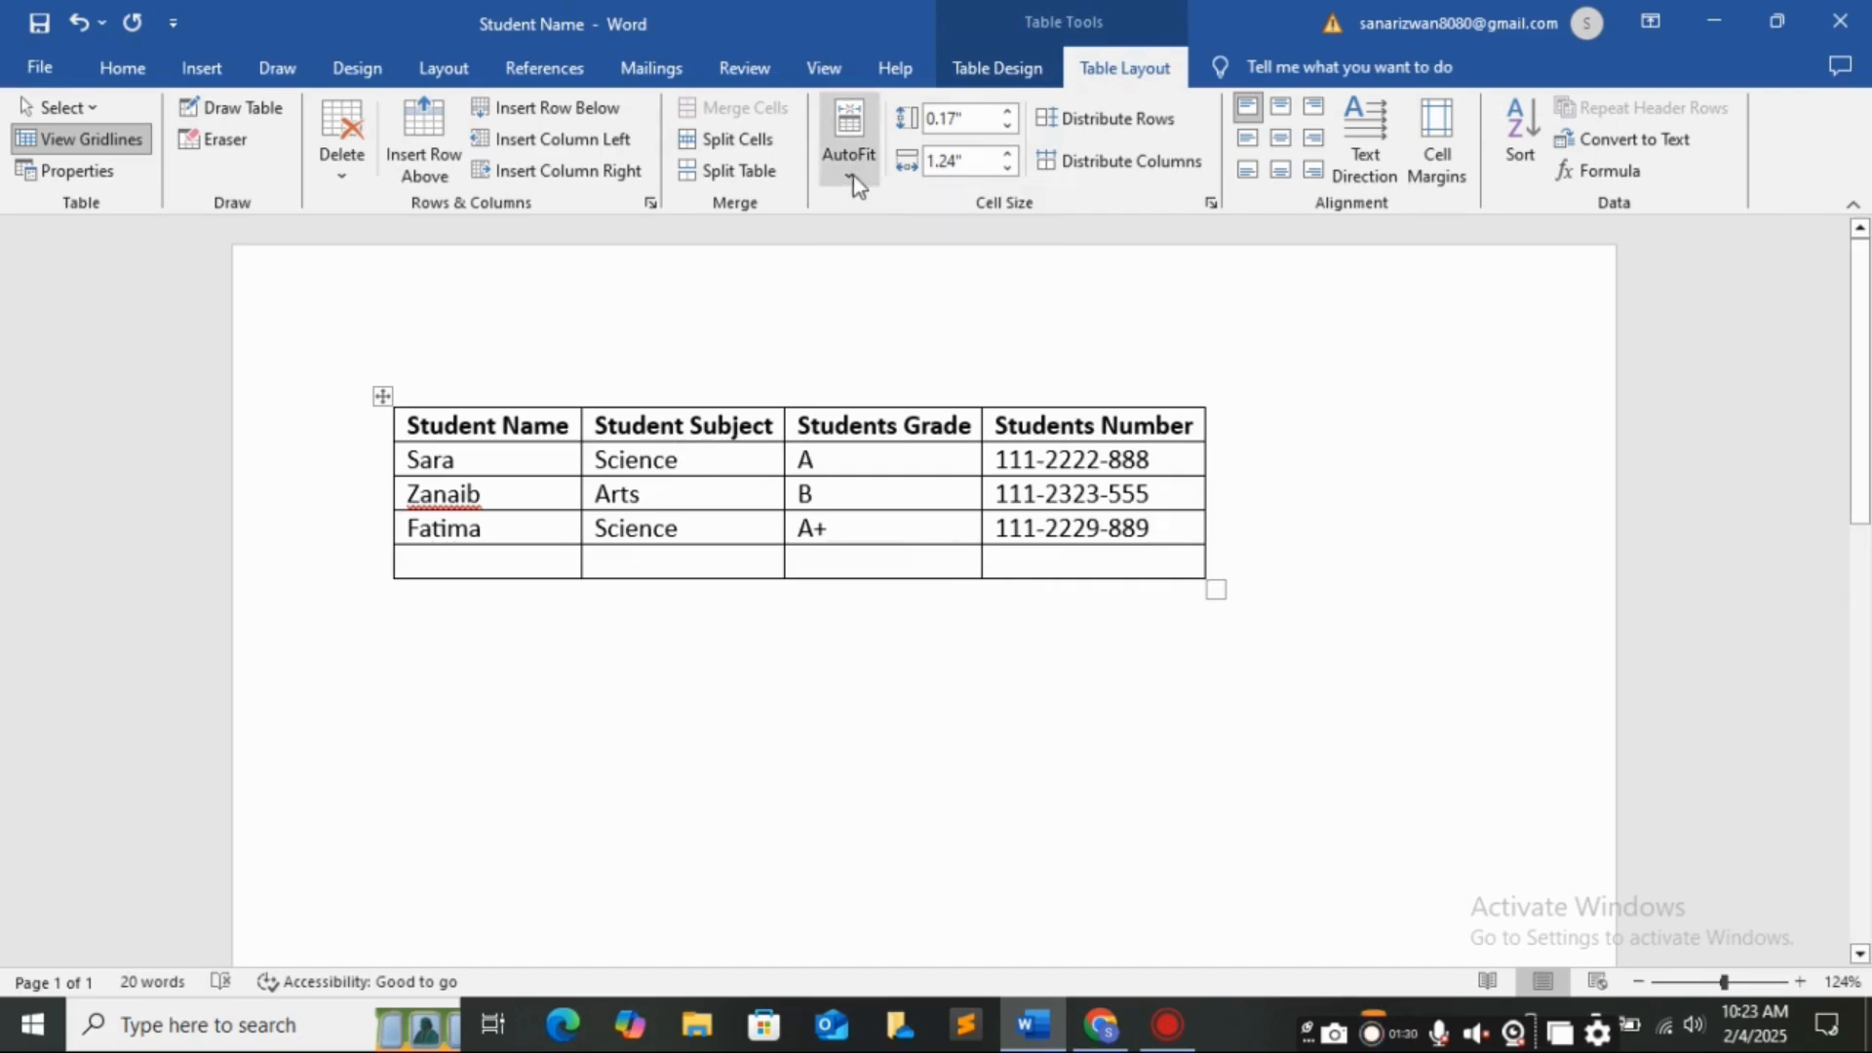
AutoFit the student table to the window width and set it to Fixed Column Width.
left_click(852, 175)
left_click(893, 242)
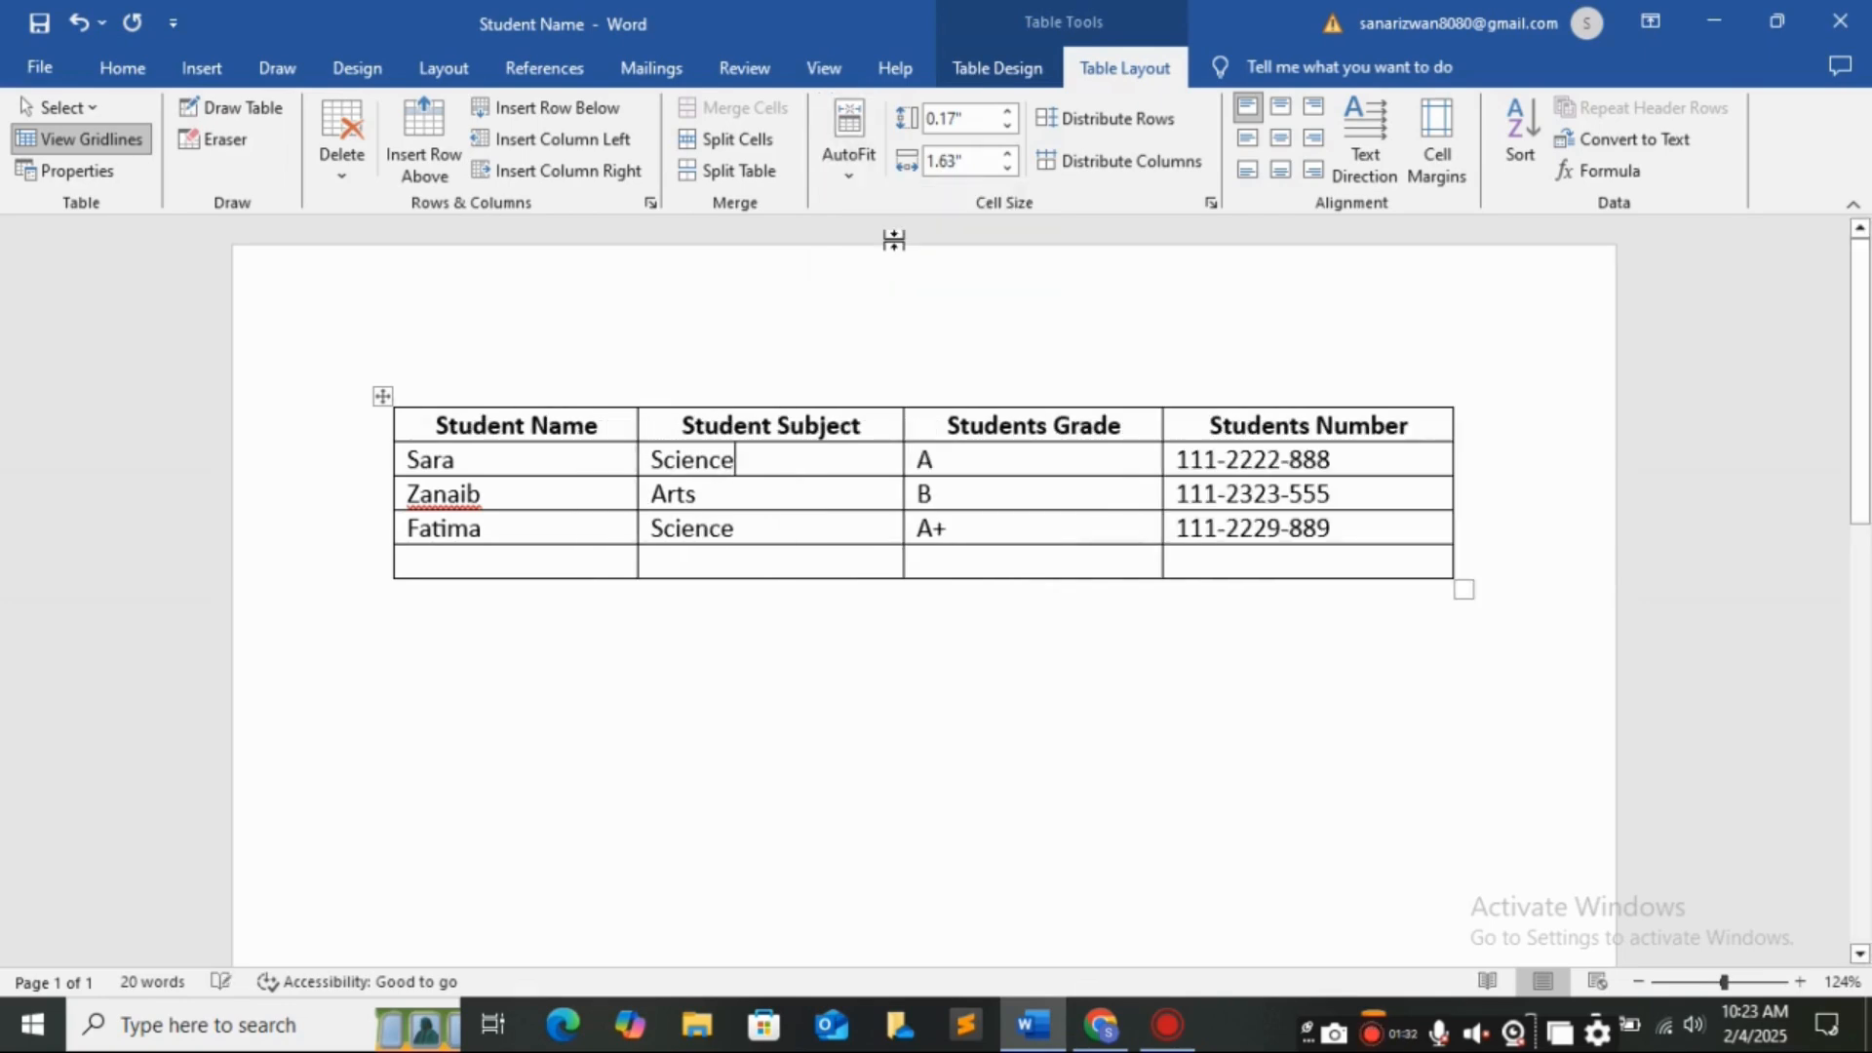
left_click(851, 185)
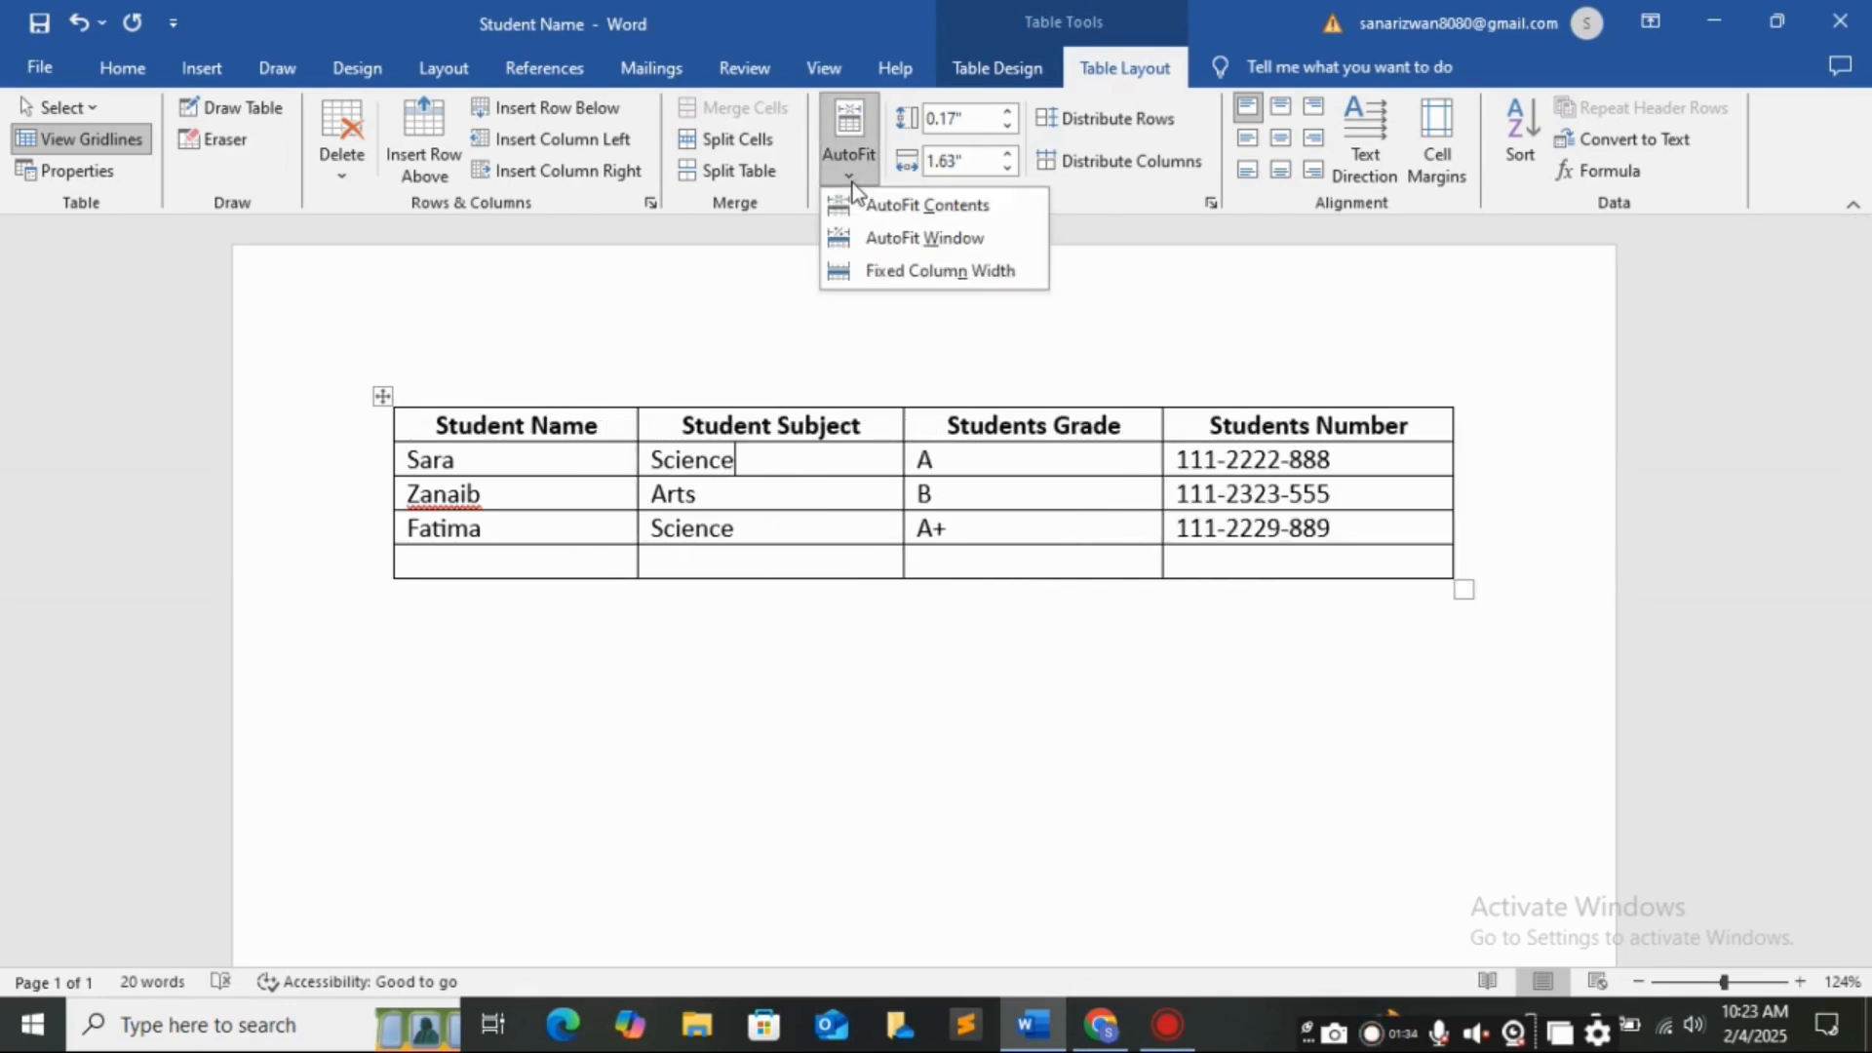
left_click(895, 277)
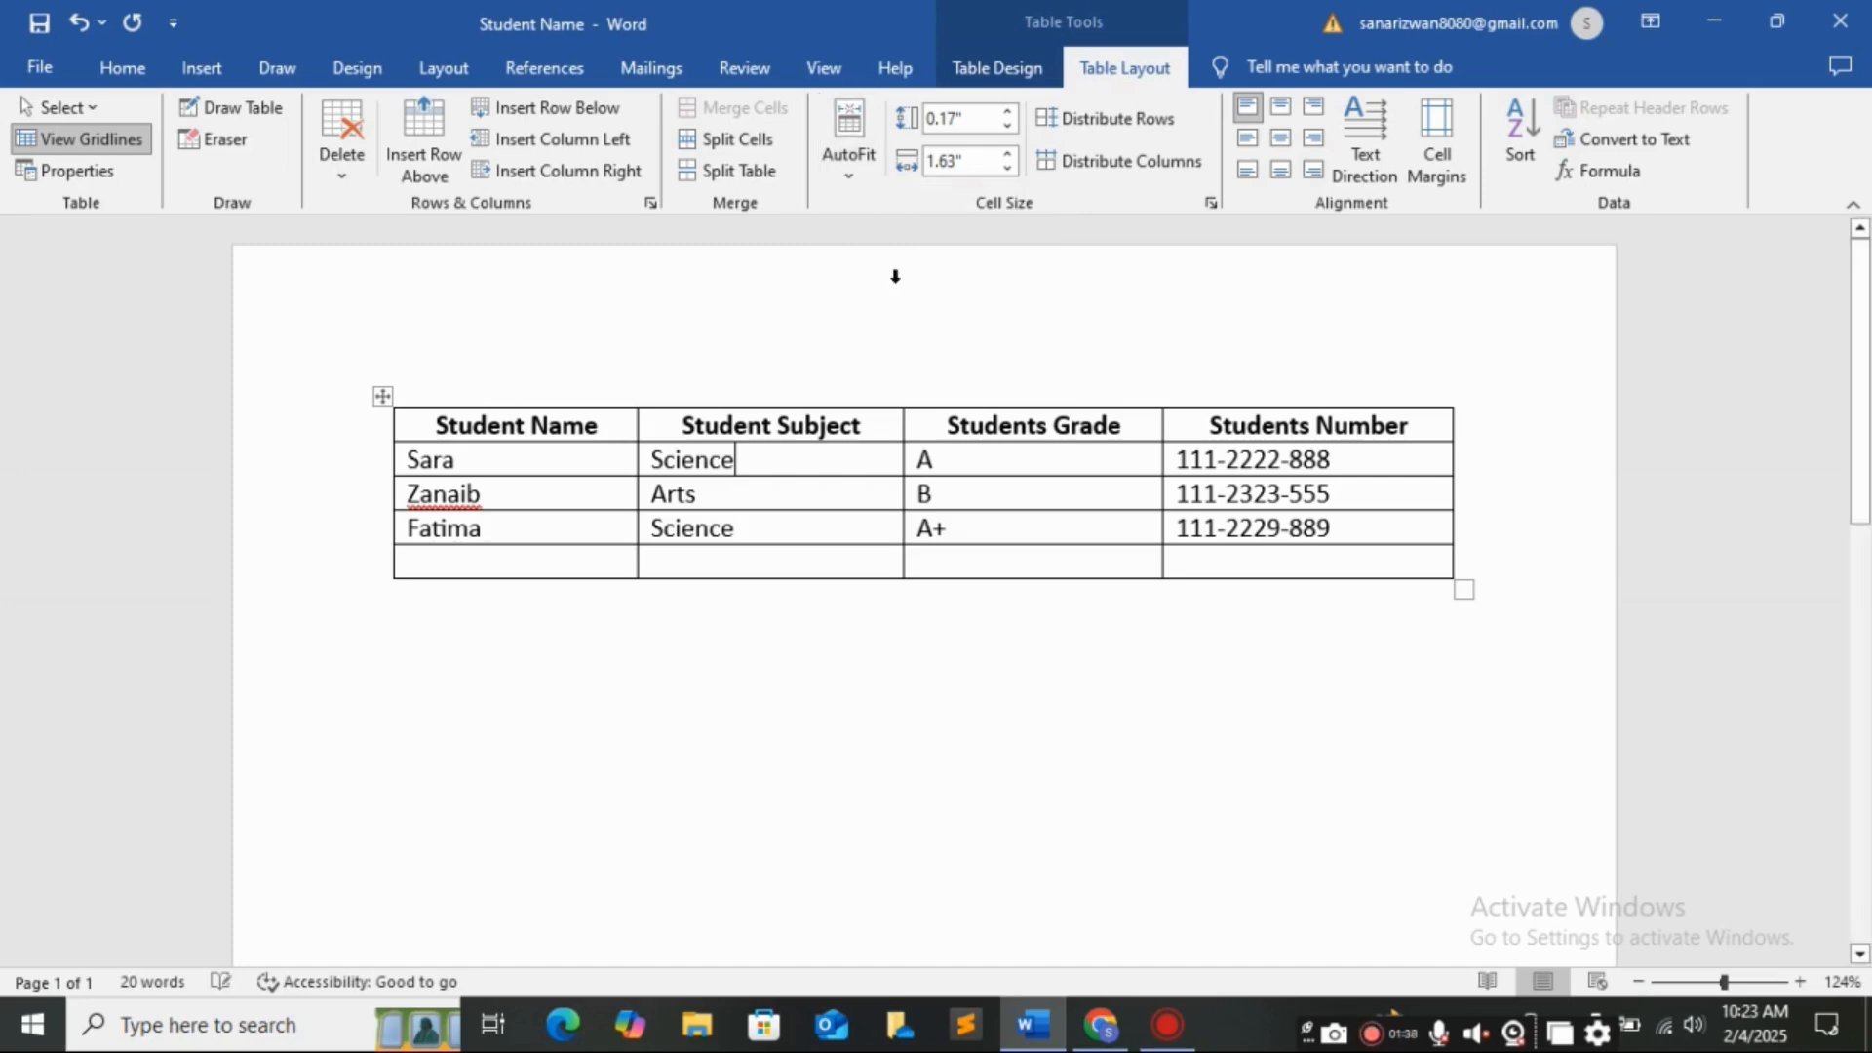
left_click(855, 177)
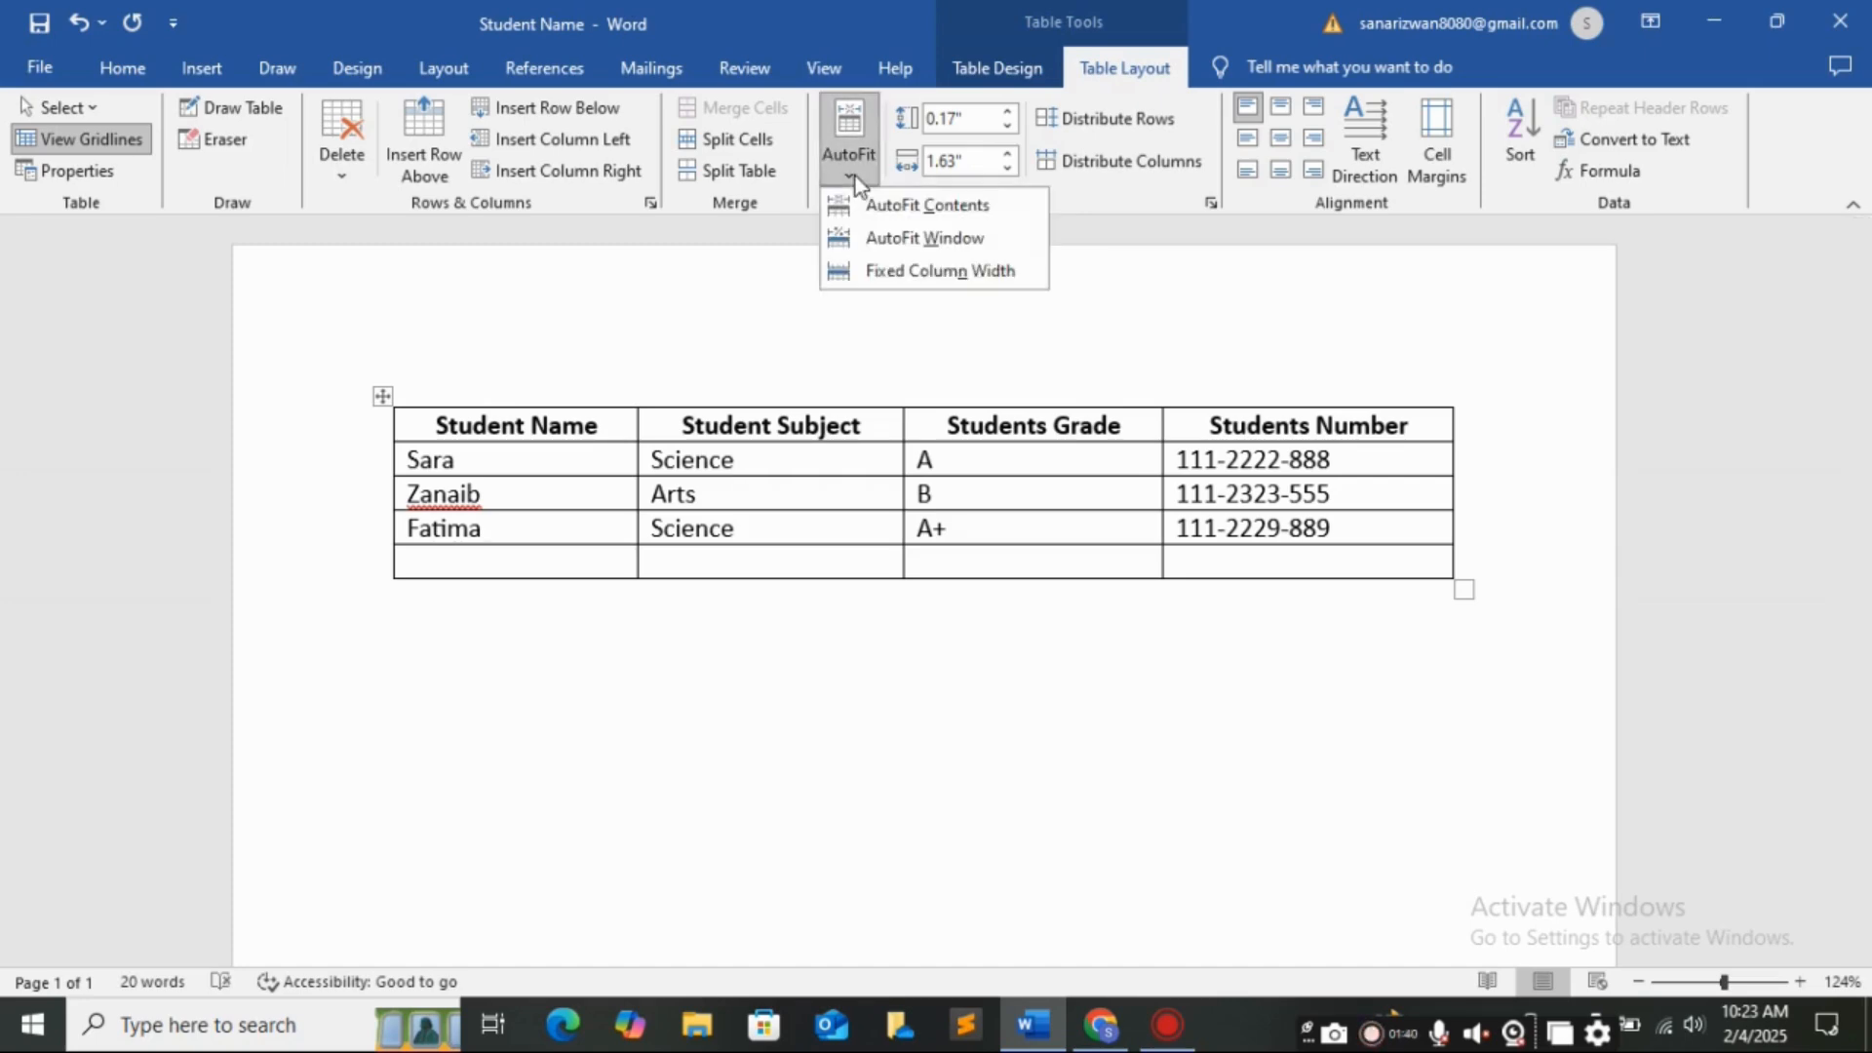
left_click(928, 277)
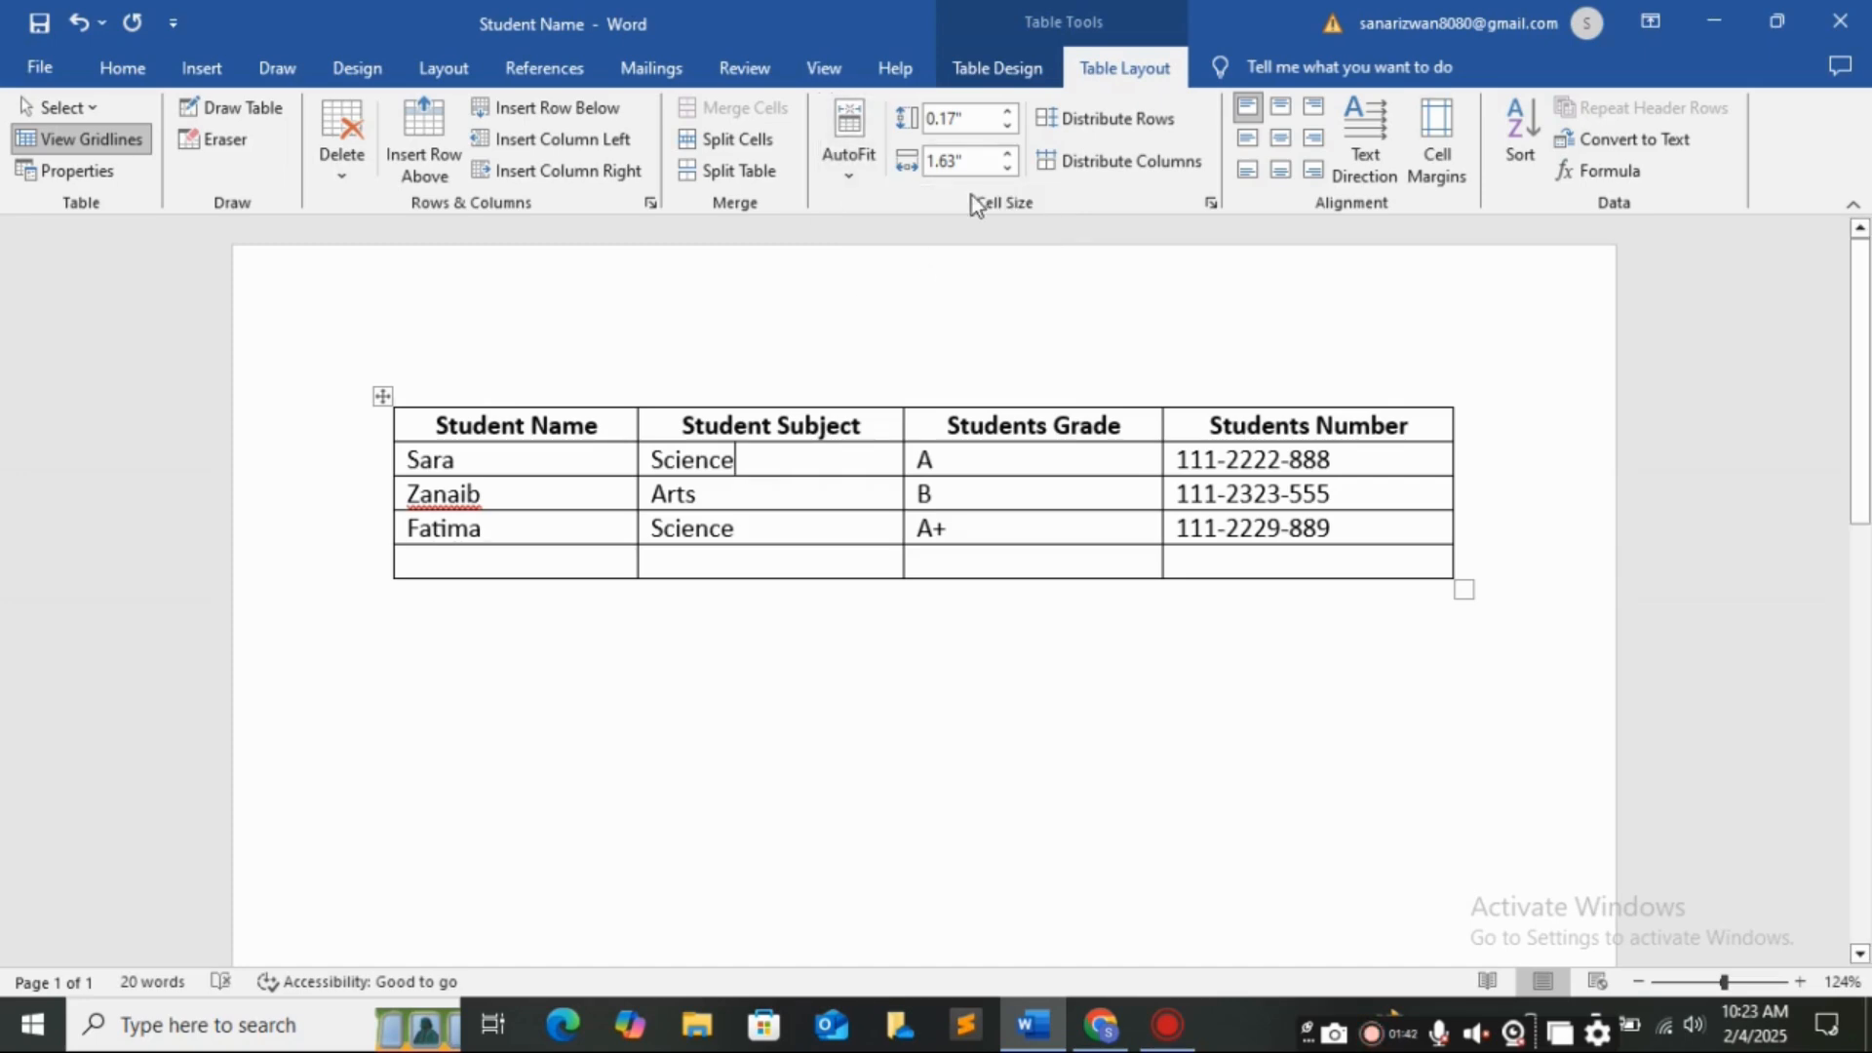
left_click(861, 301)
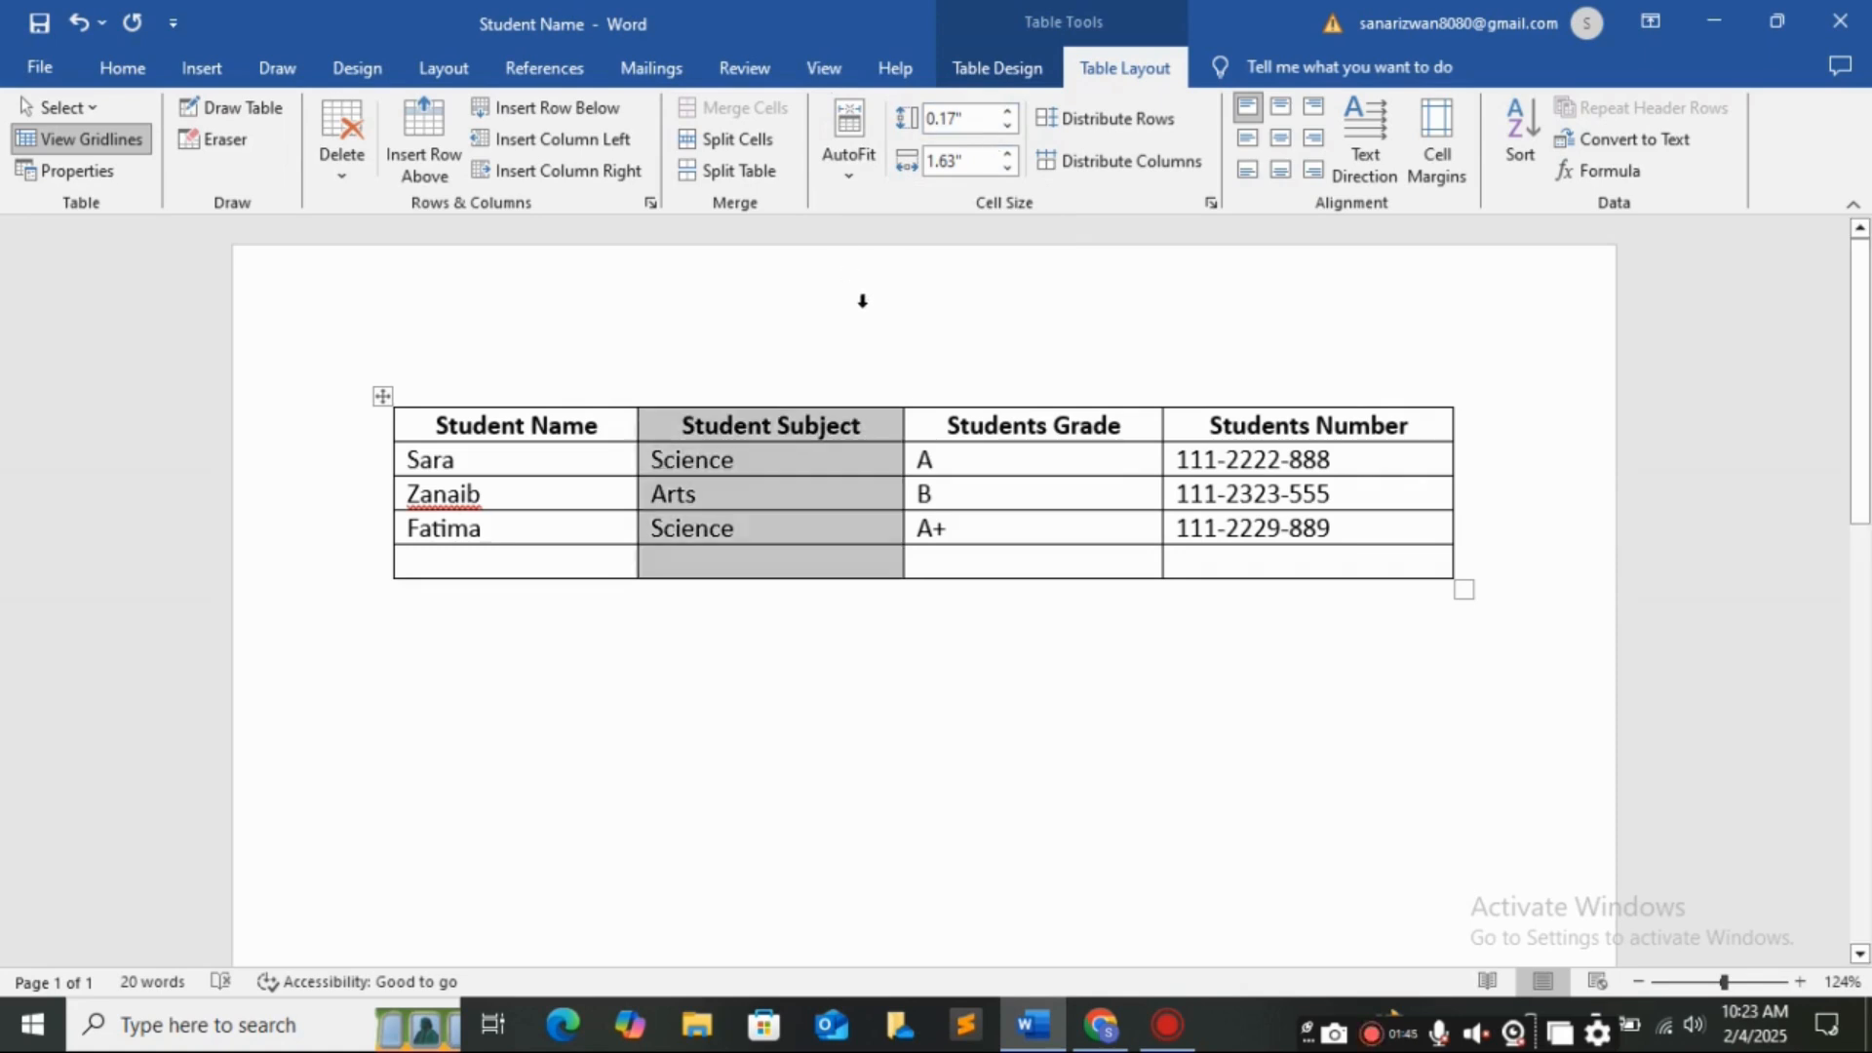
left_click(927, 369)
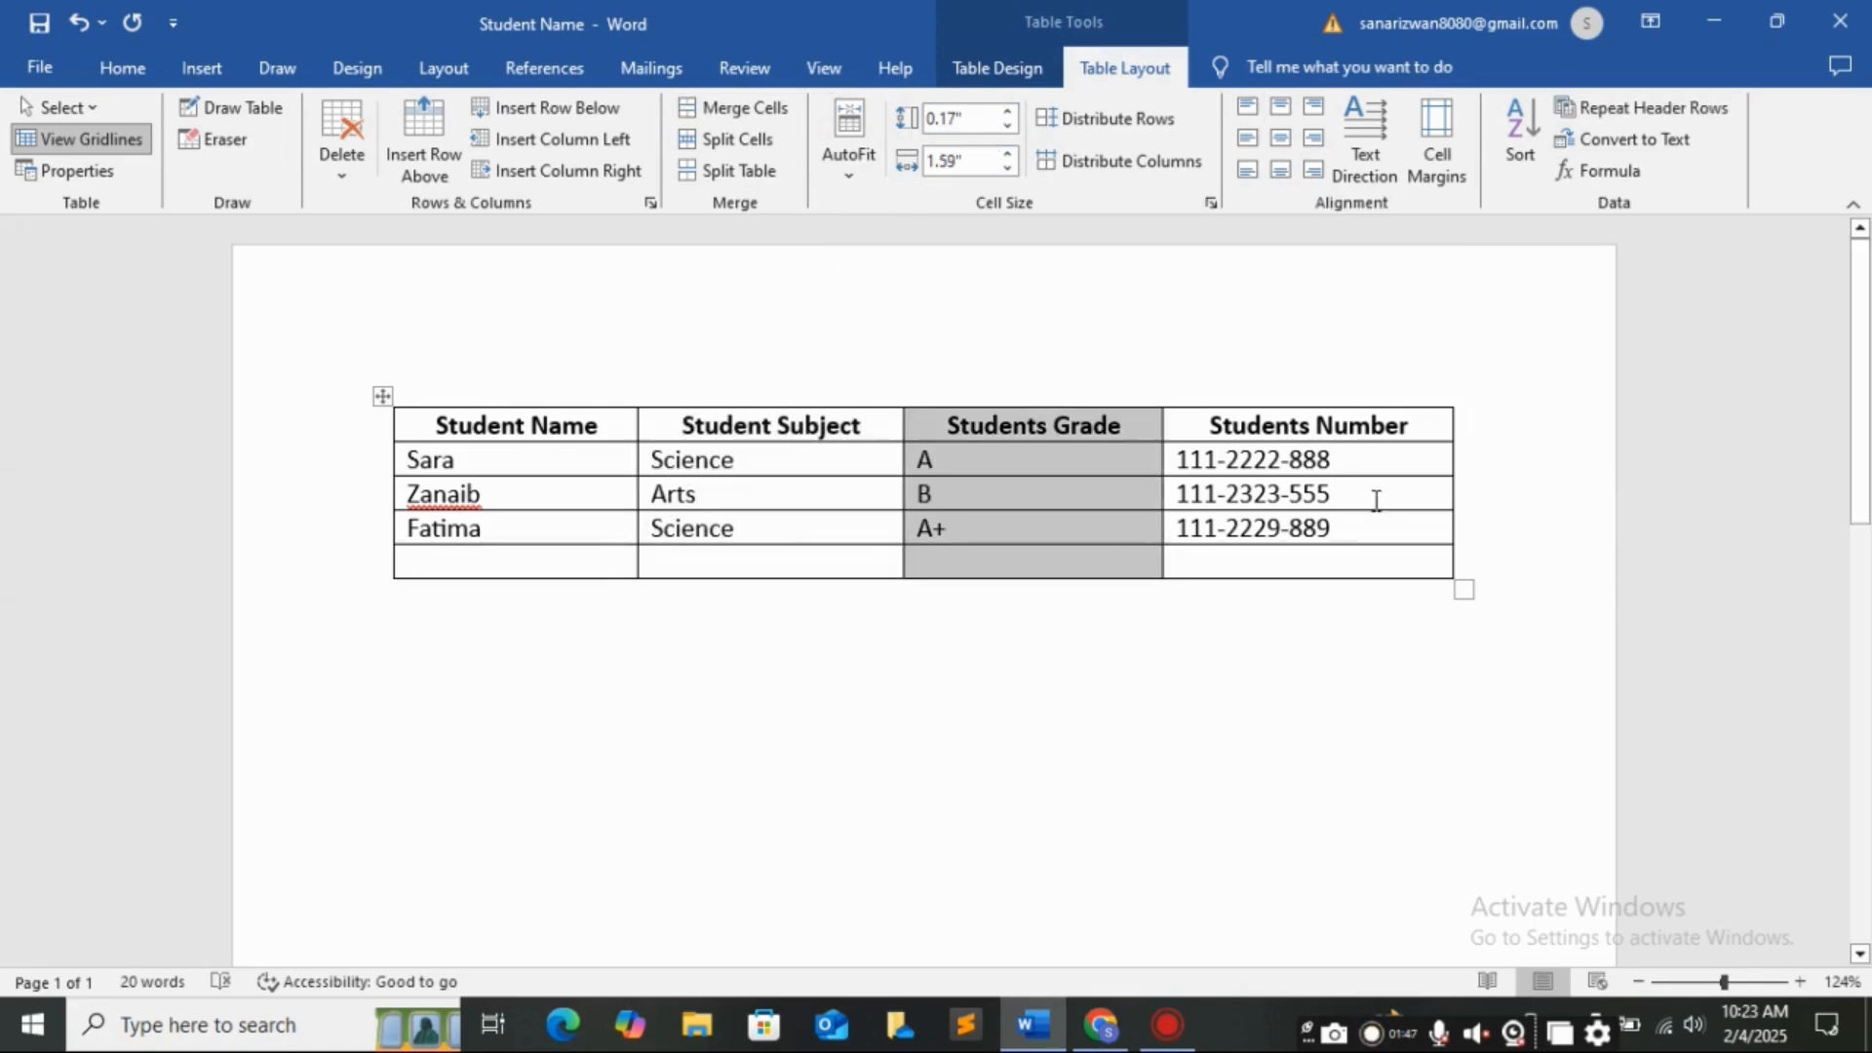
left_click(1471, 546)
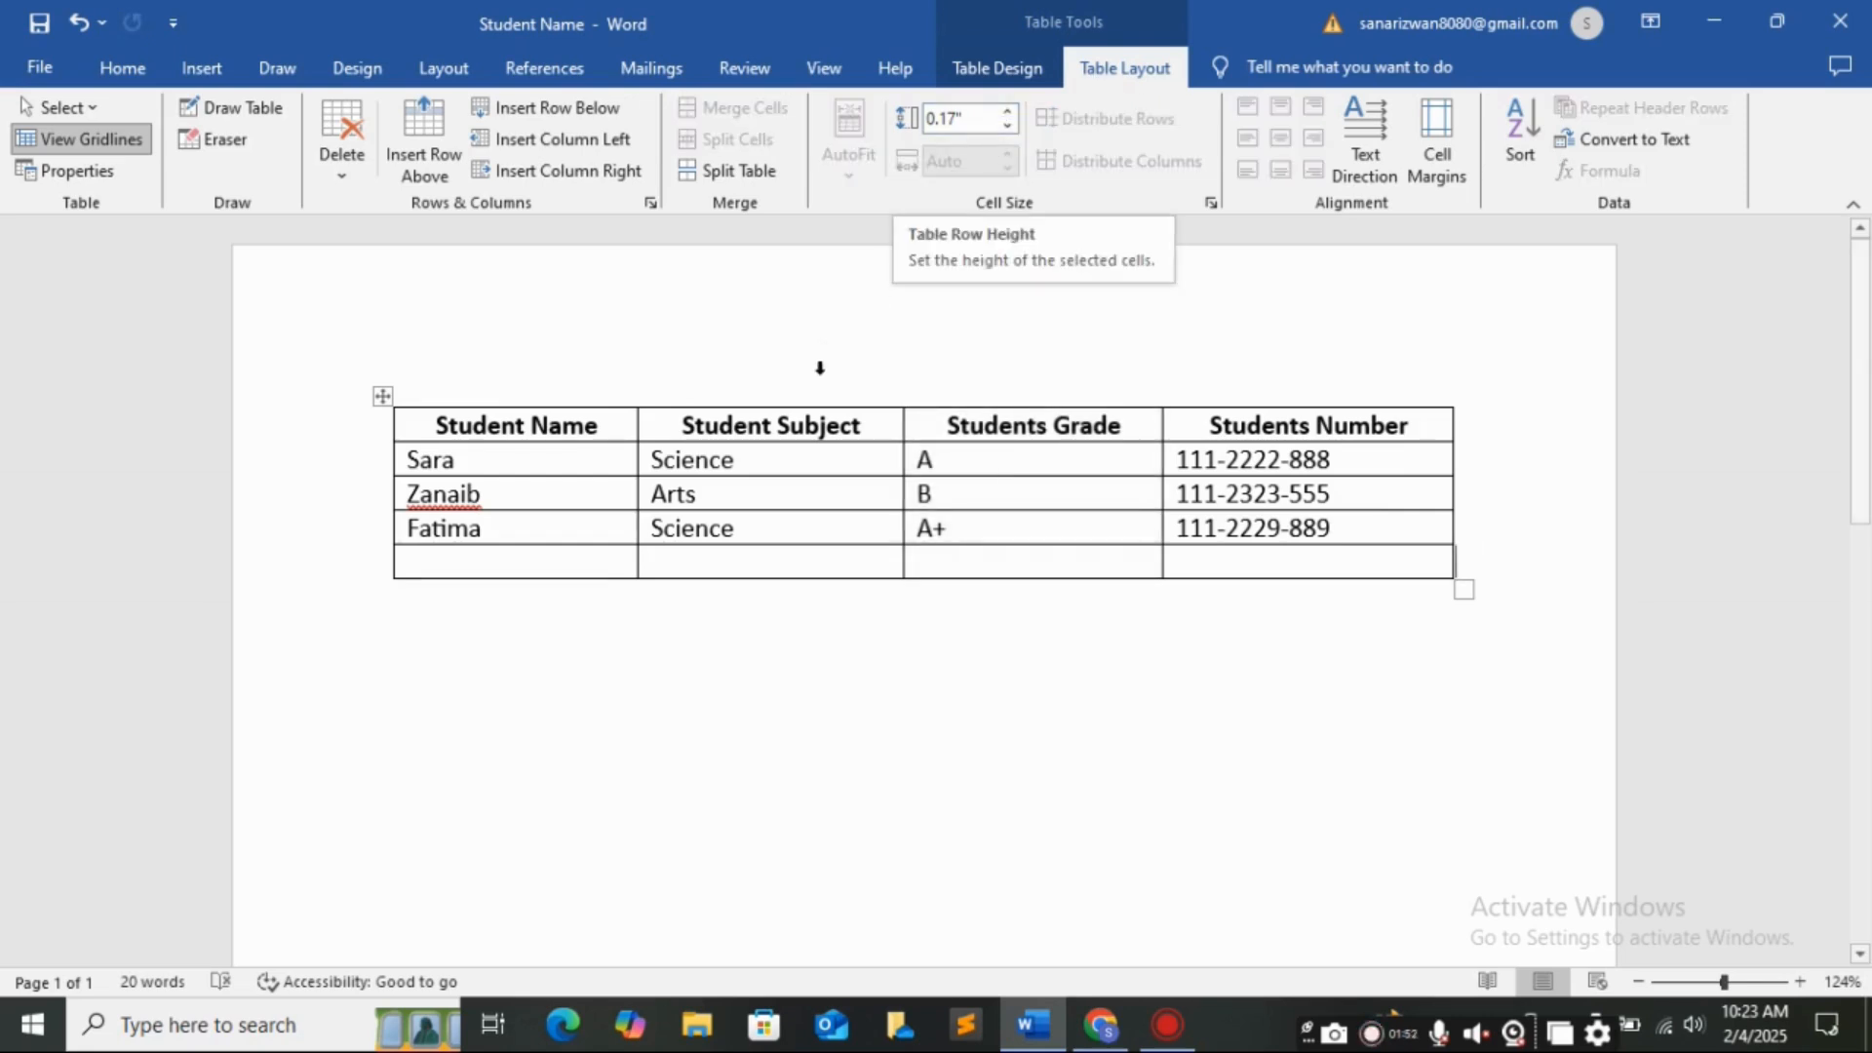
Set the height of the first student's row to 0.4".
left_click(791, 462)
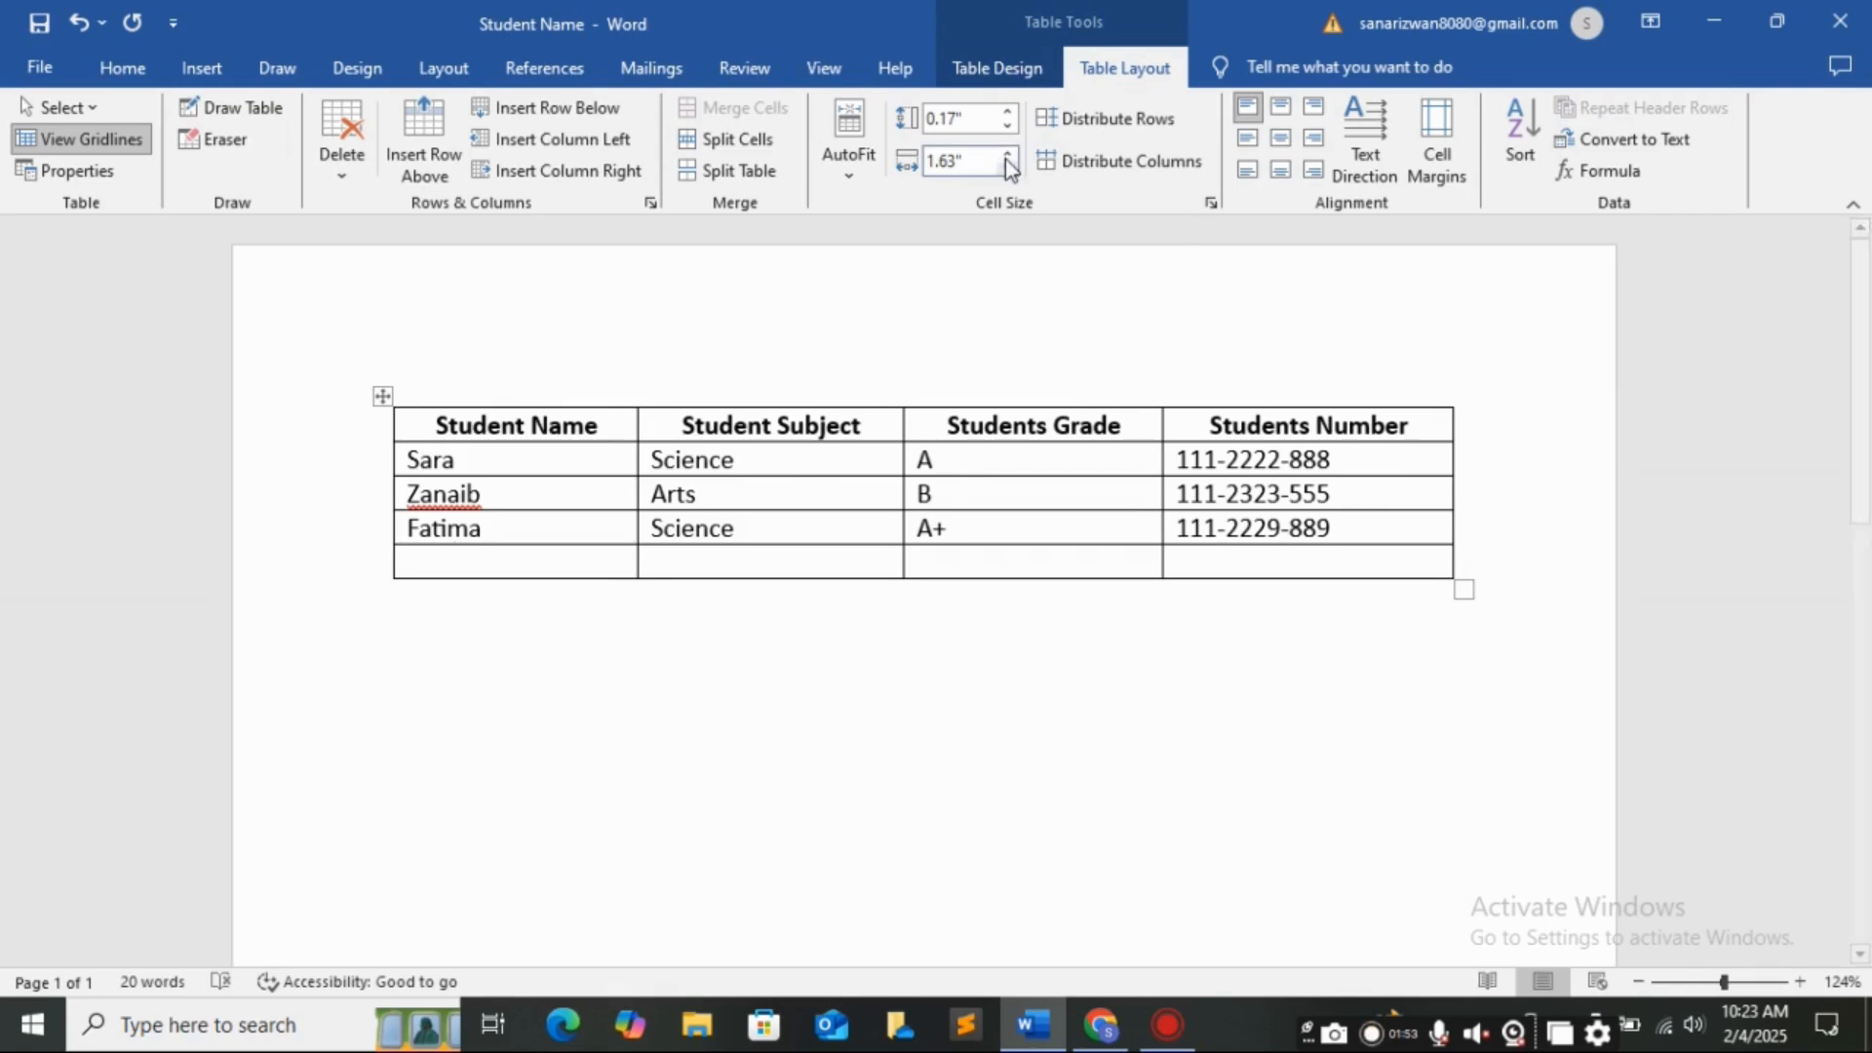
left_click(1010, 112)
left_click(1010, 112)
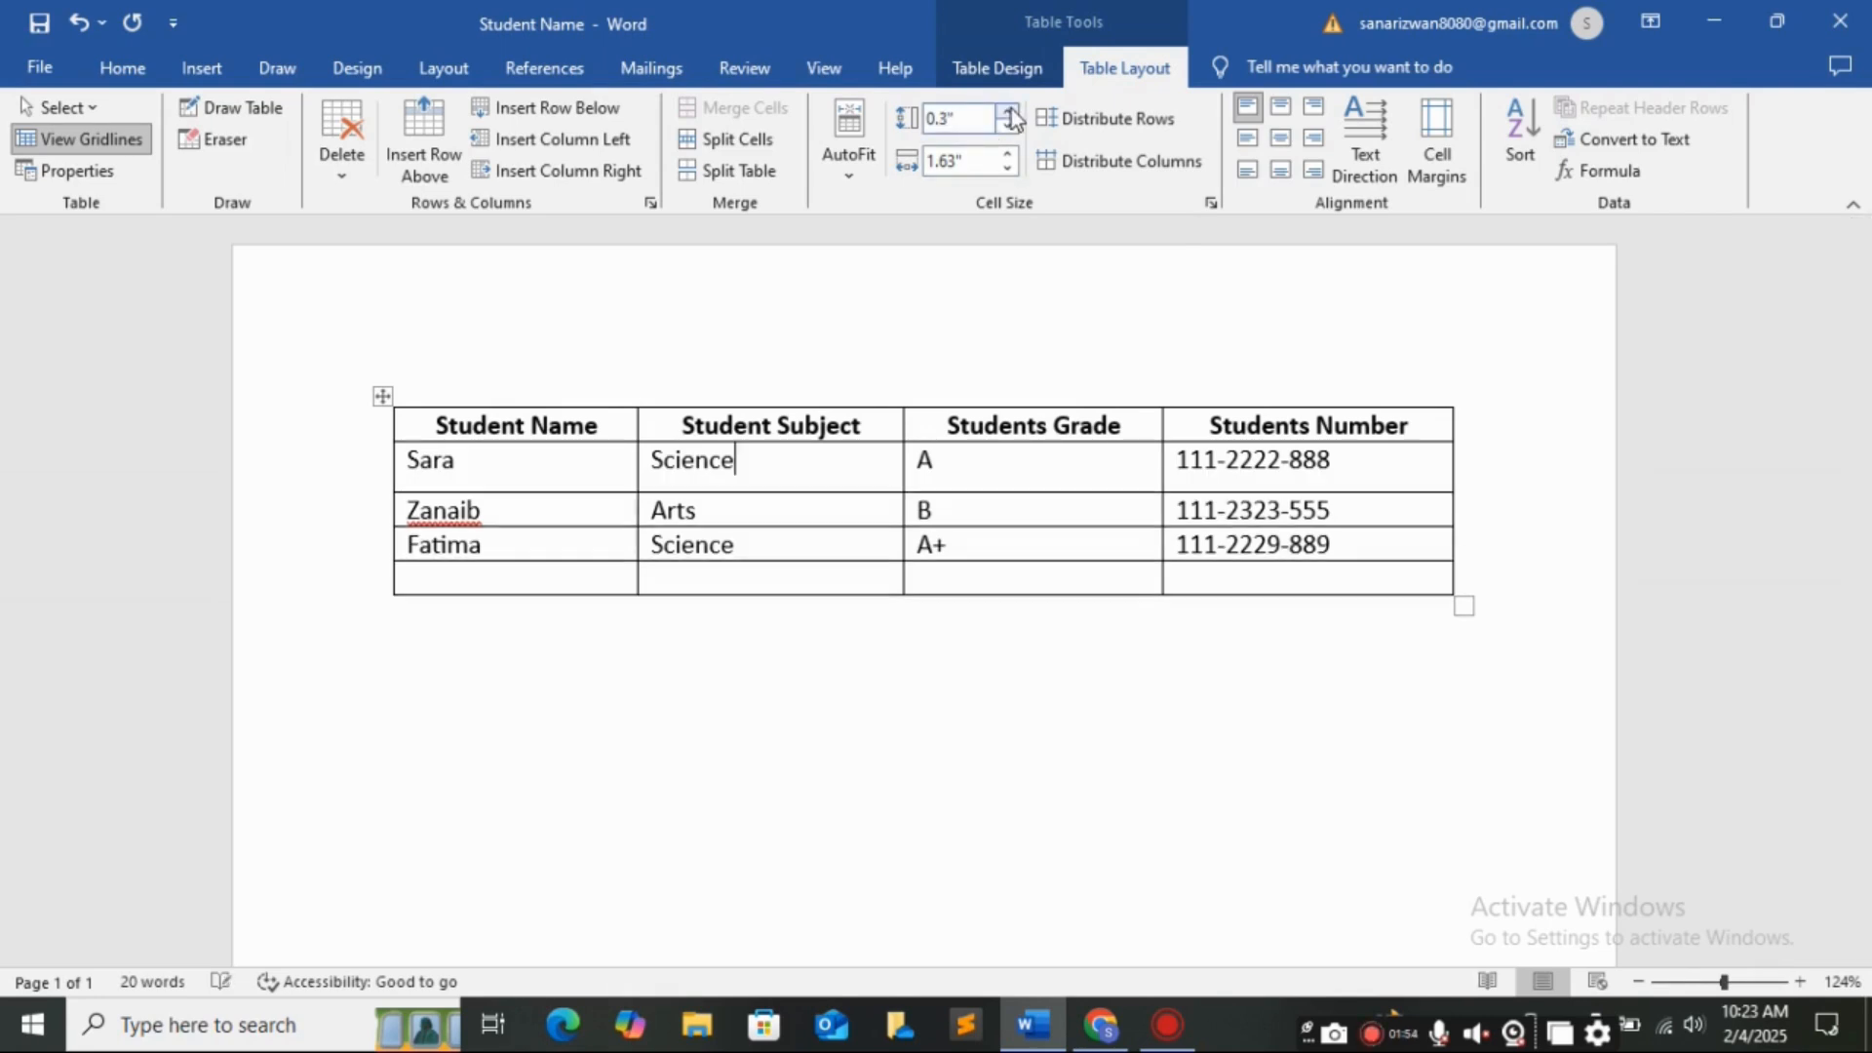
left_click(1010, 112)
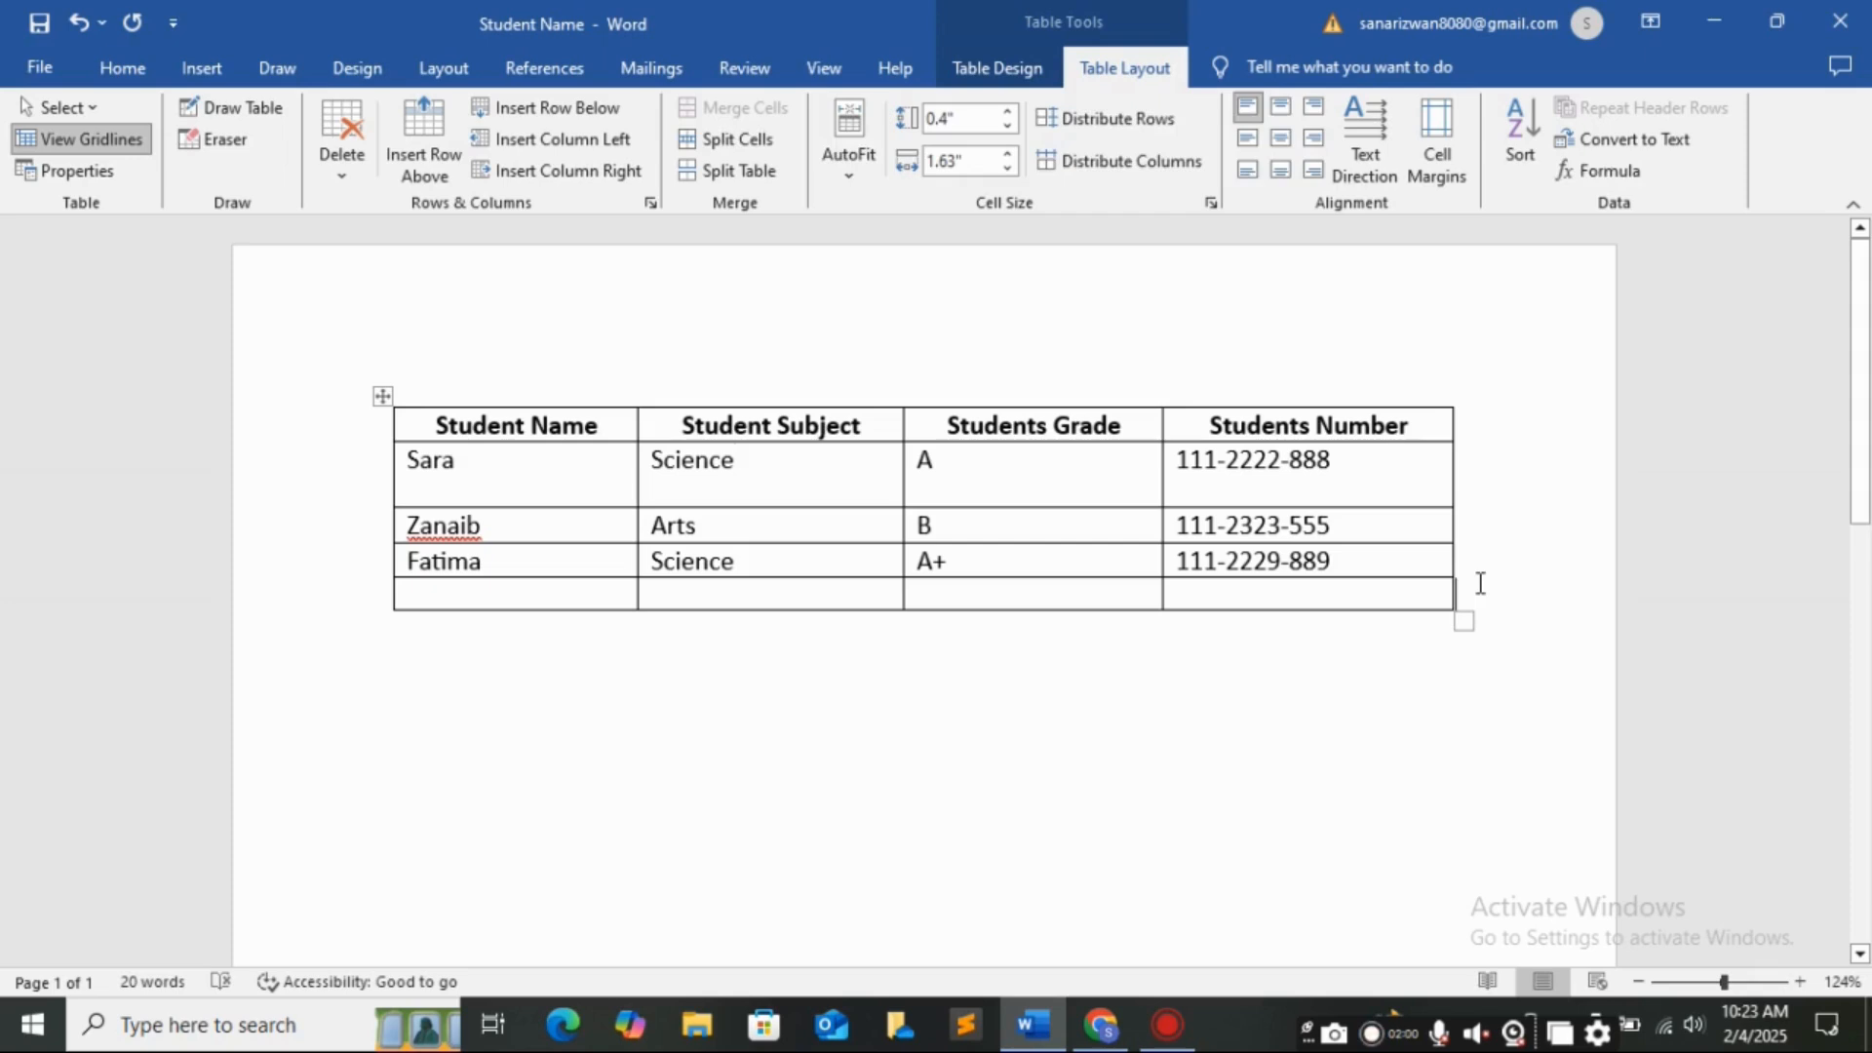
Set the height of the empty last row to 0.4".
left_click(1480, 582)
left_click(1009, 113)
left_click(1009, 114)
left_click(1009, 113)
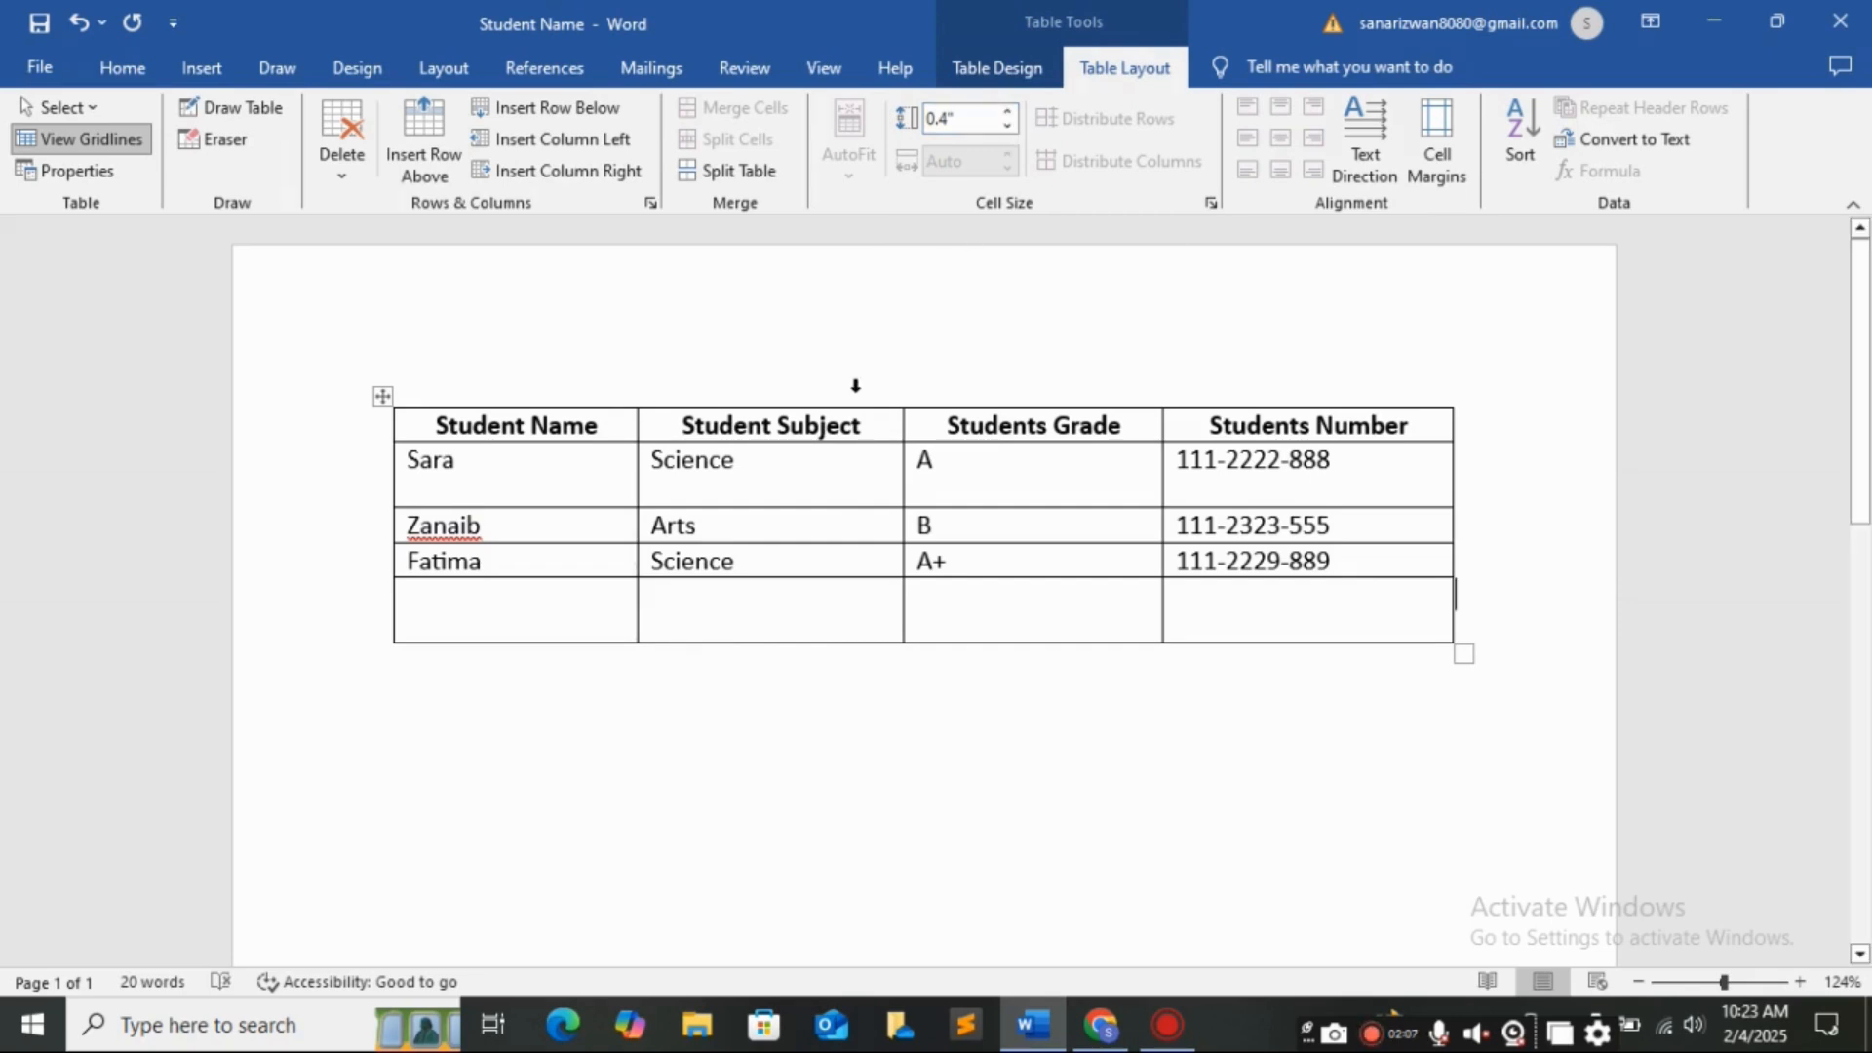
Reduce the cell width of the Student Subject column from the cell containing Arts.
left_click(803, 534)
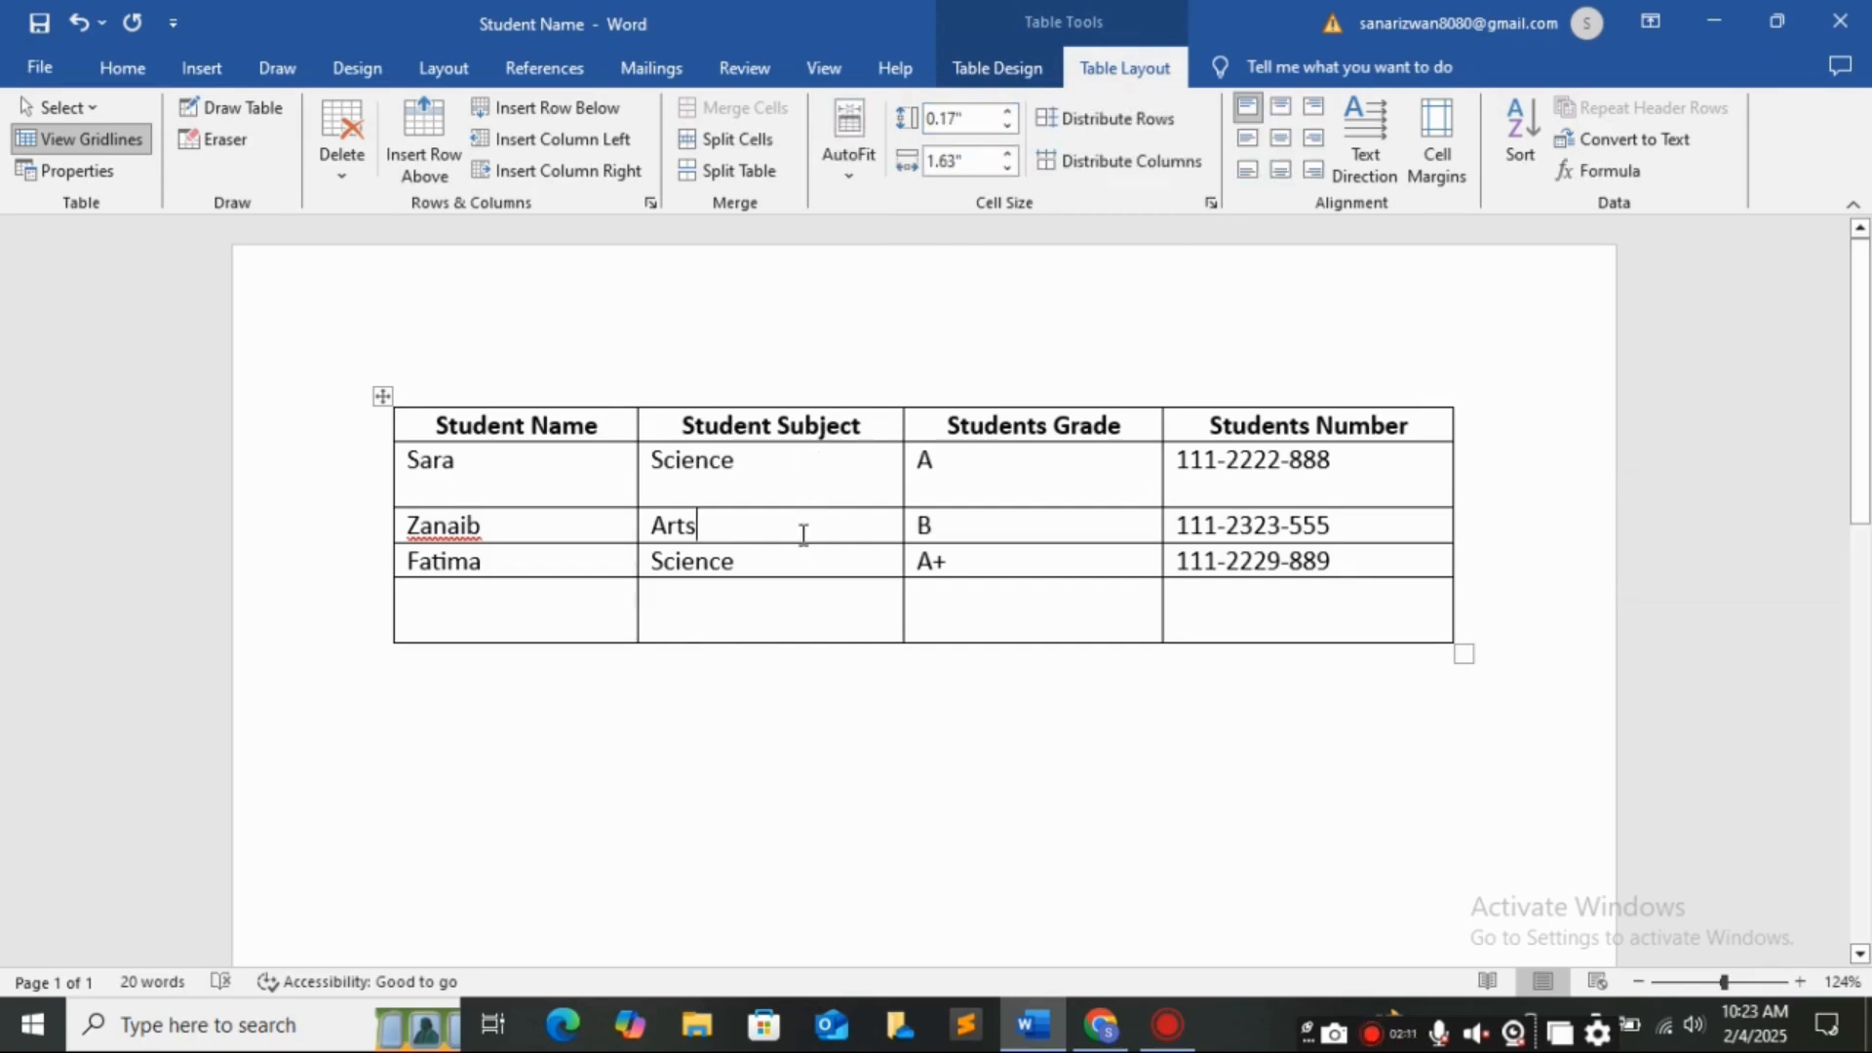
left_click(1008, 172)
left_click(1008, 171)
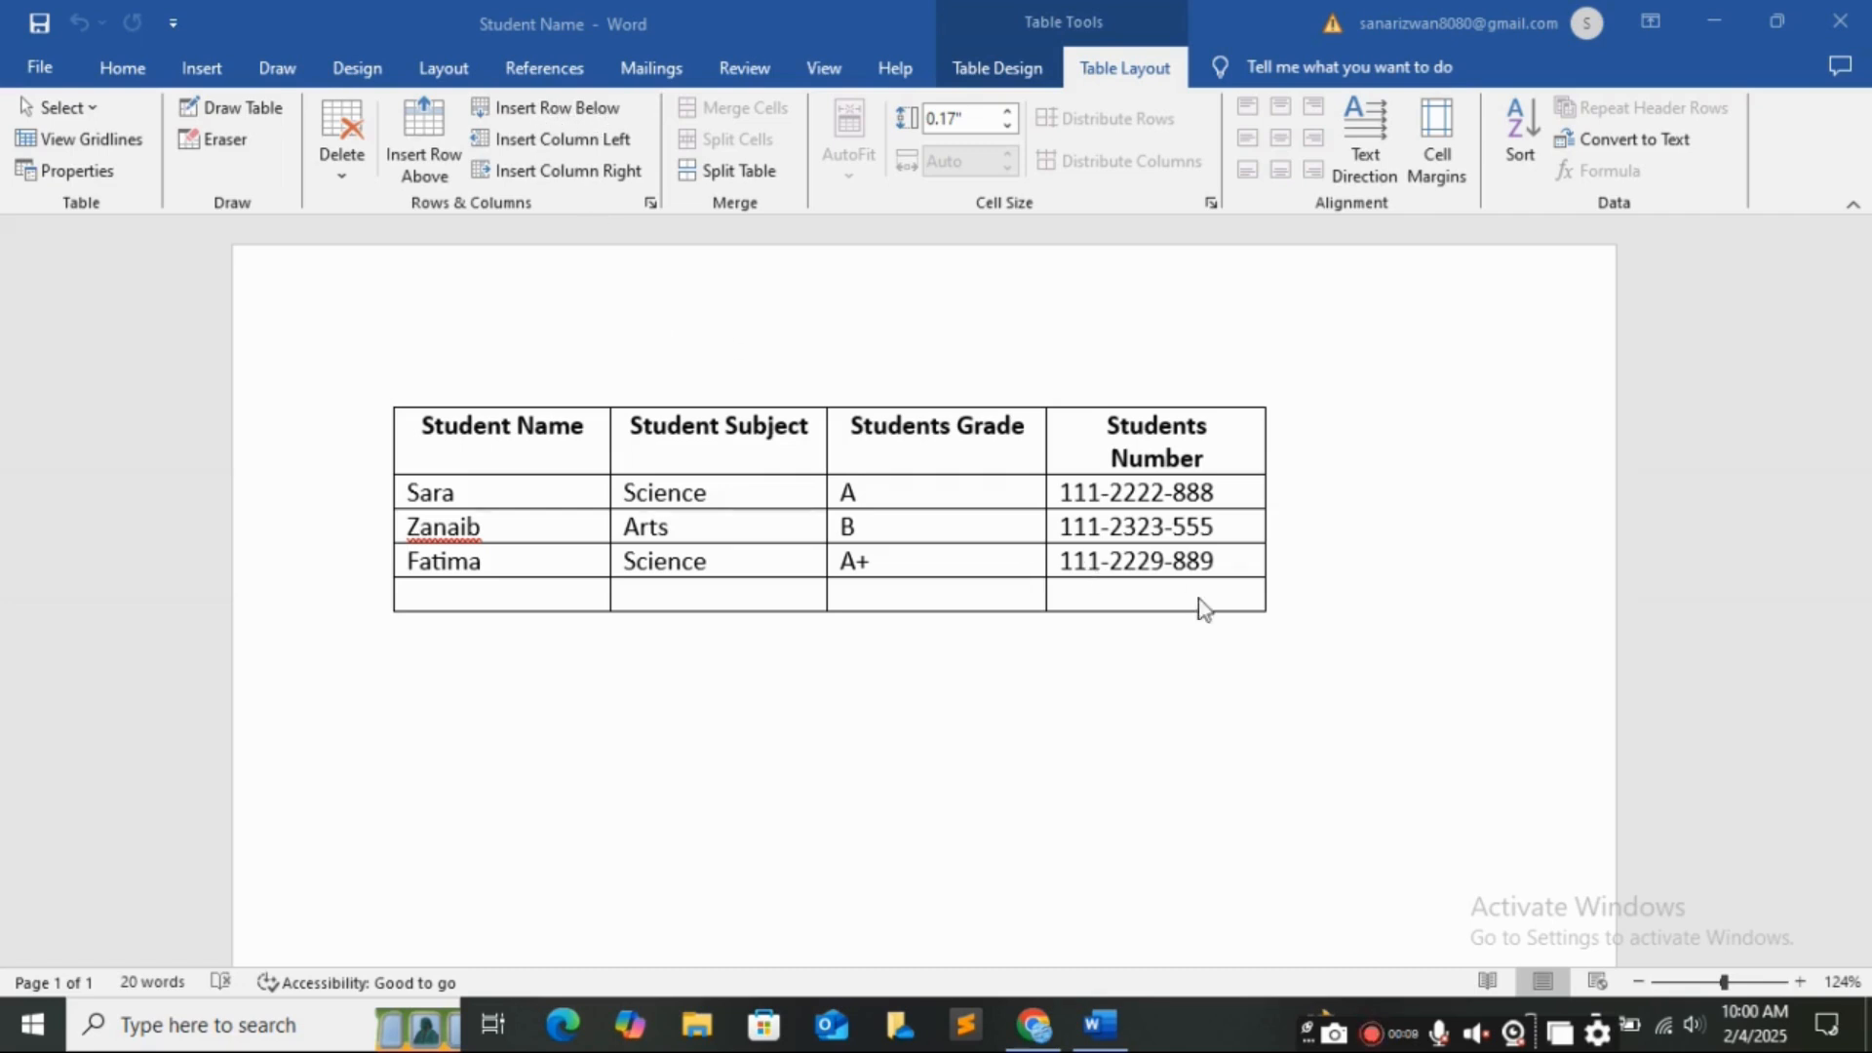
Insert three empty rows below the table's last row.
left_click(1281, 612)
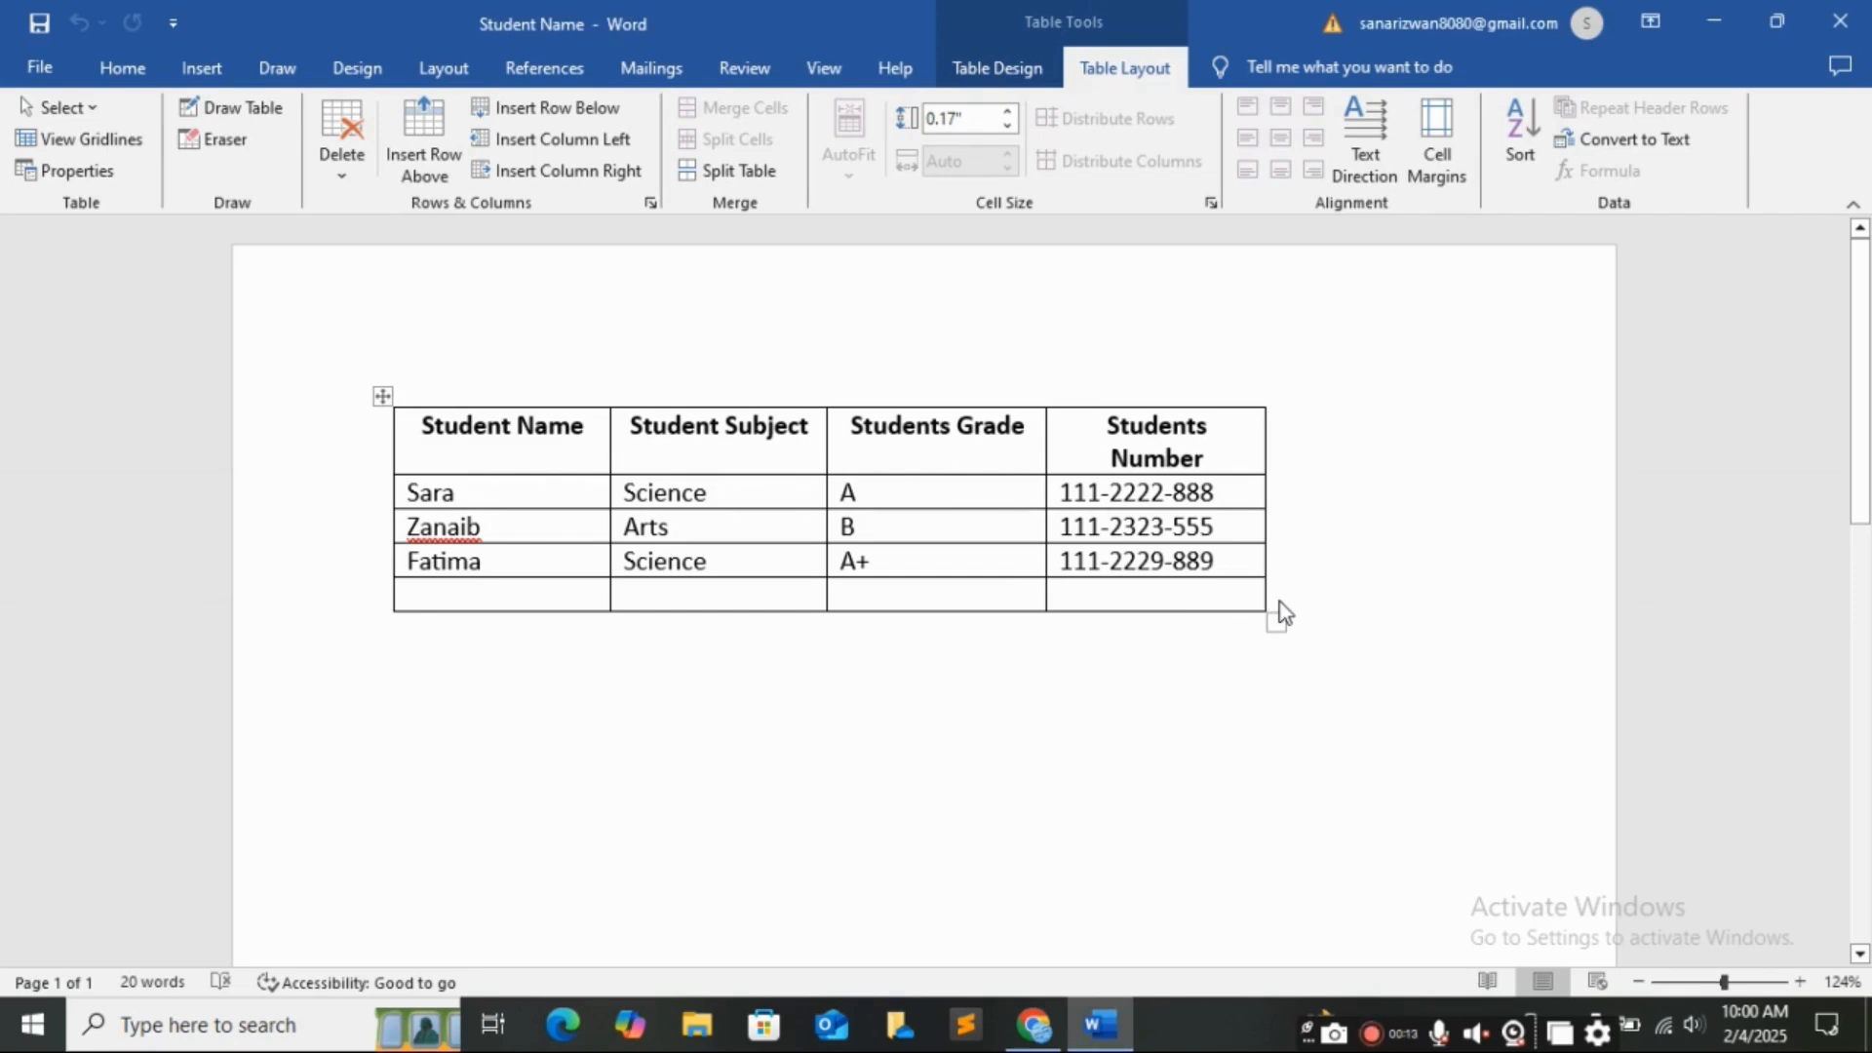
left_click(572, 109)
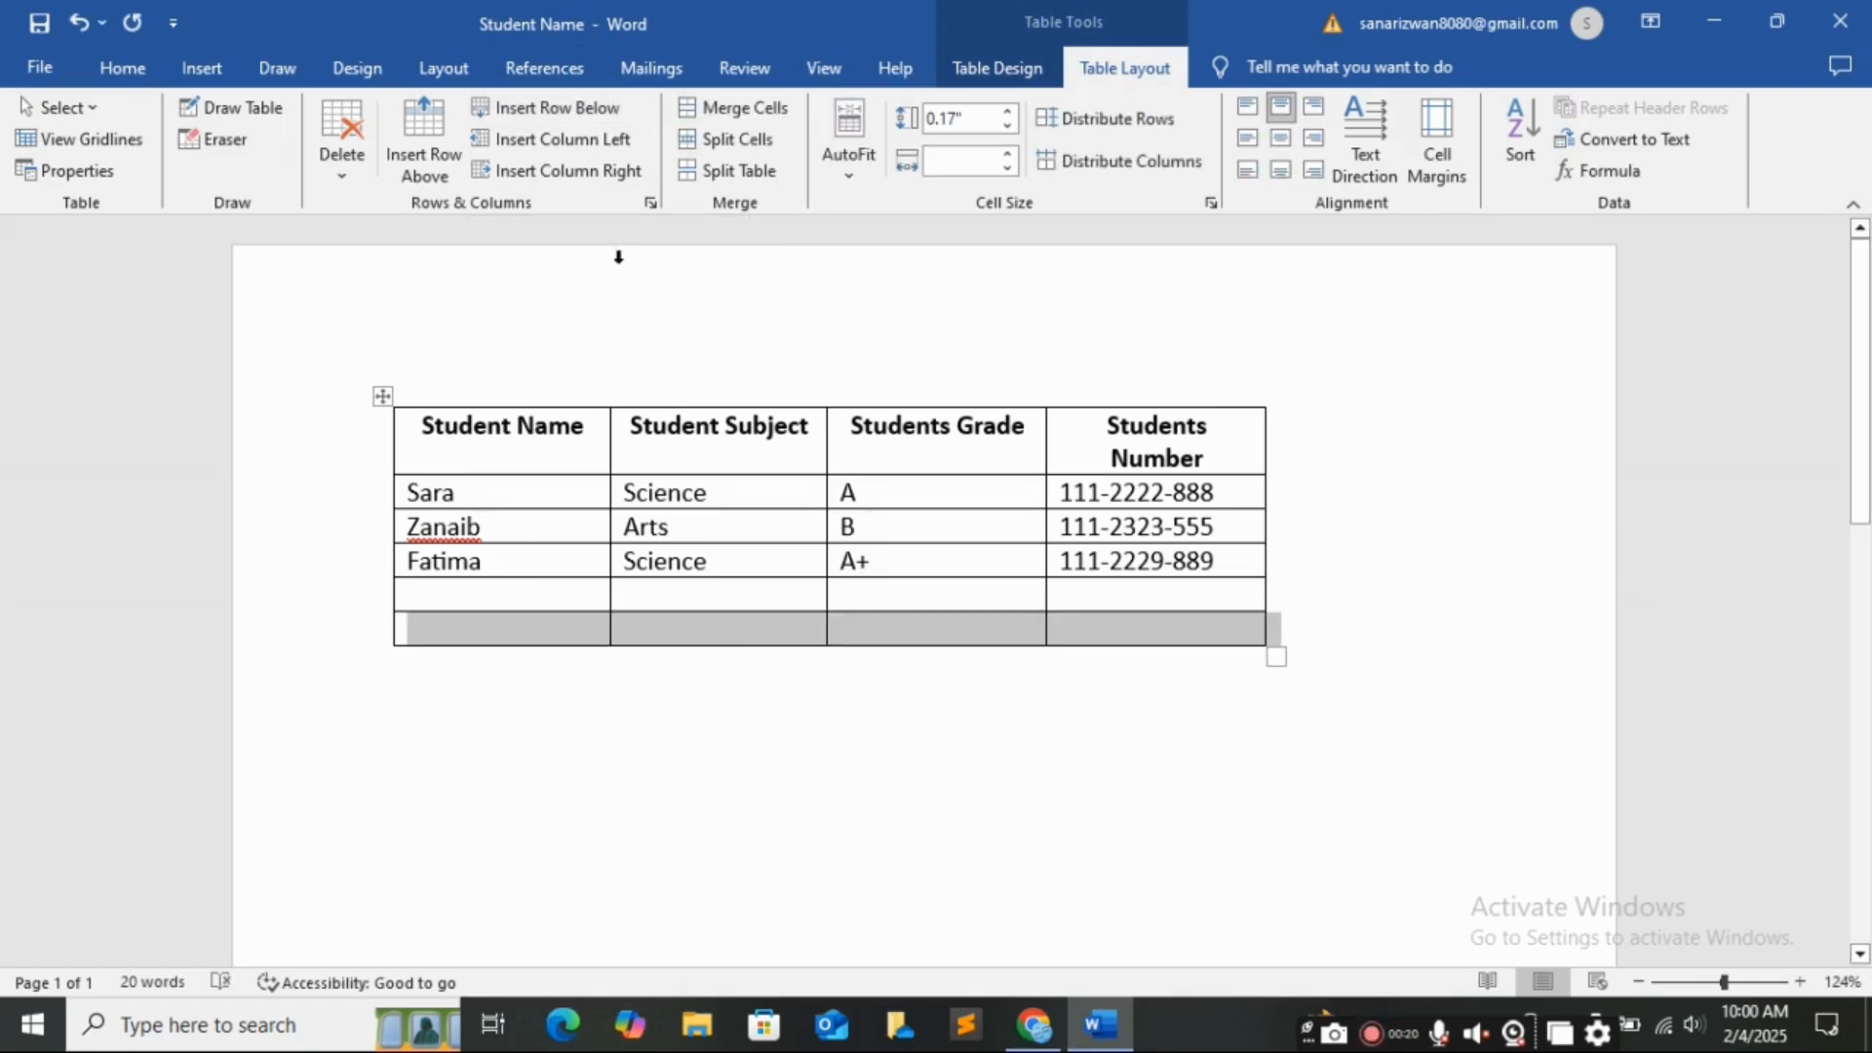
left_click(604, 109)
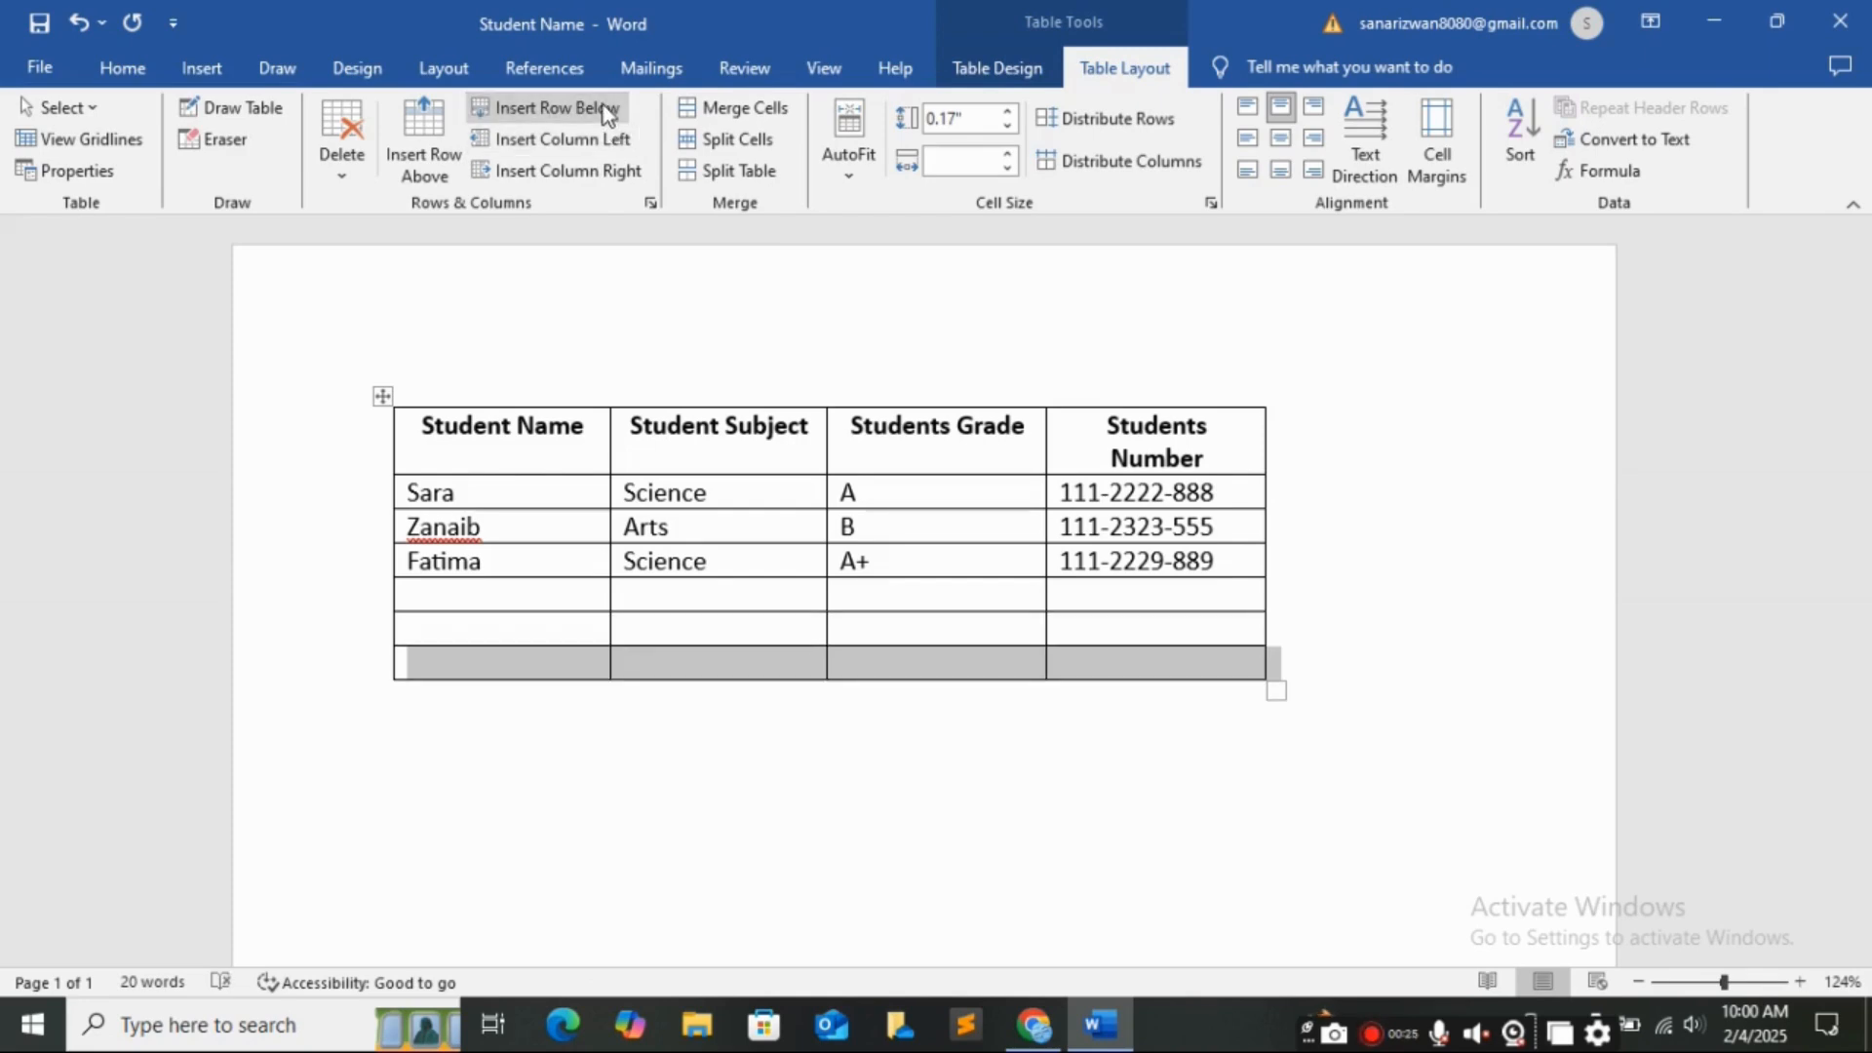
left_click(604, 109)
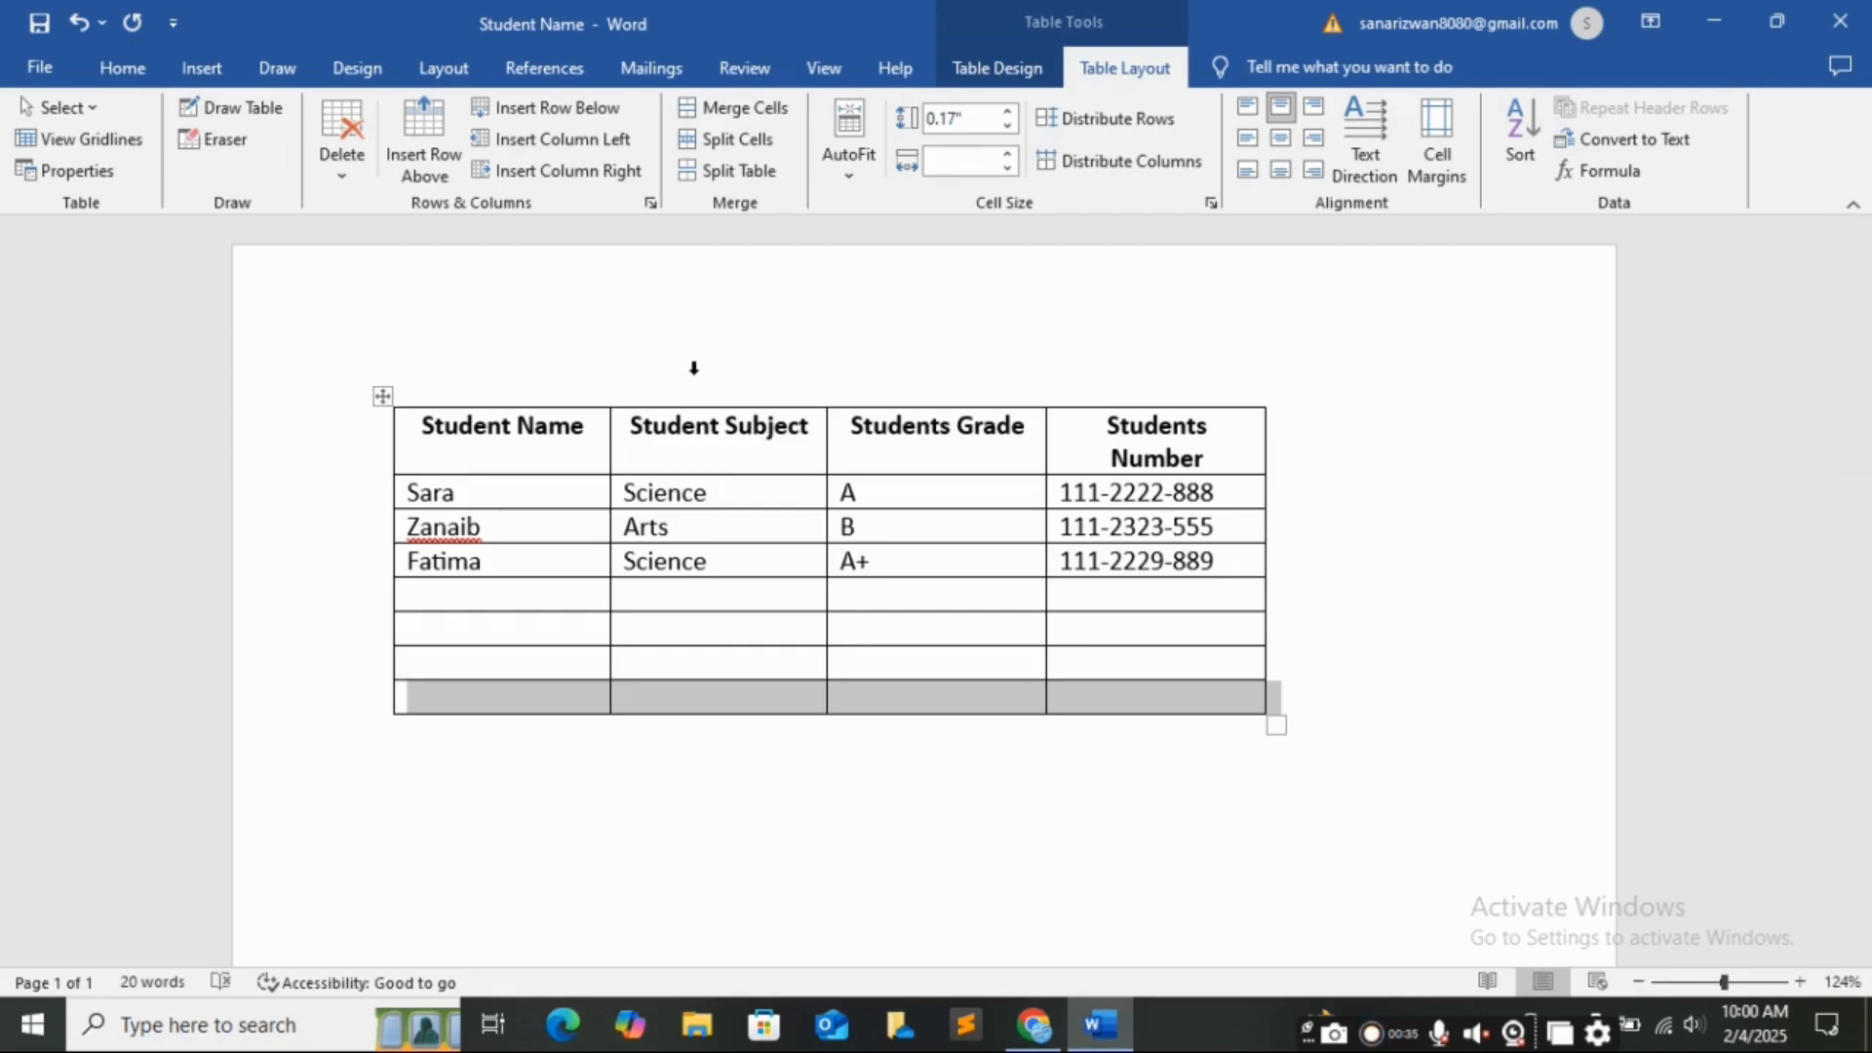
Undo the three row insertions.
key("ctrl+z")
key("ctrl+z")
key("ctrl+z")
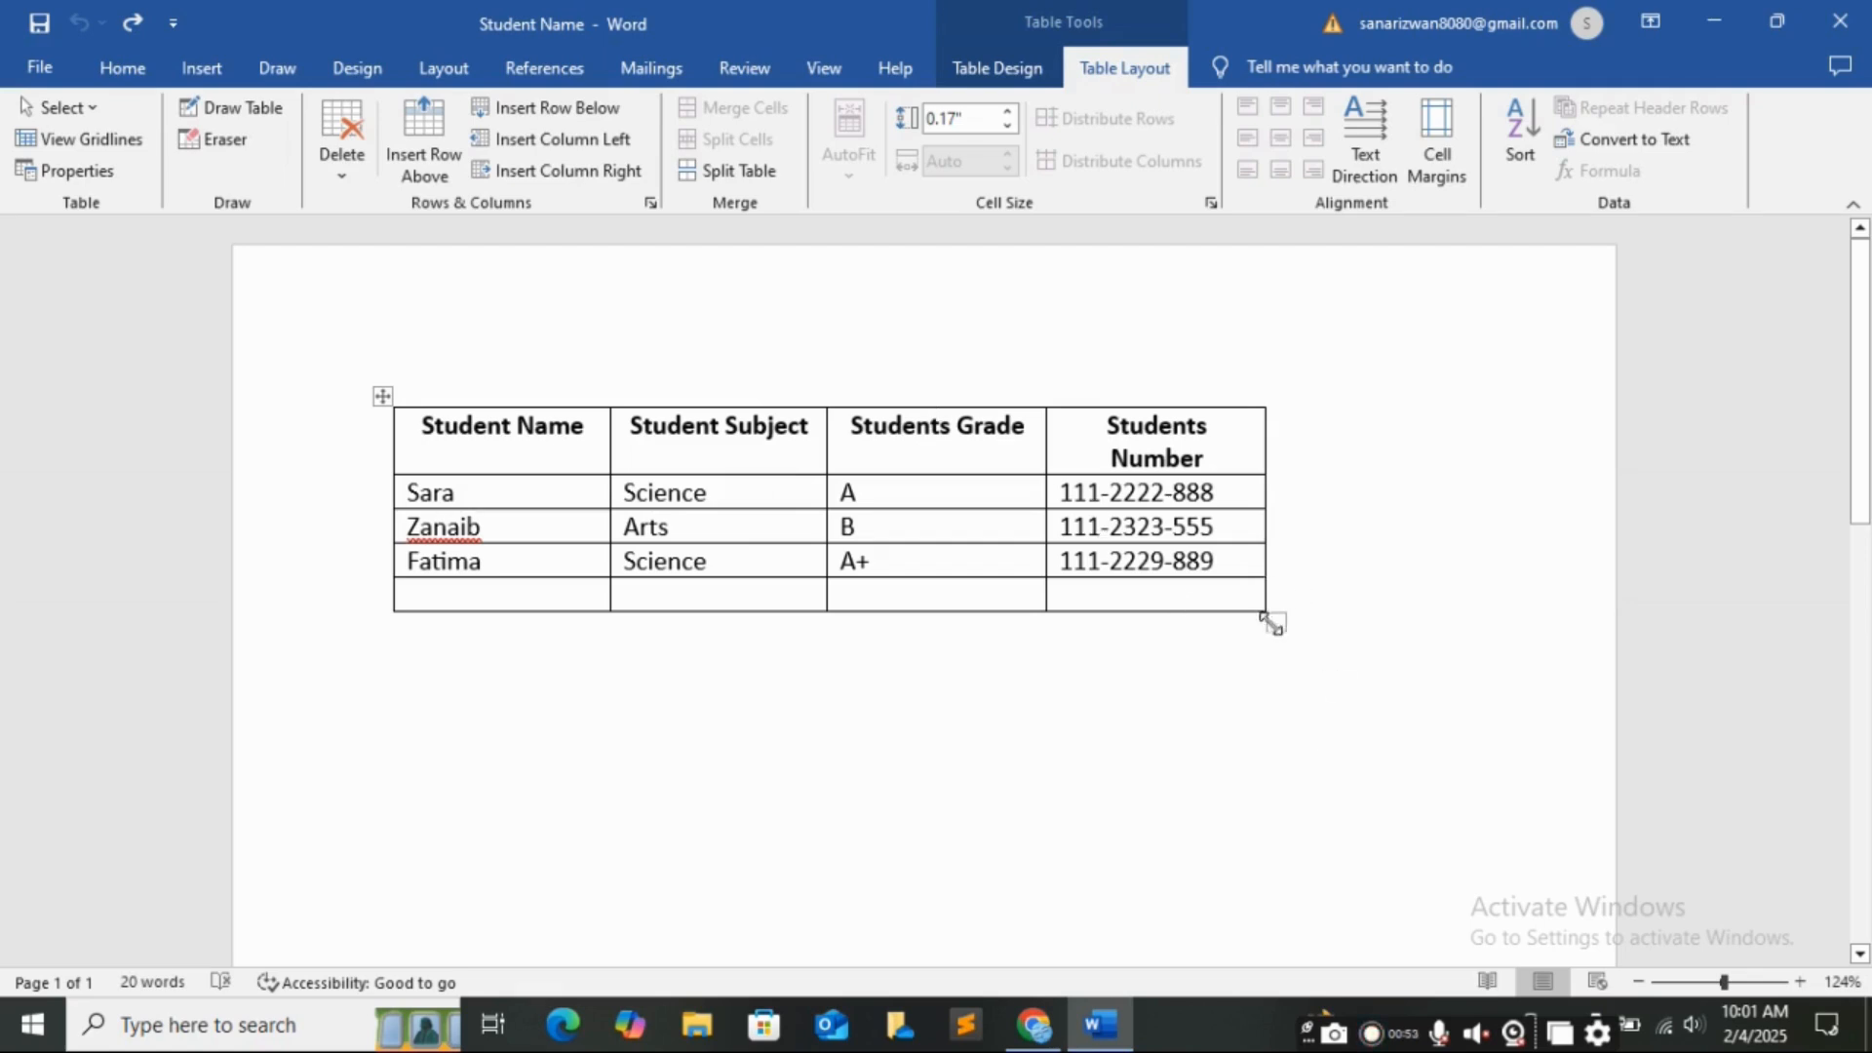
Insert five empty columns after the Students Number column using Insert Column Left.
left_click(606, 148)
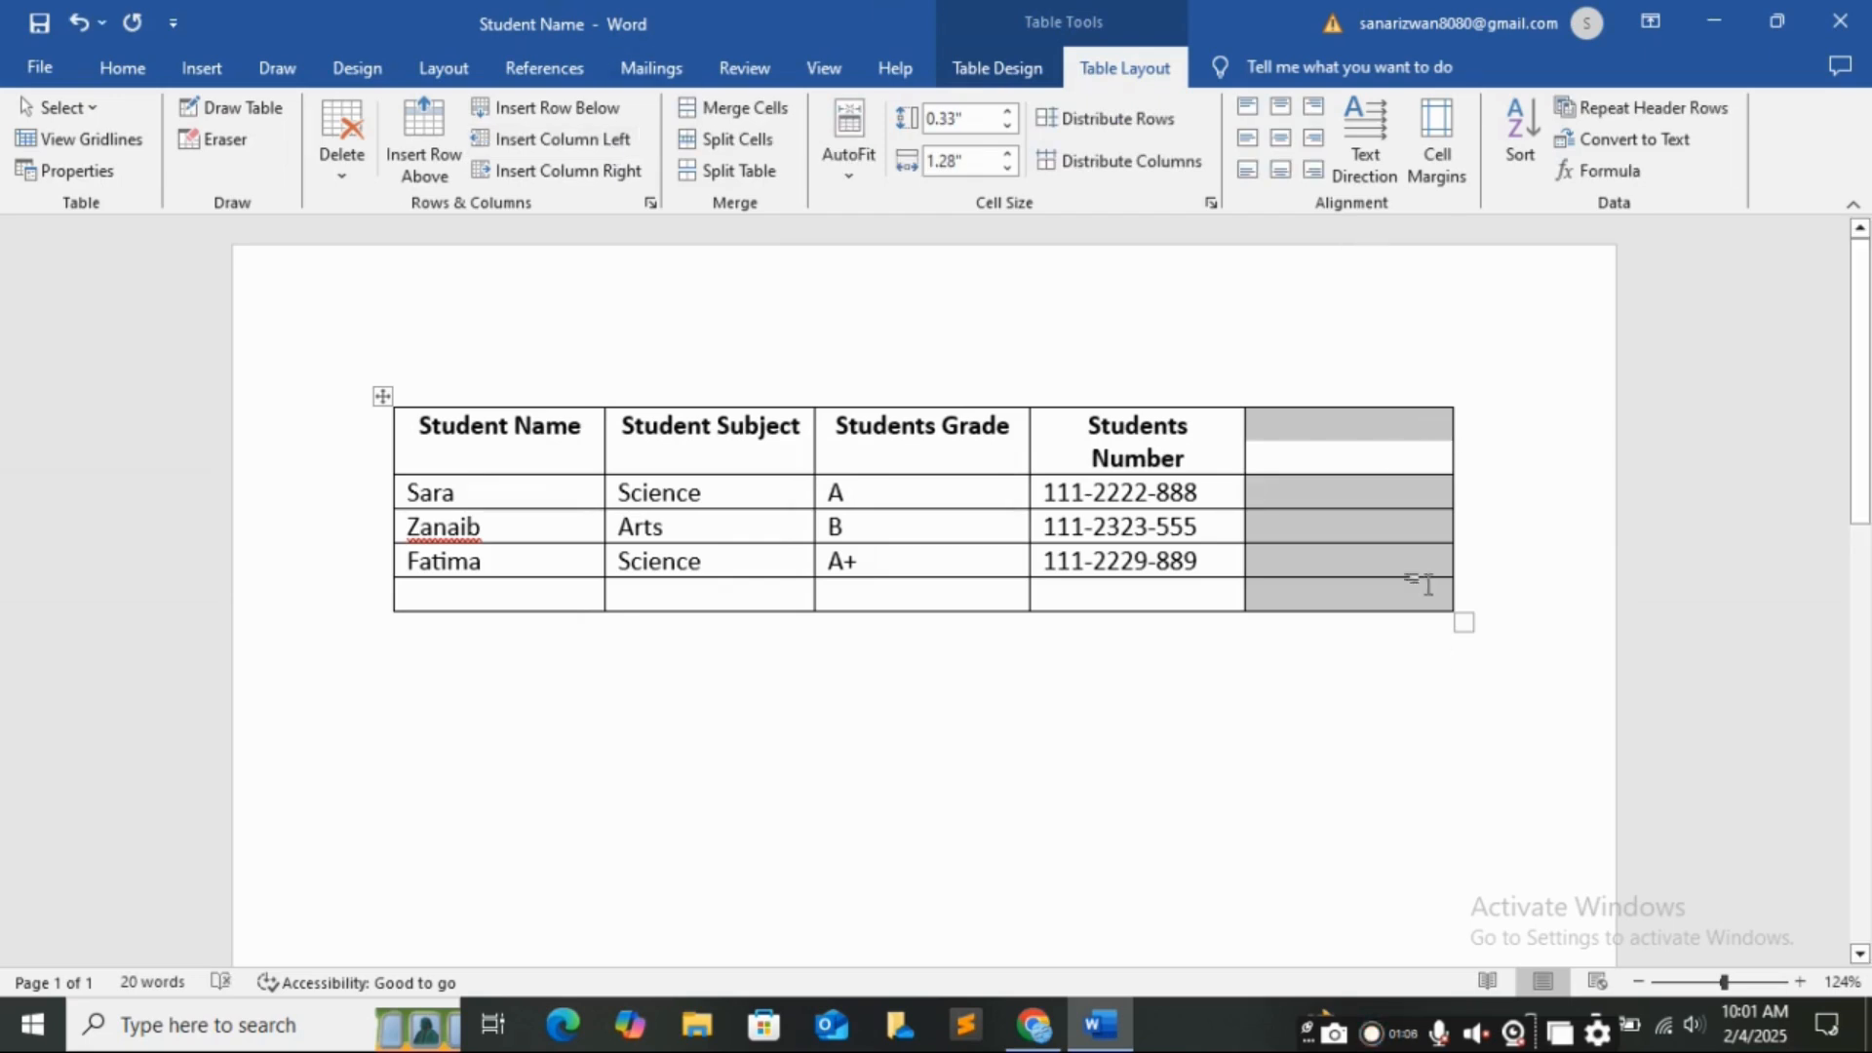
left_click(618, 135)
left_click(618, 137)
left_click(618, 137)
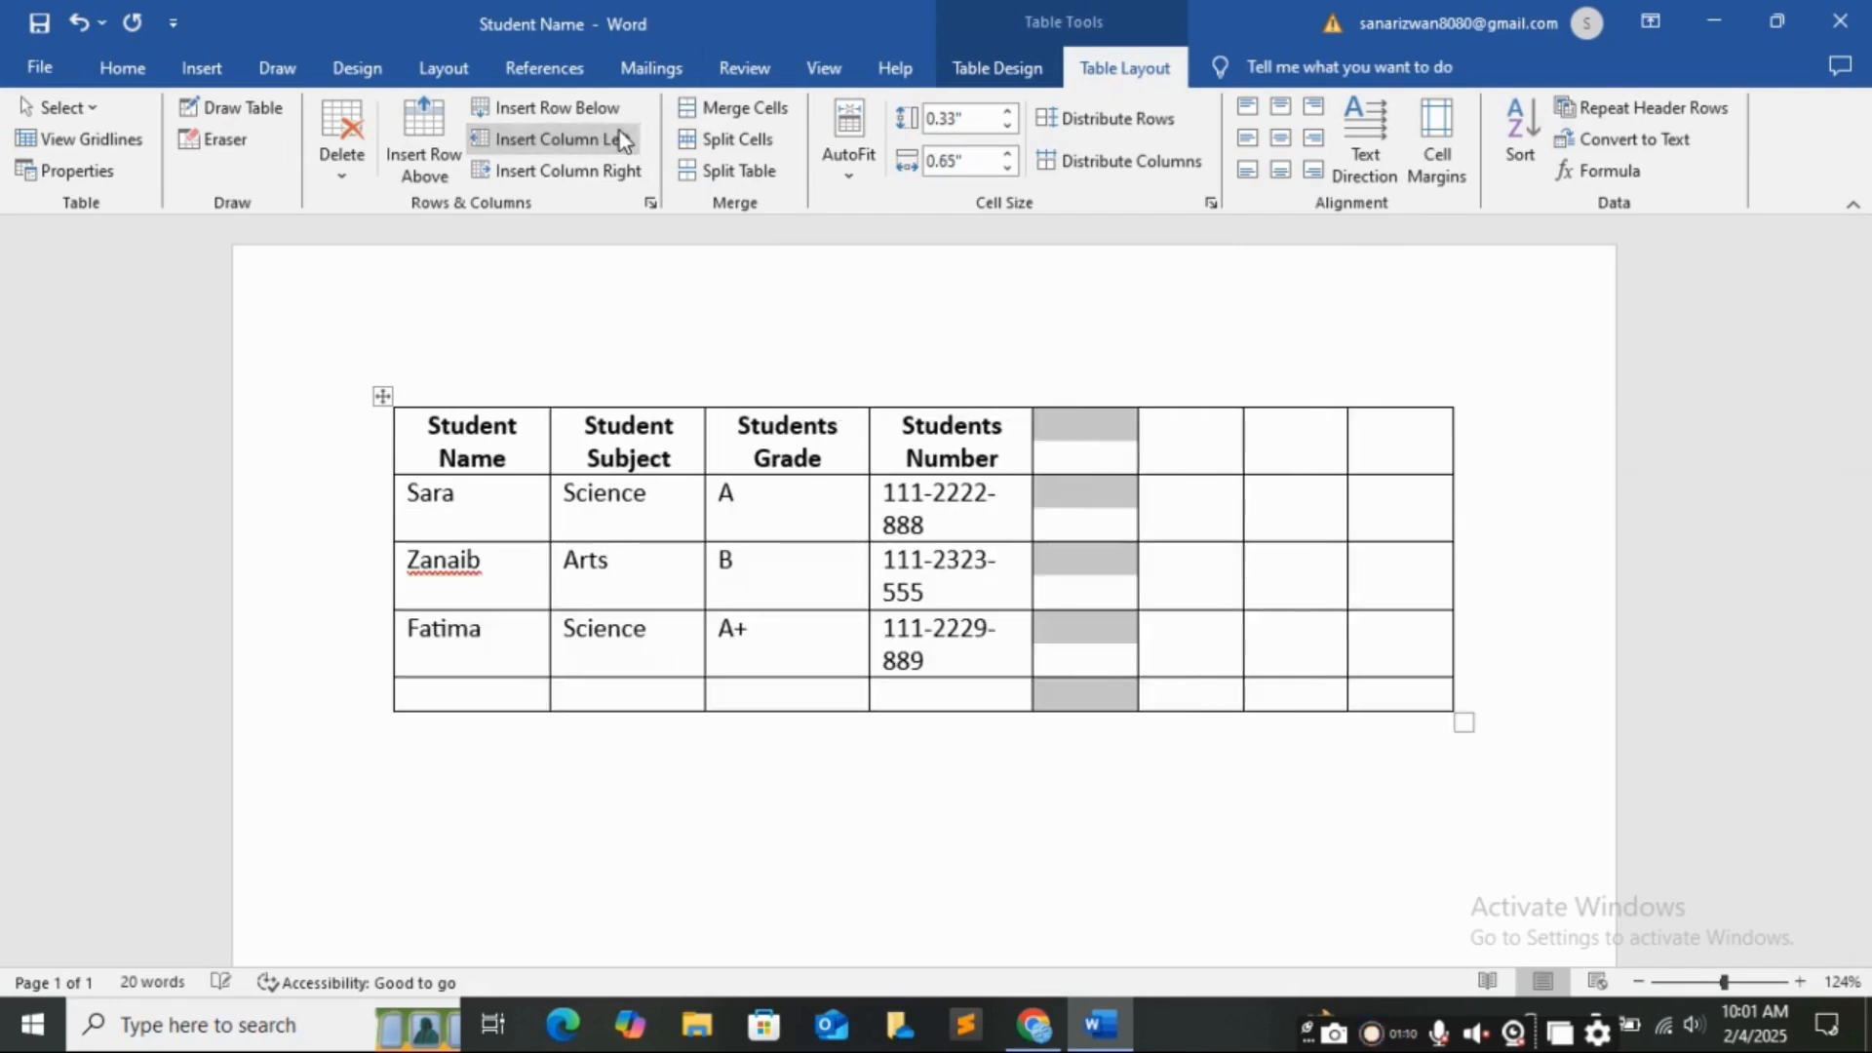
left_click(618, 137)
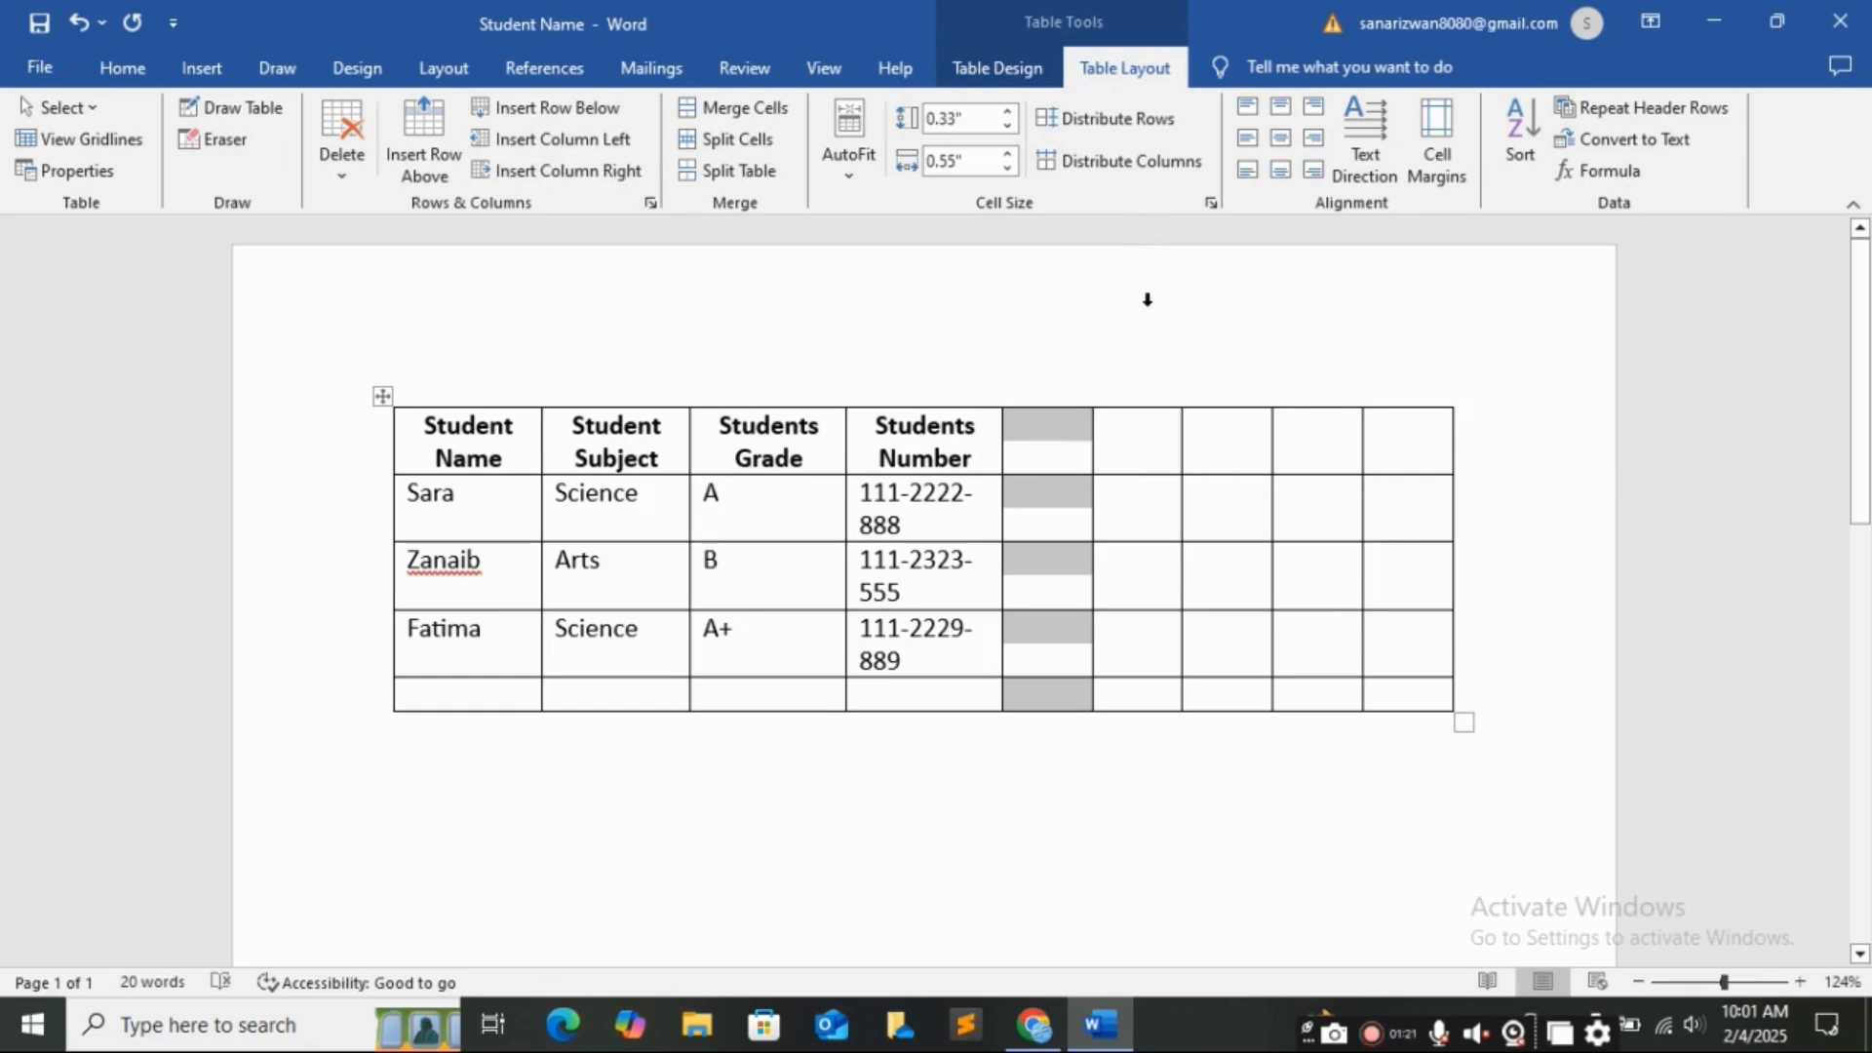
Undo the last three column insertions.
key("ctrl+z")
key("ctrl+z")
key("ctrl+z")
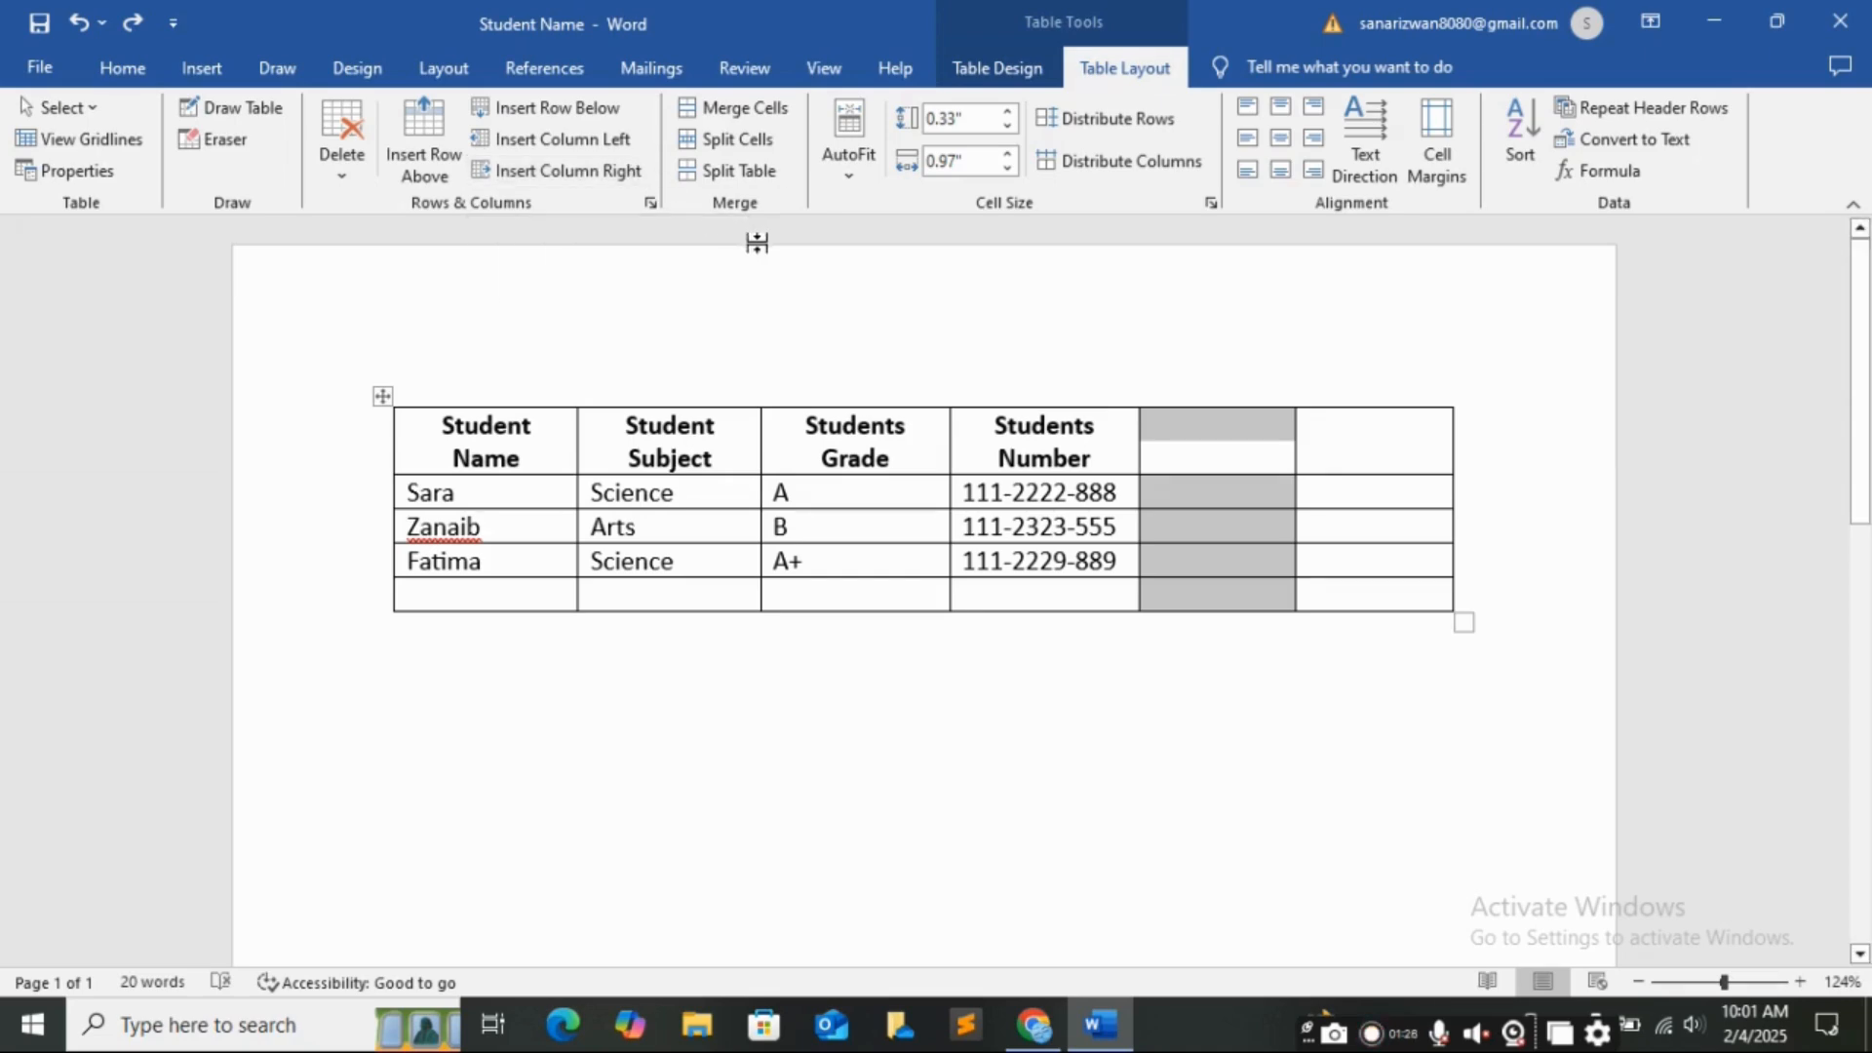
Insert two more empty columns after the Students Number column using Insert Column Right.
left_click(561, 171)
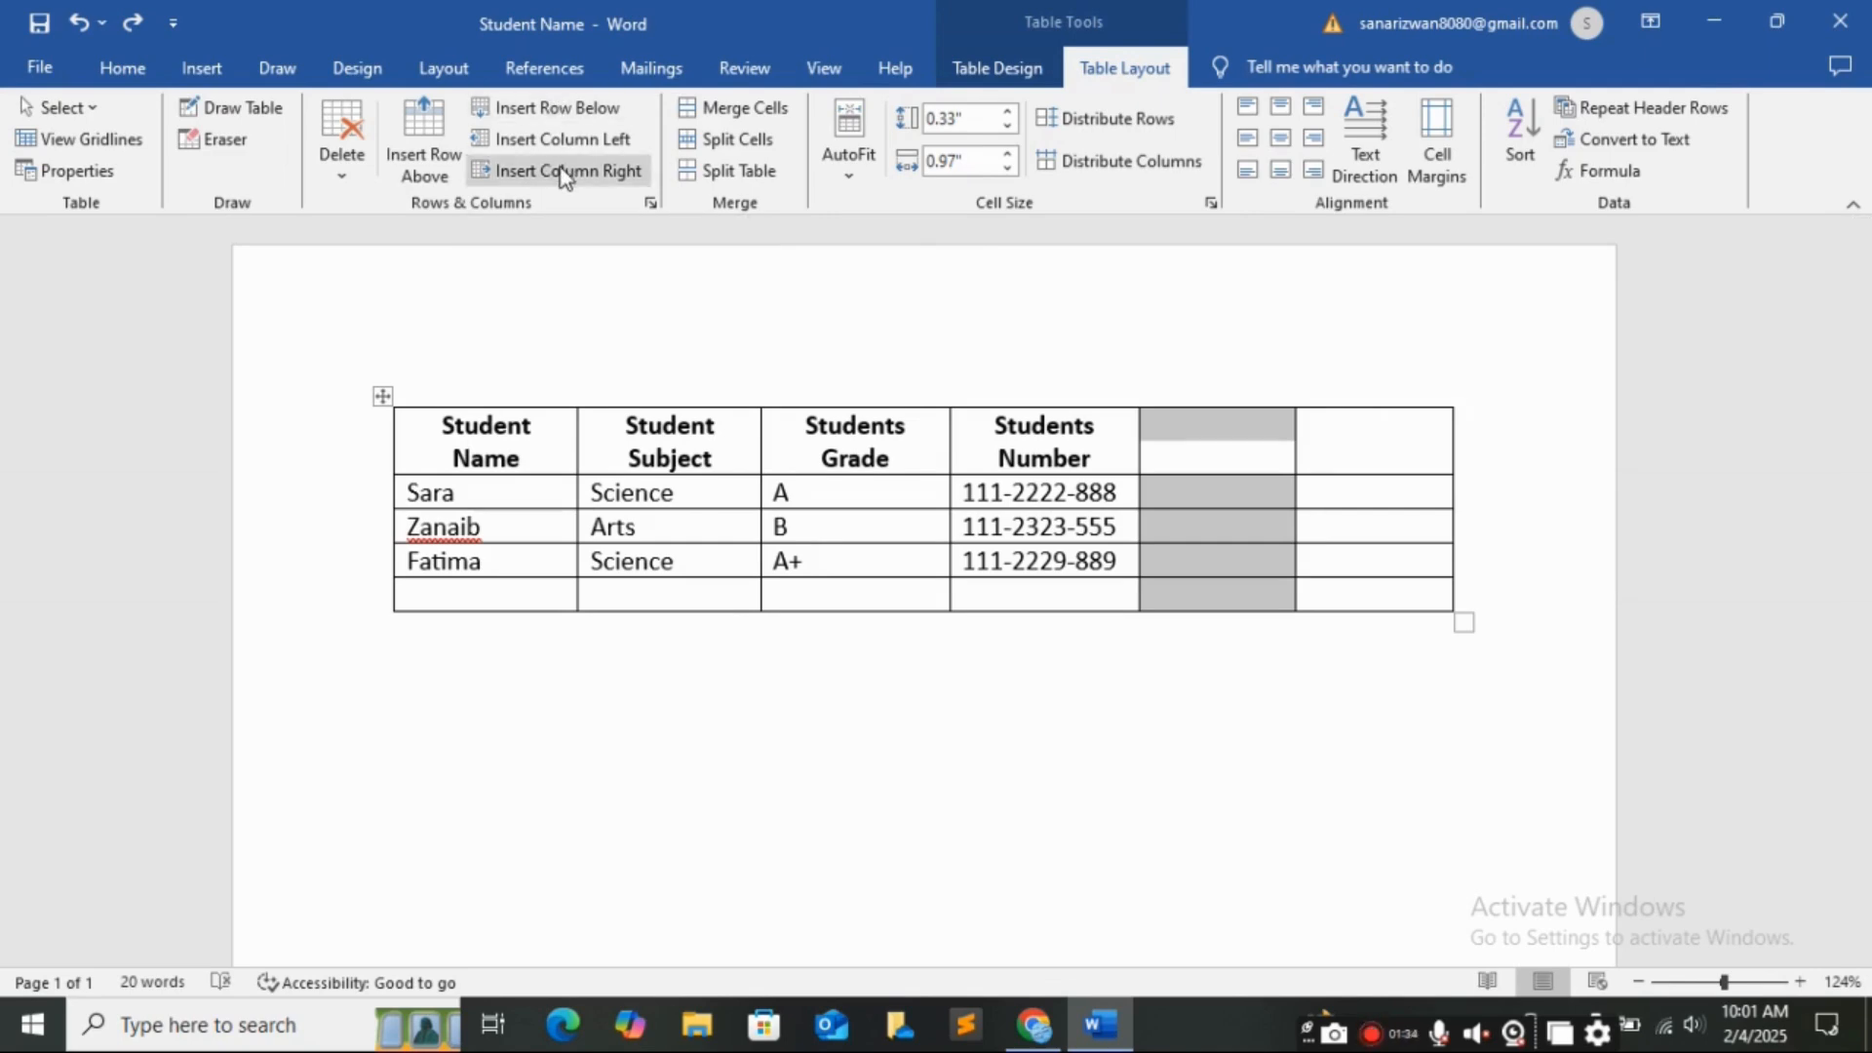
left_click(563, 173)
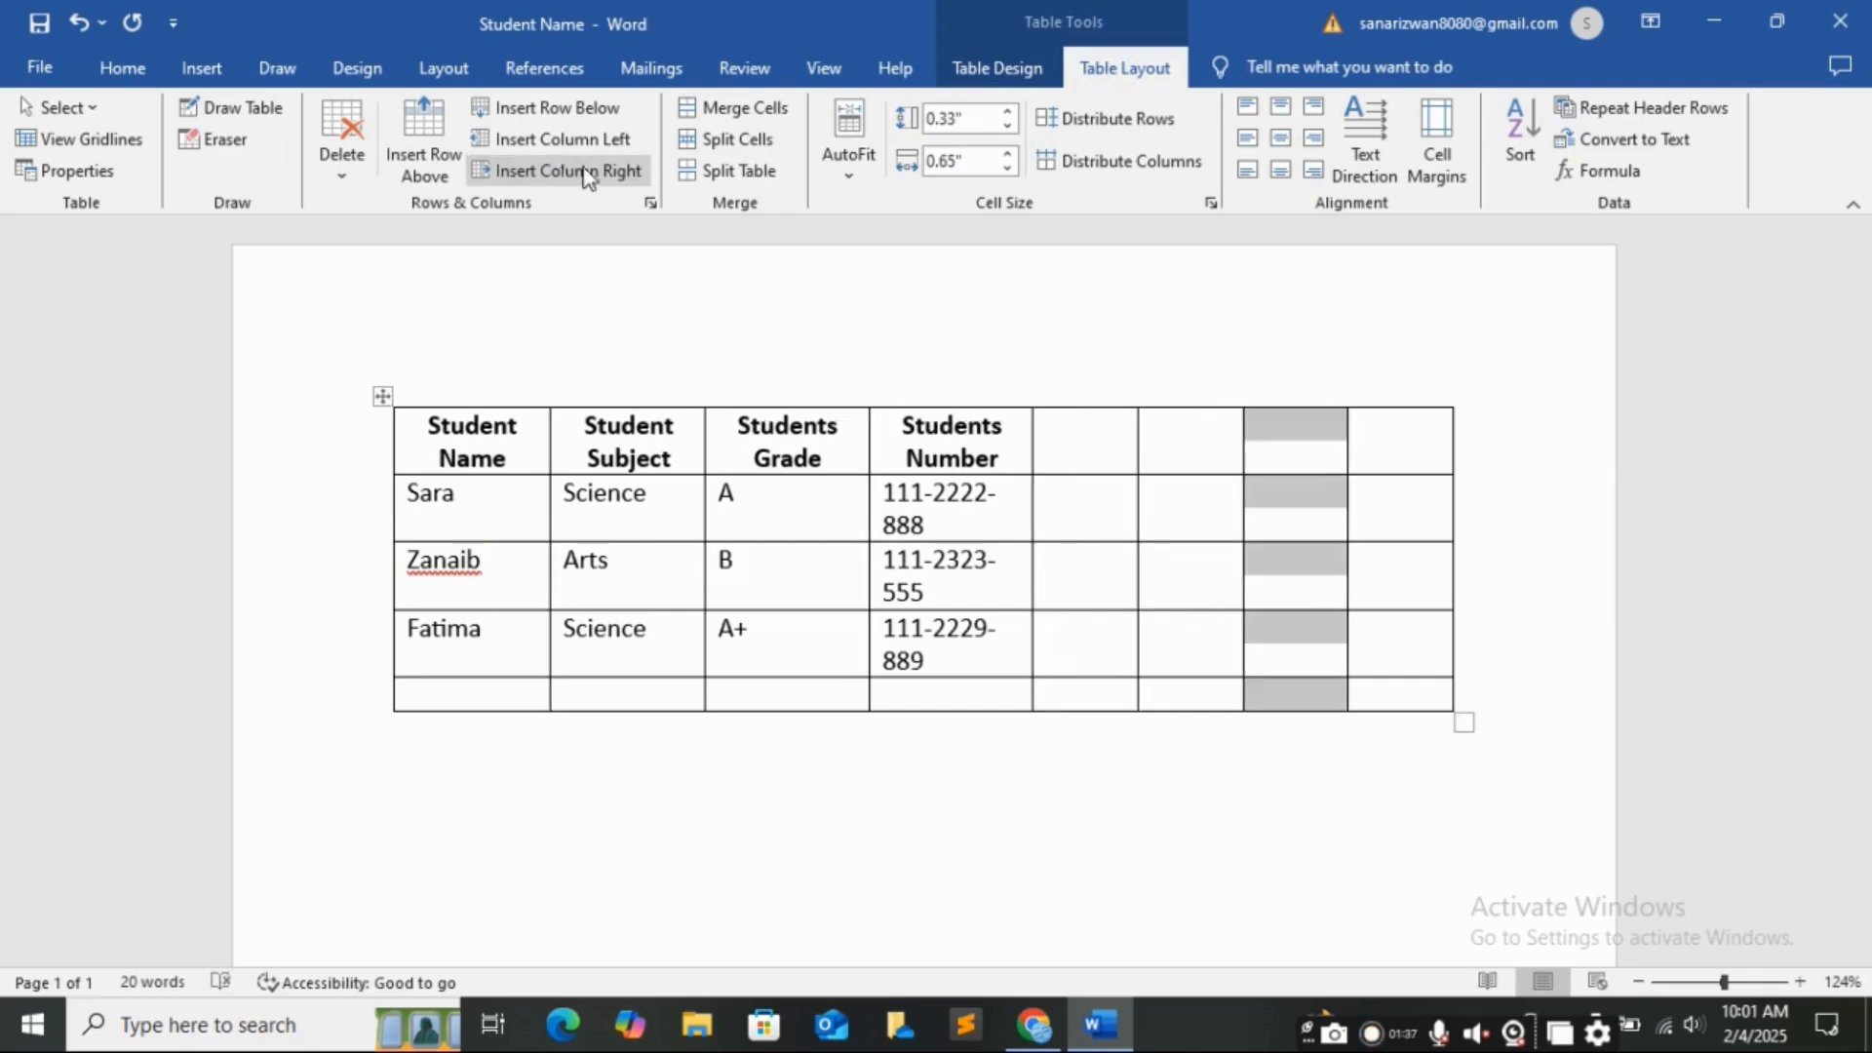
left_click(391, 640)
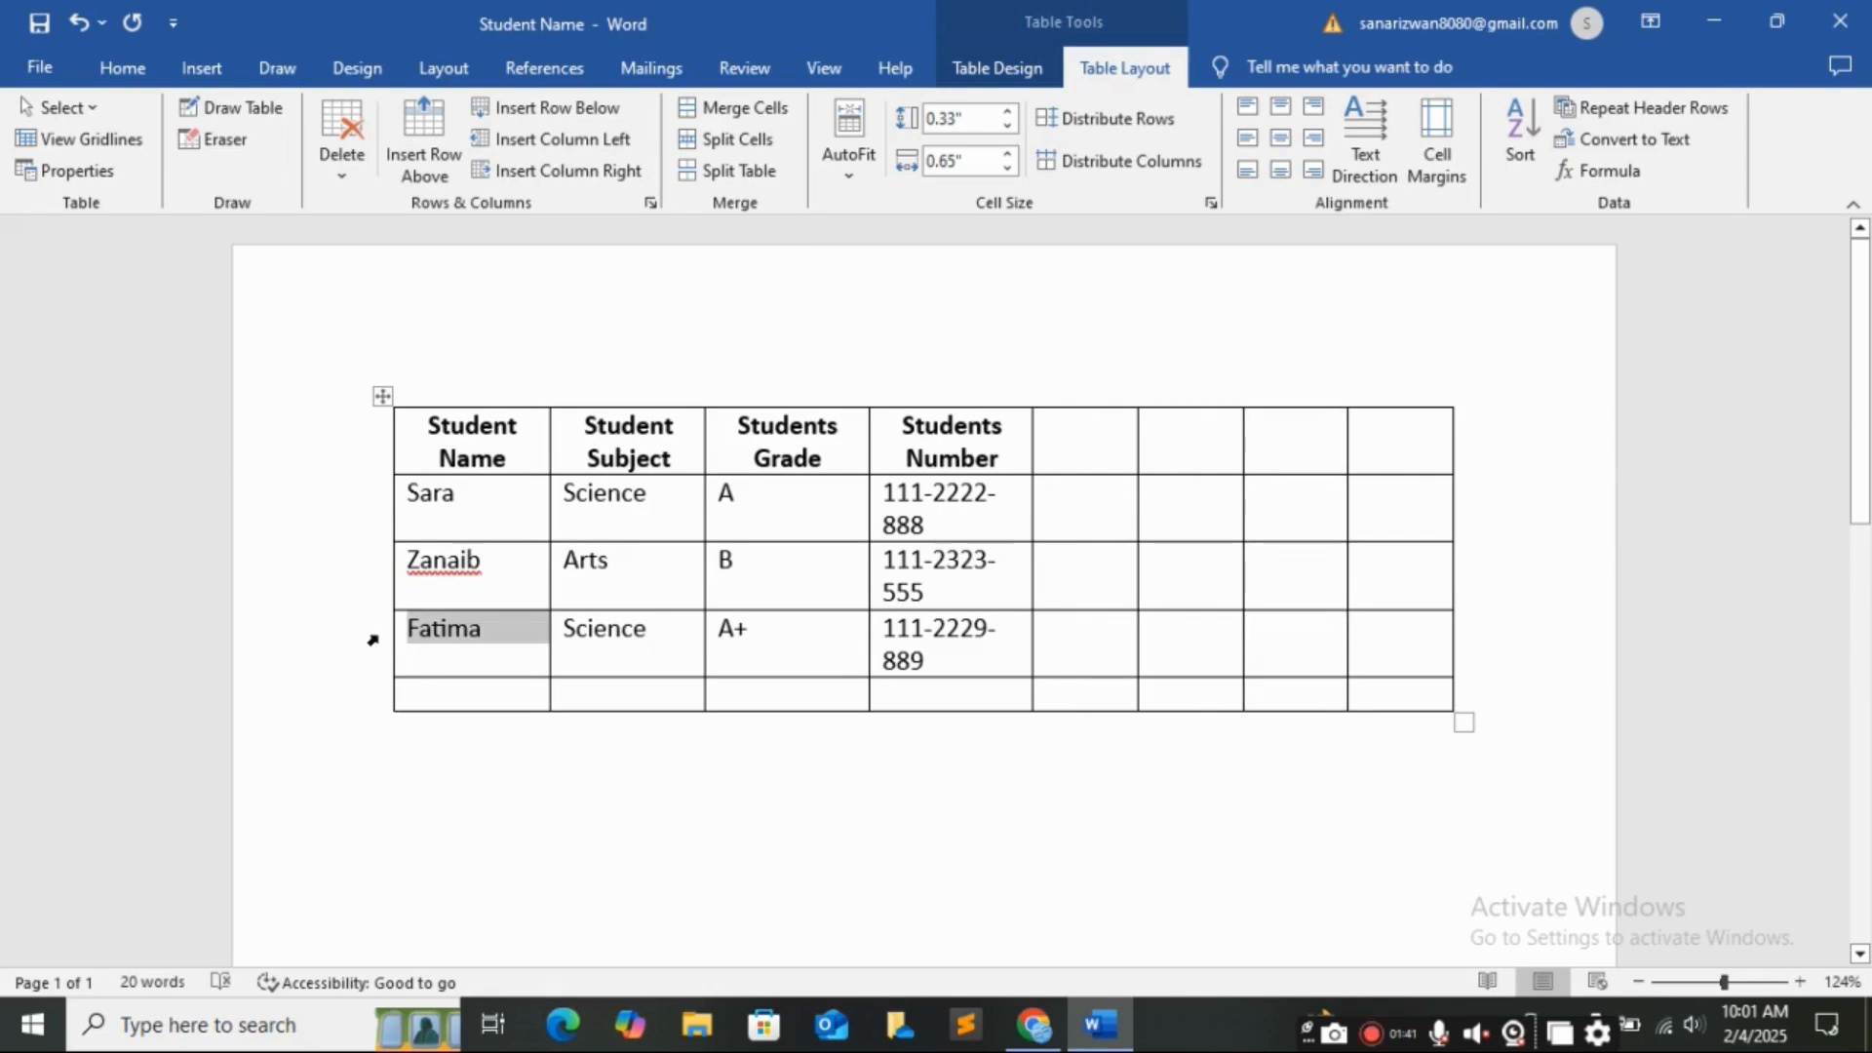
left_click(400, 751)
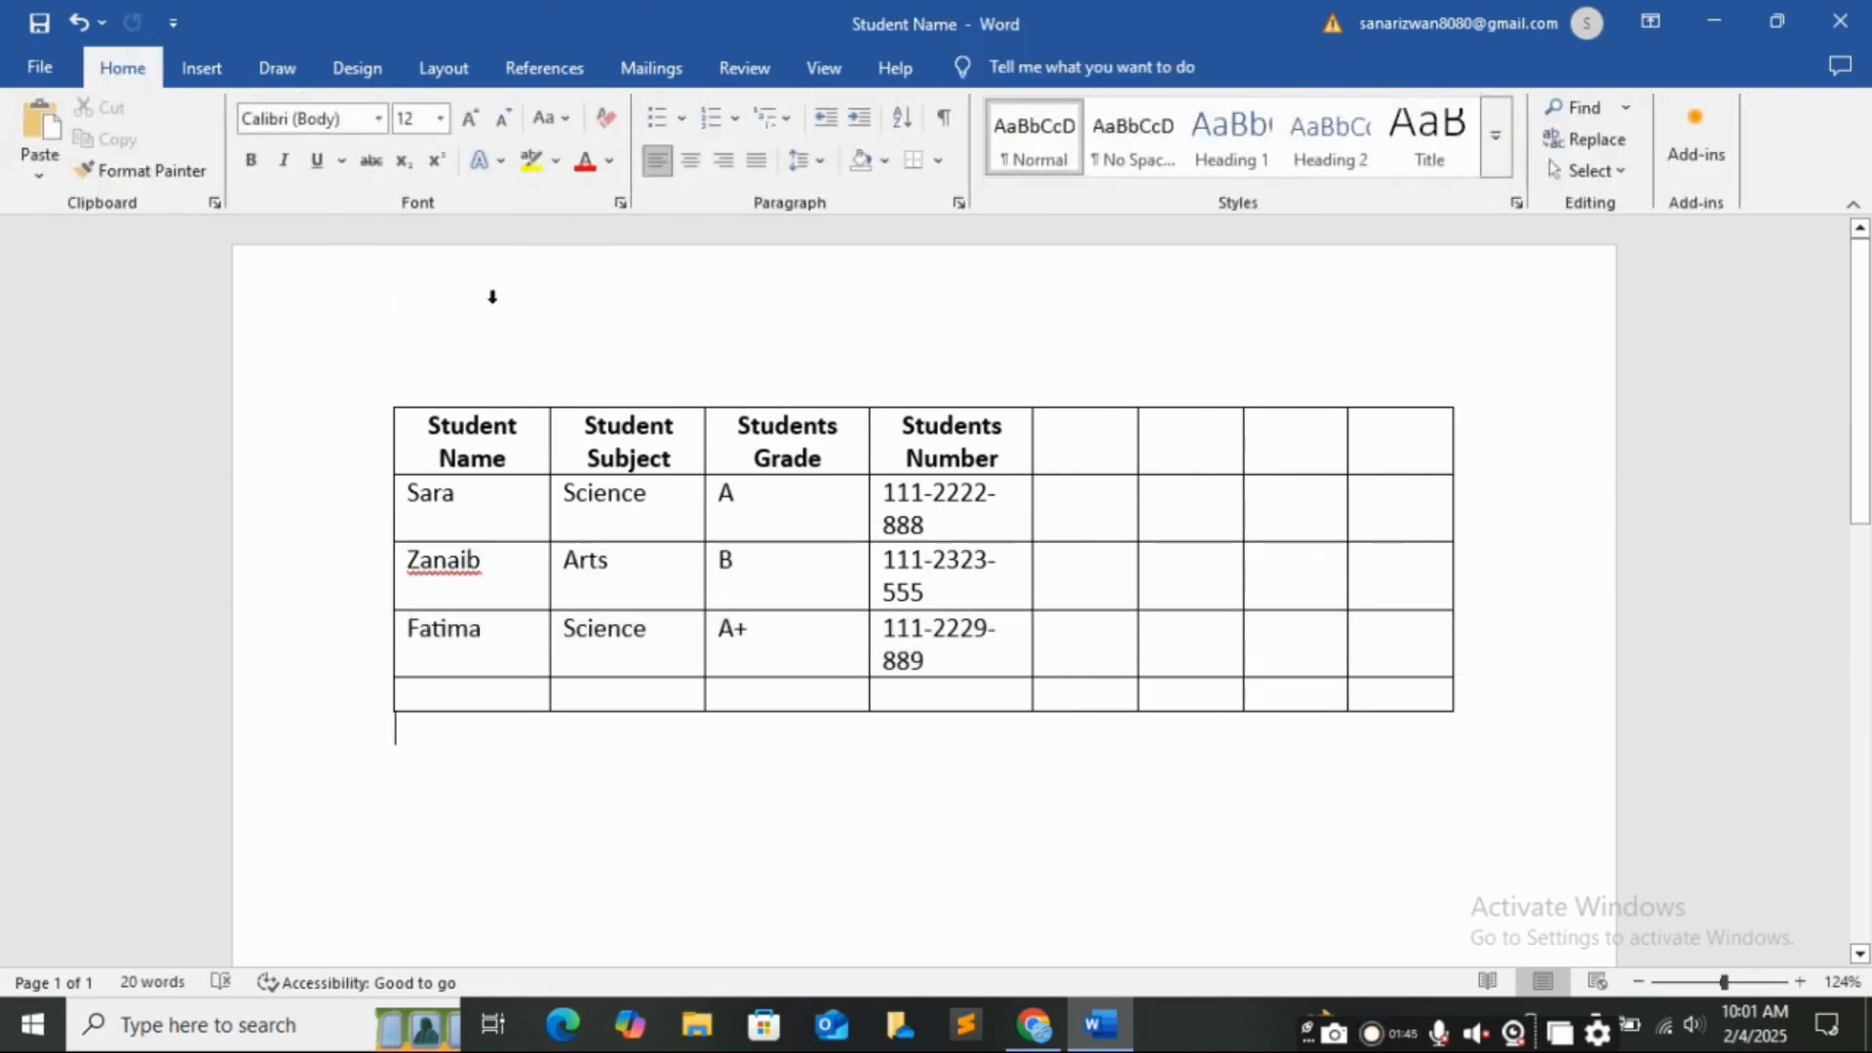
Insert two empty columns between the Students Grade and Students Number columns using Insert Column Right.
left_click(765, 552)
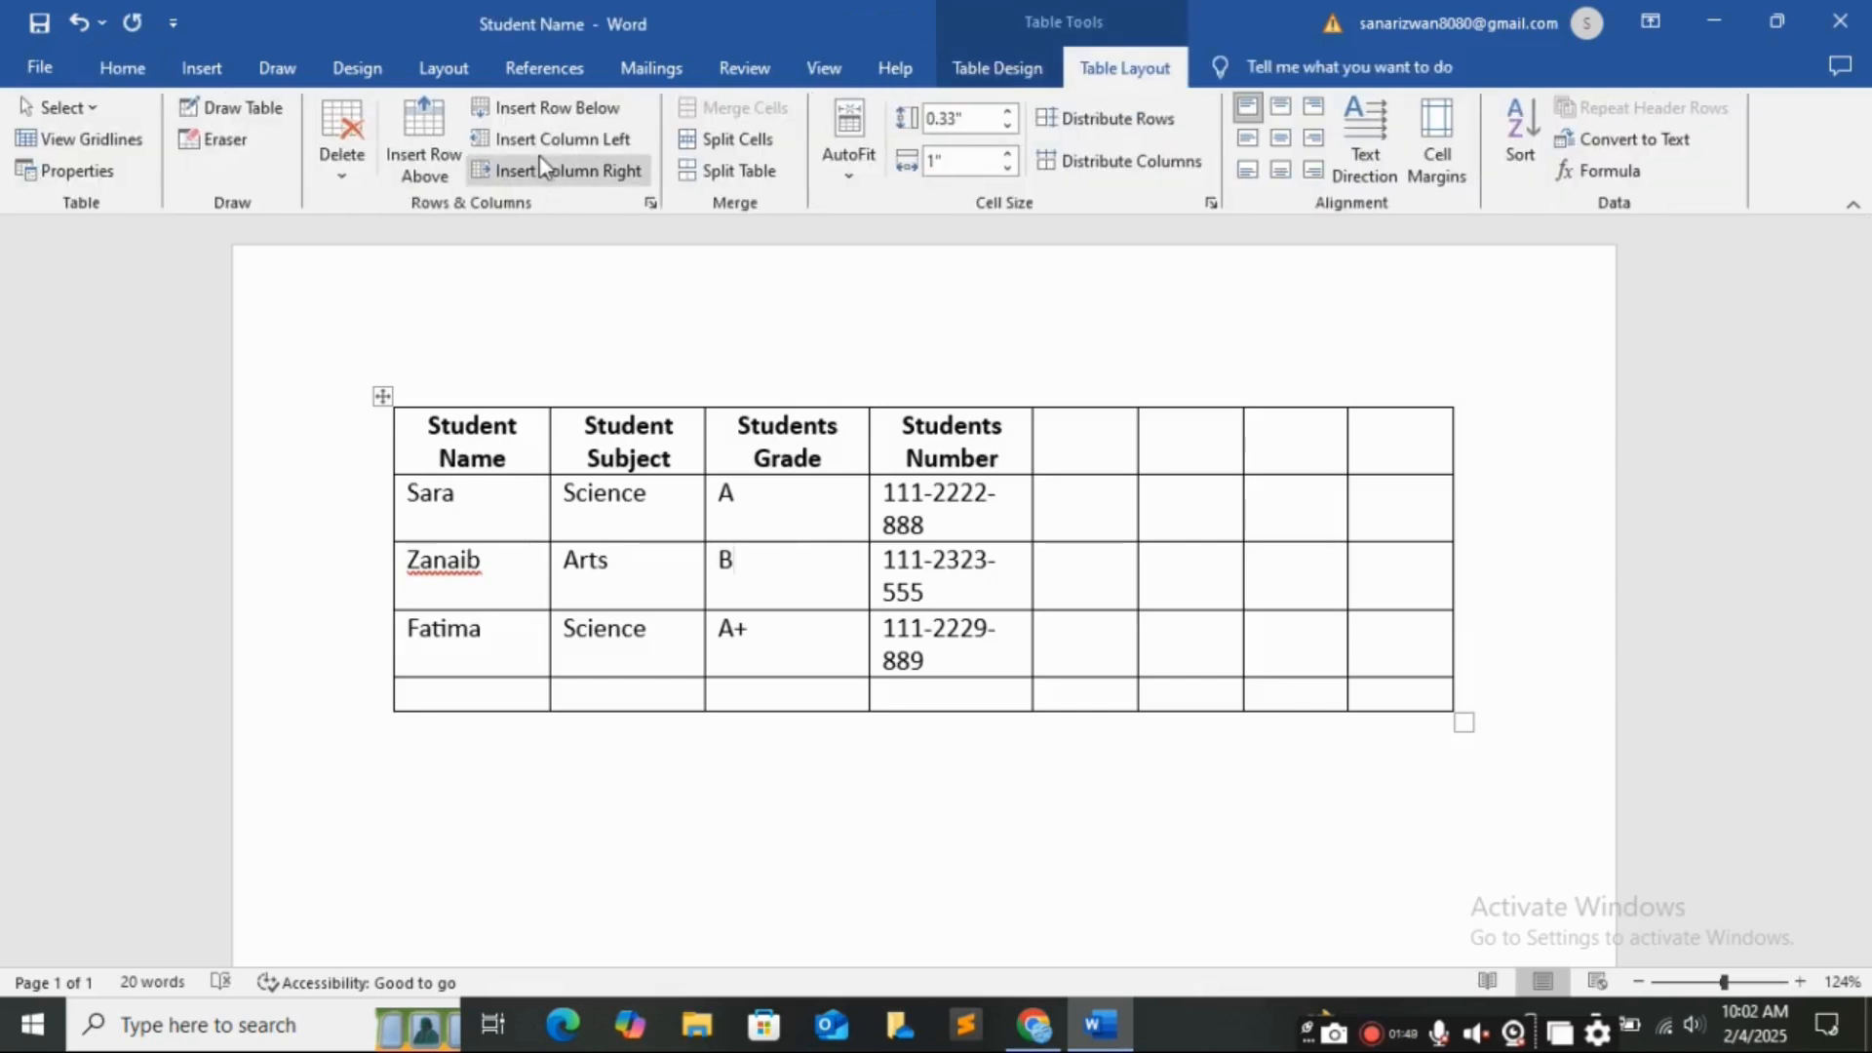
left_click(545, 173)
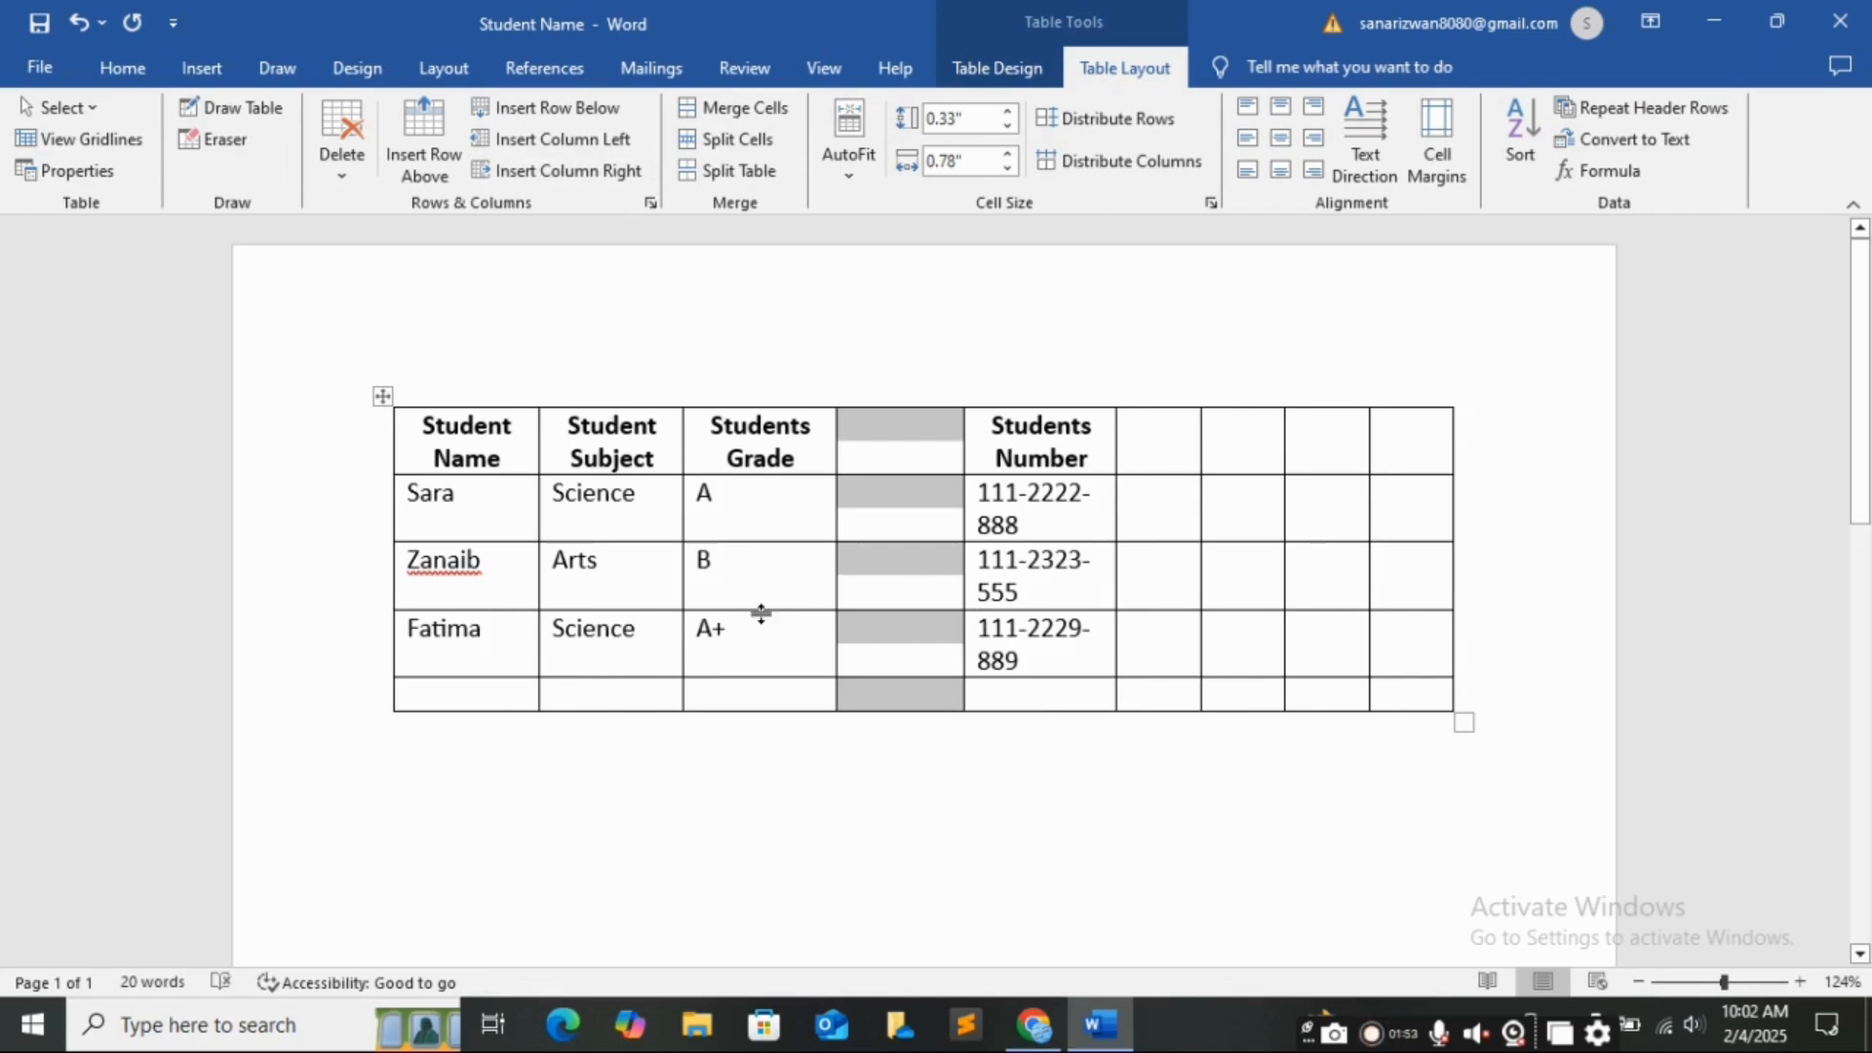
left_click(688, 625)
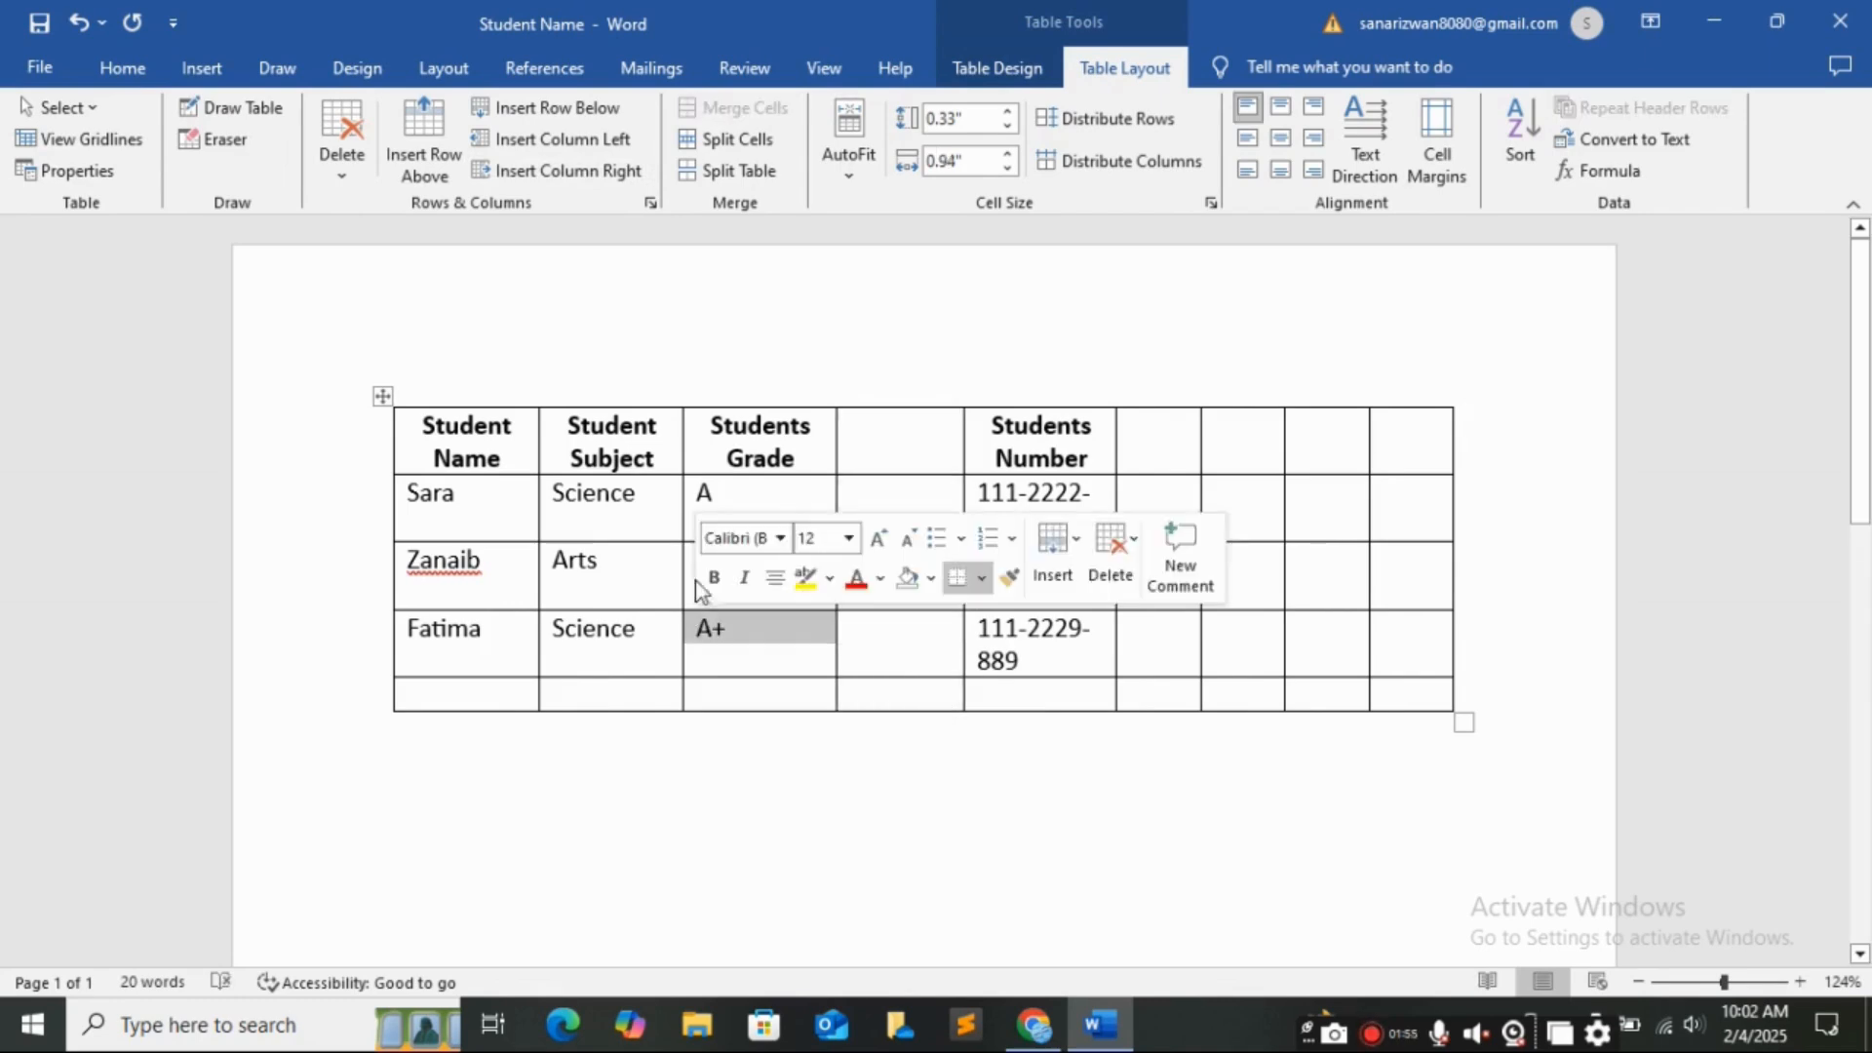
left_click(629, 174)
Insert one empty column to the right of Student Subject and another to the right of Student Name.
left_click(614, 601)
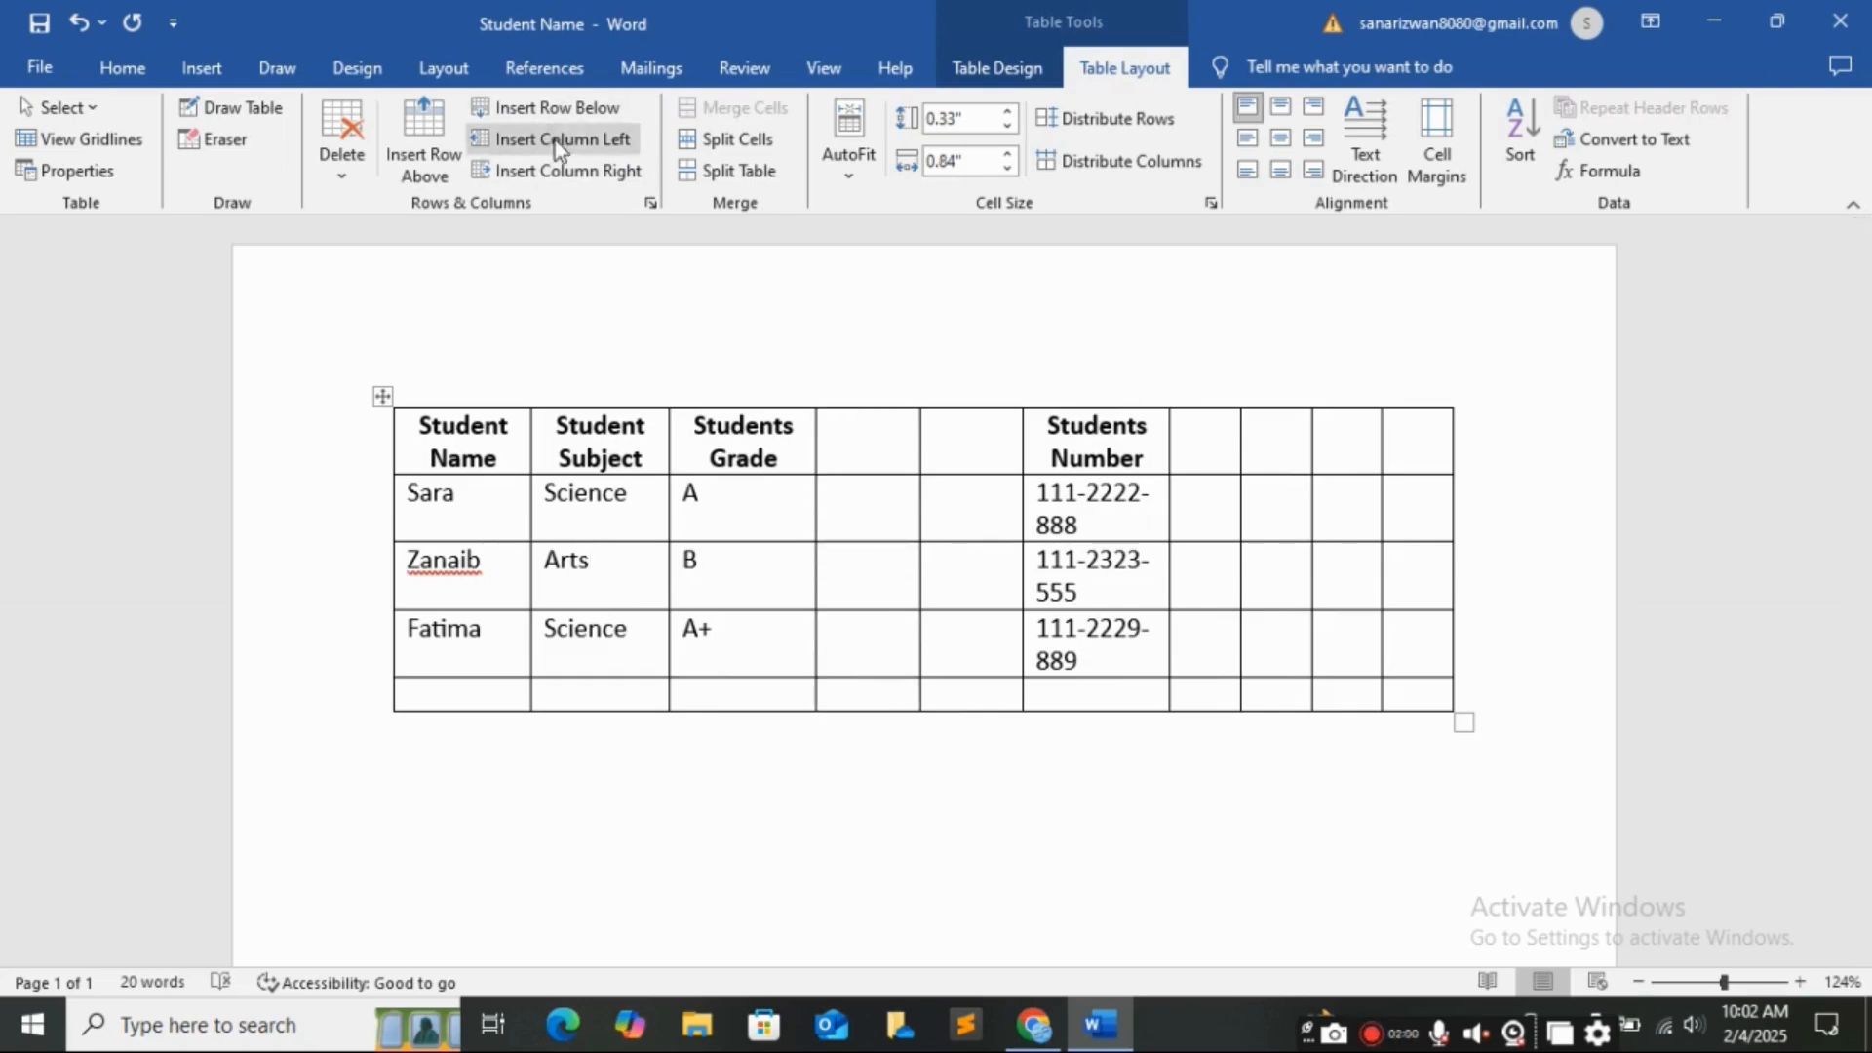
left_click(554, 172)
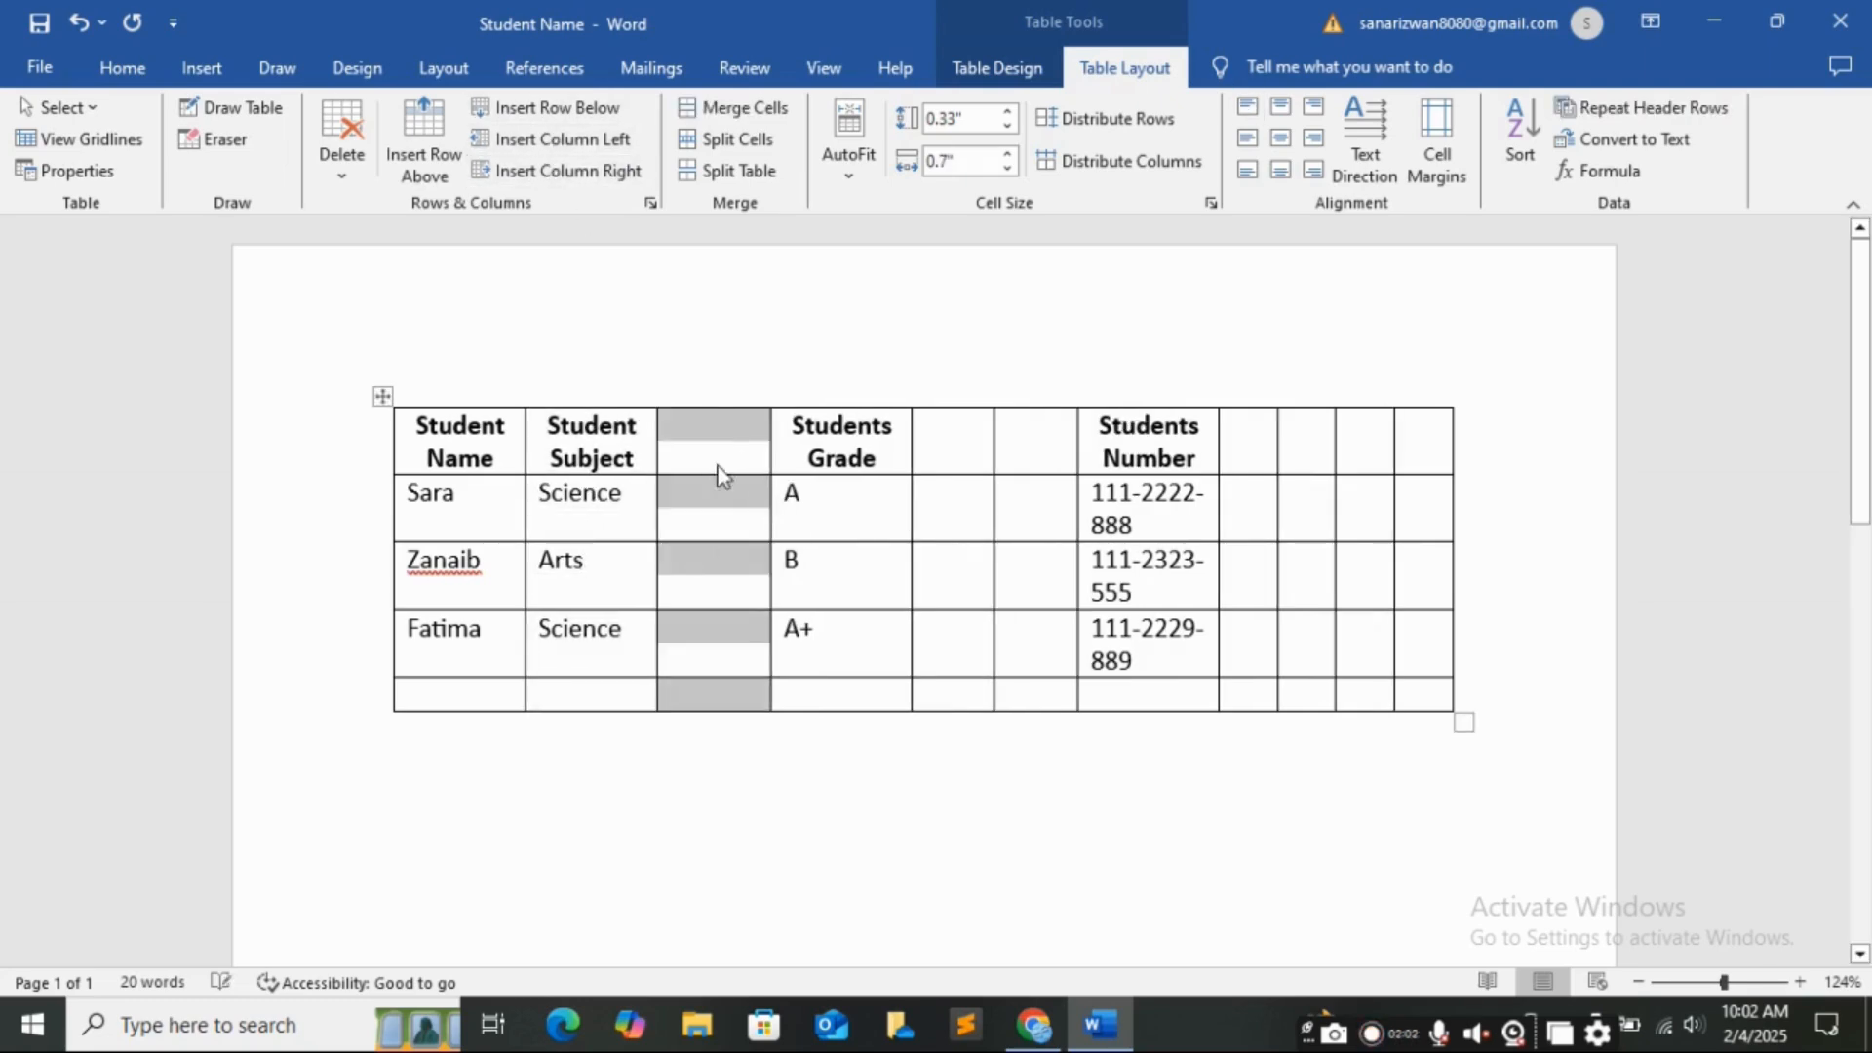
left_click(508, 555)
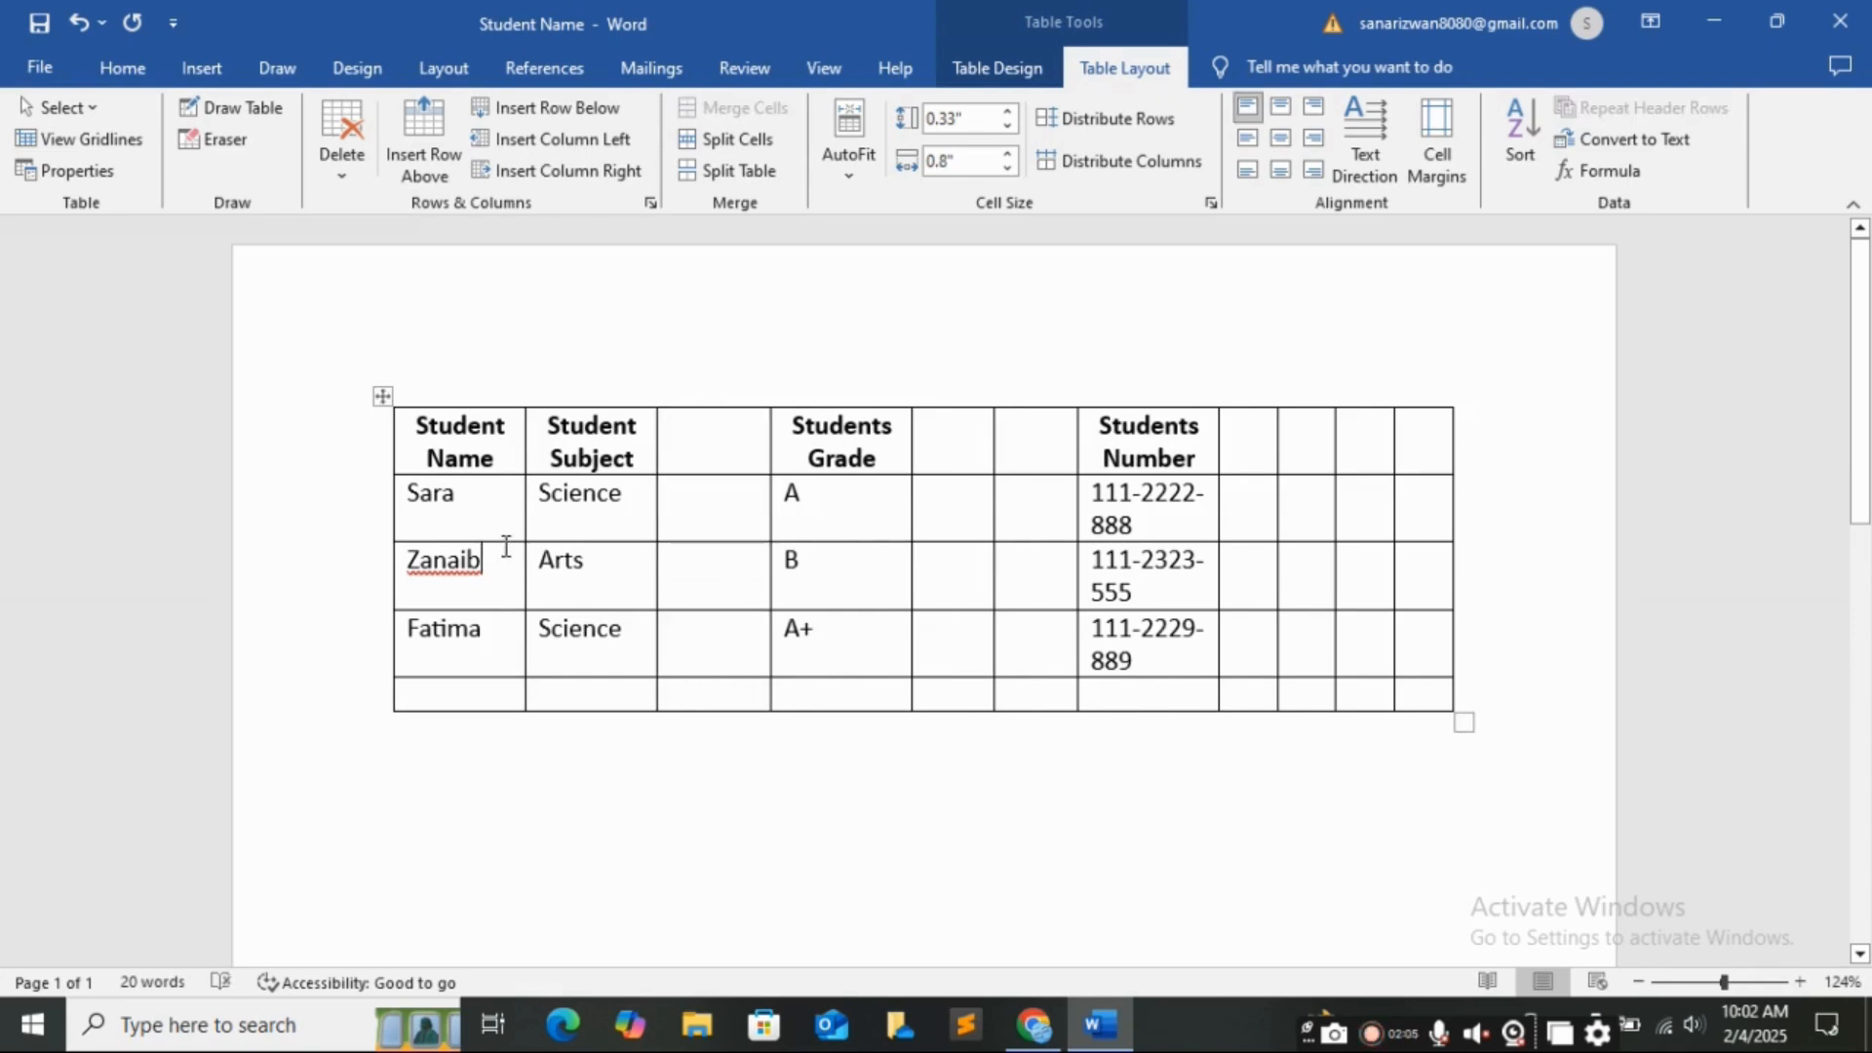
left_click(547, 176)
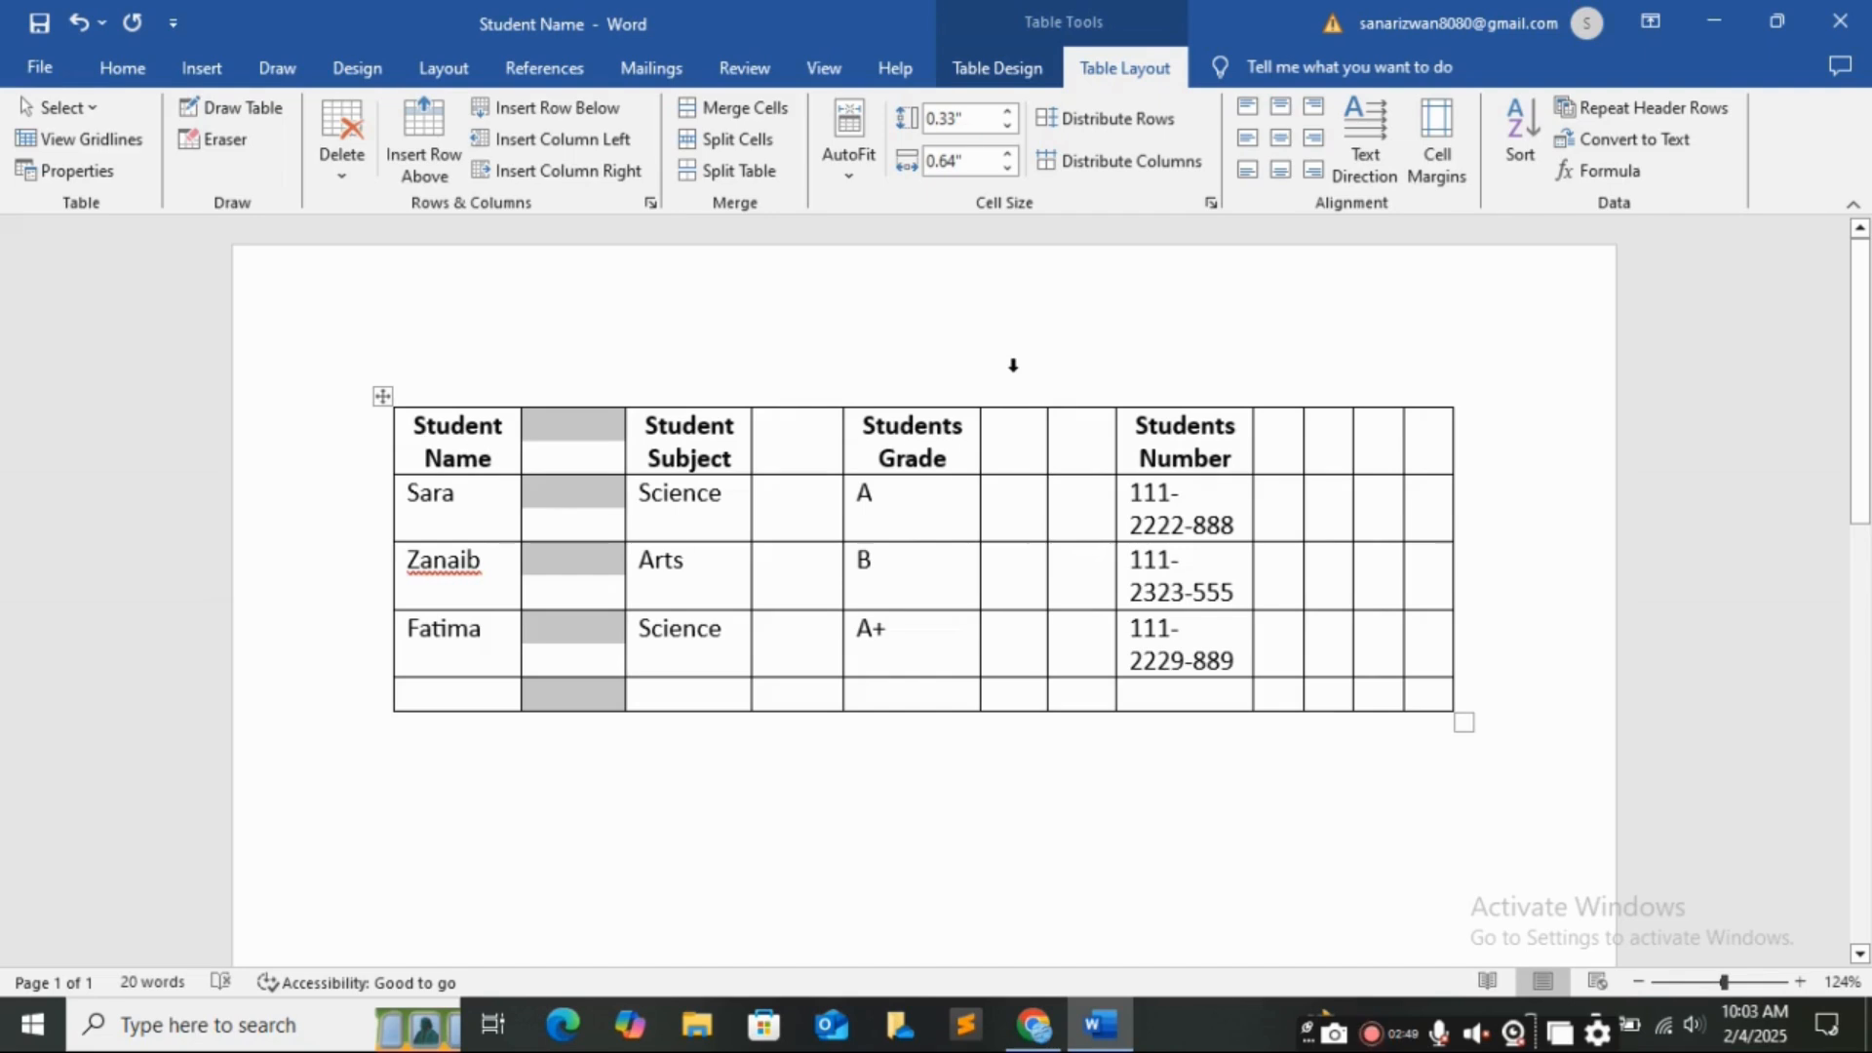
Undo all the column insertions, back to the four-column student table.
key("ctrl+z")
key("ctrl+z")
key("ctrl+z")
key("ctrl+z")
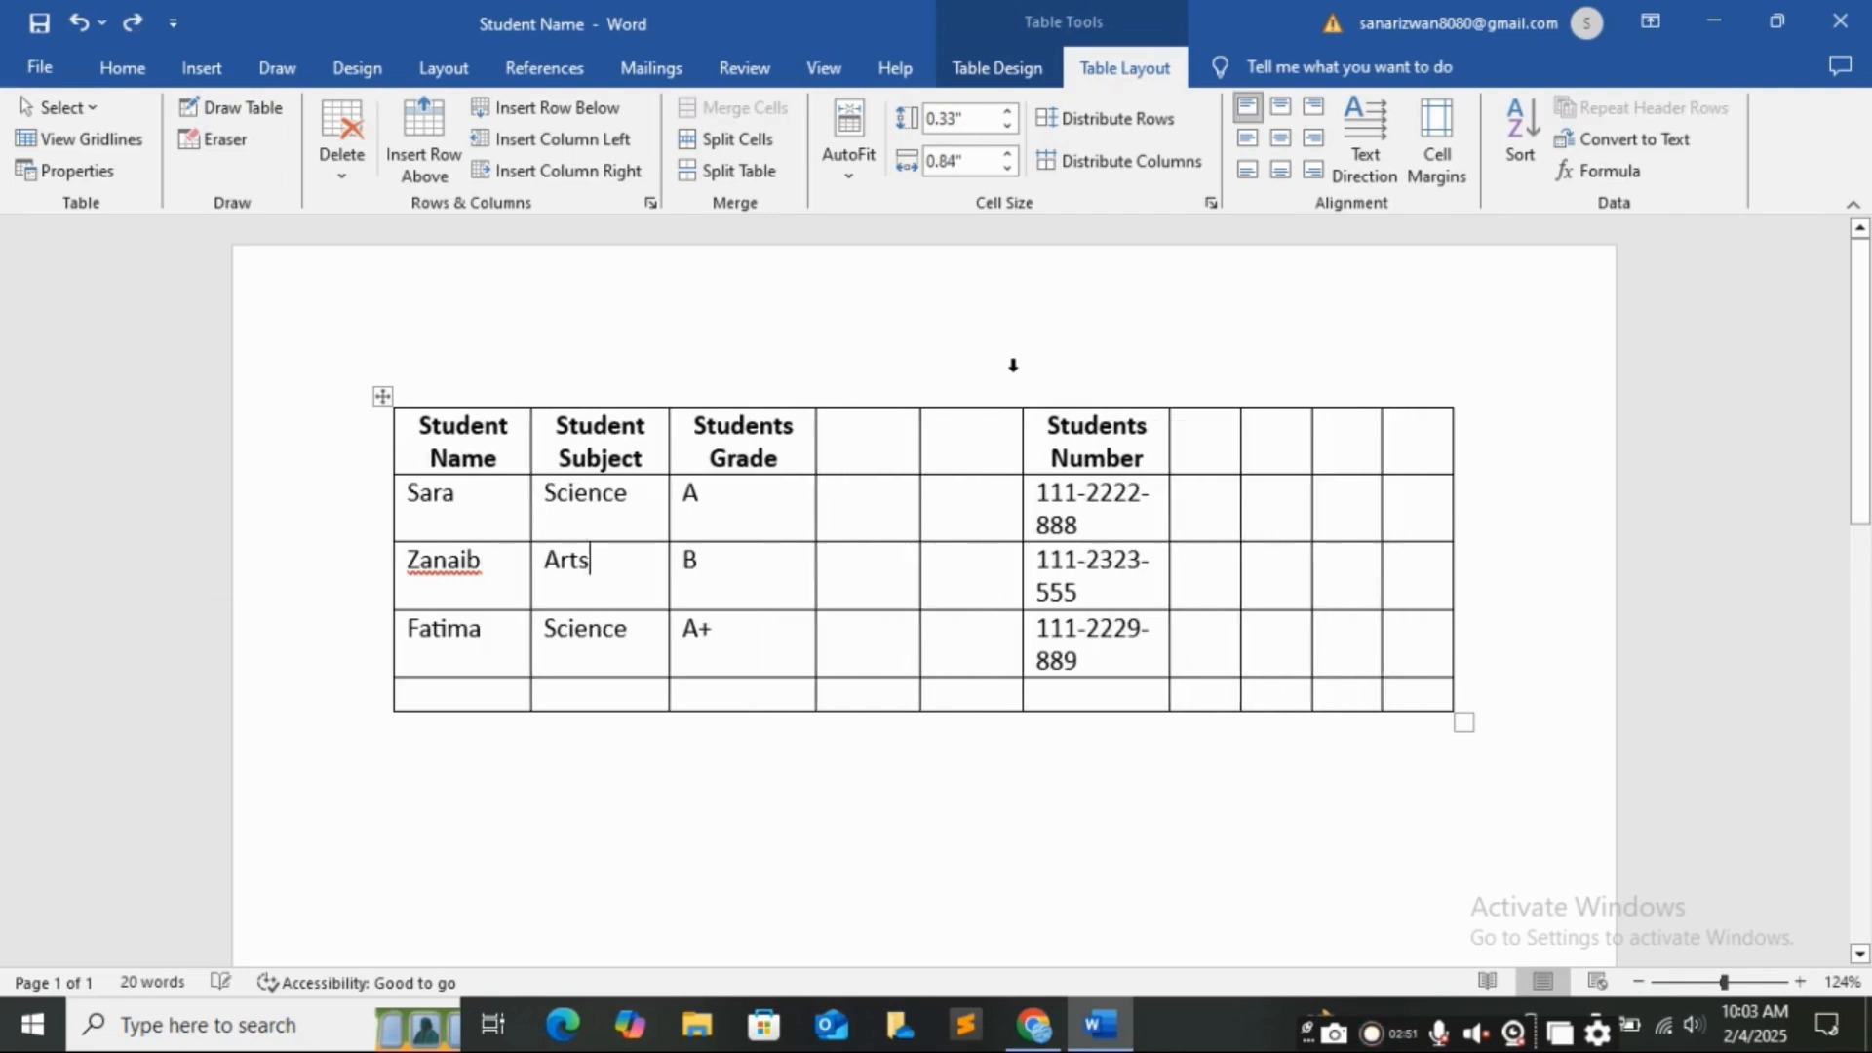
key("ctrl+z")
key("ctrl+z")
key("ctrl+z")
key("ctrl+z")
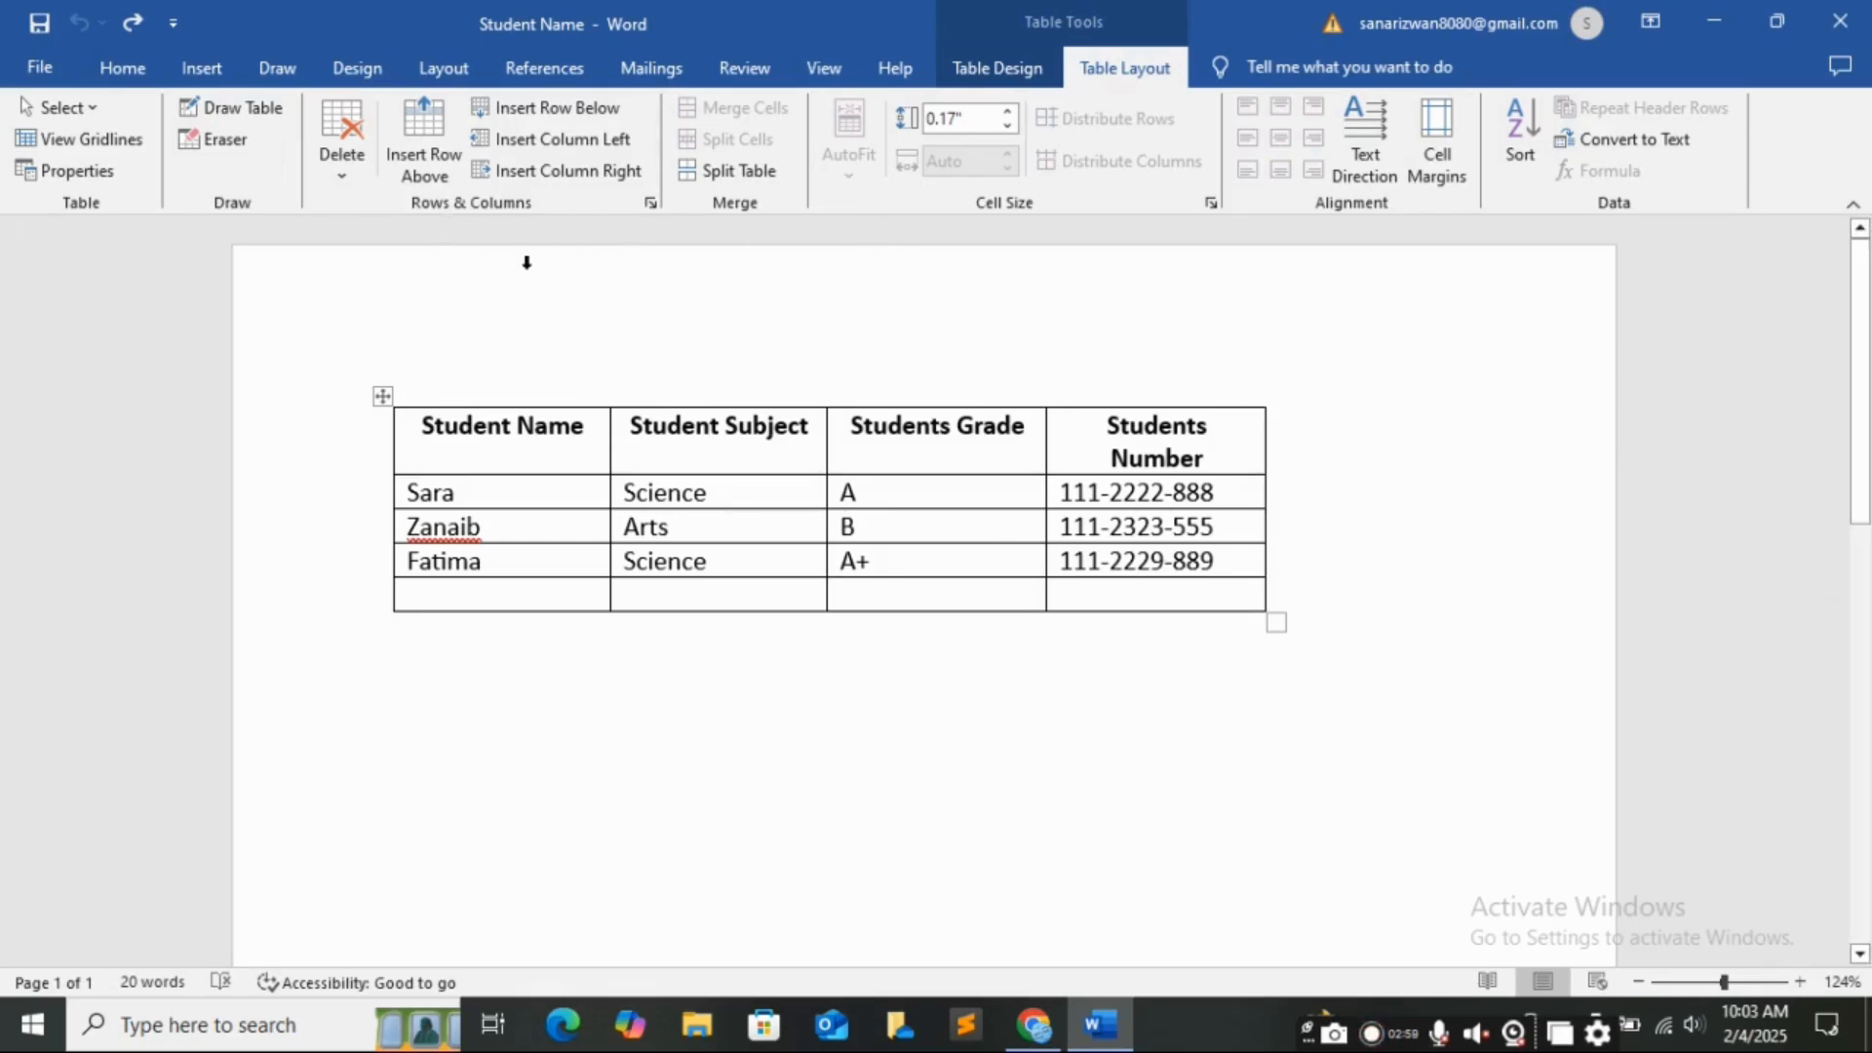
Using Insert Row Above, add an empty row above the table's last row and another directly below the header row.
left_click(430, 146)
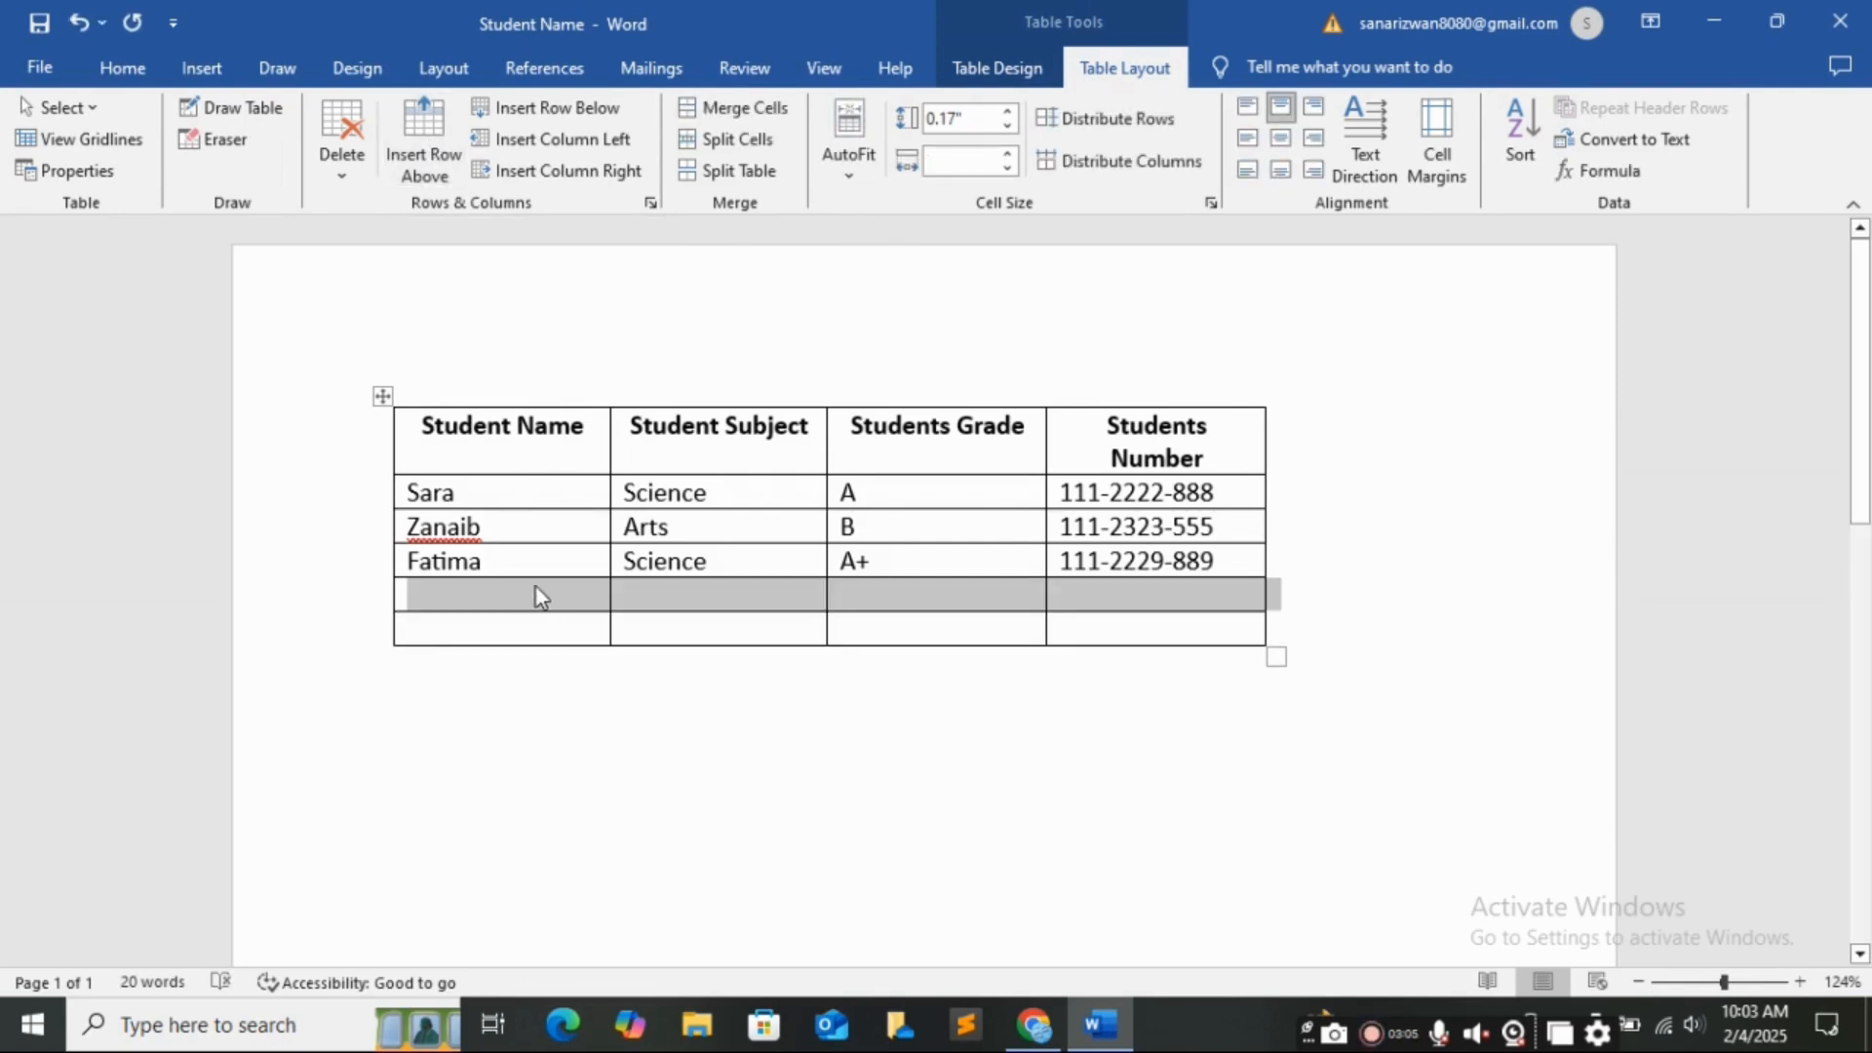
left_click(536, 486)
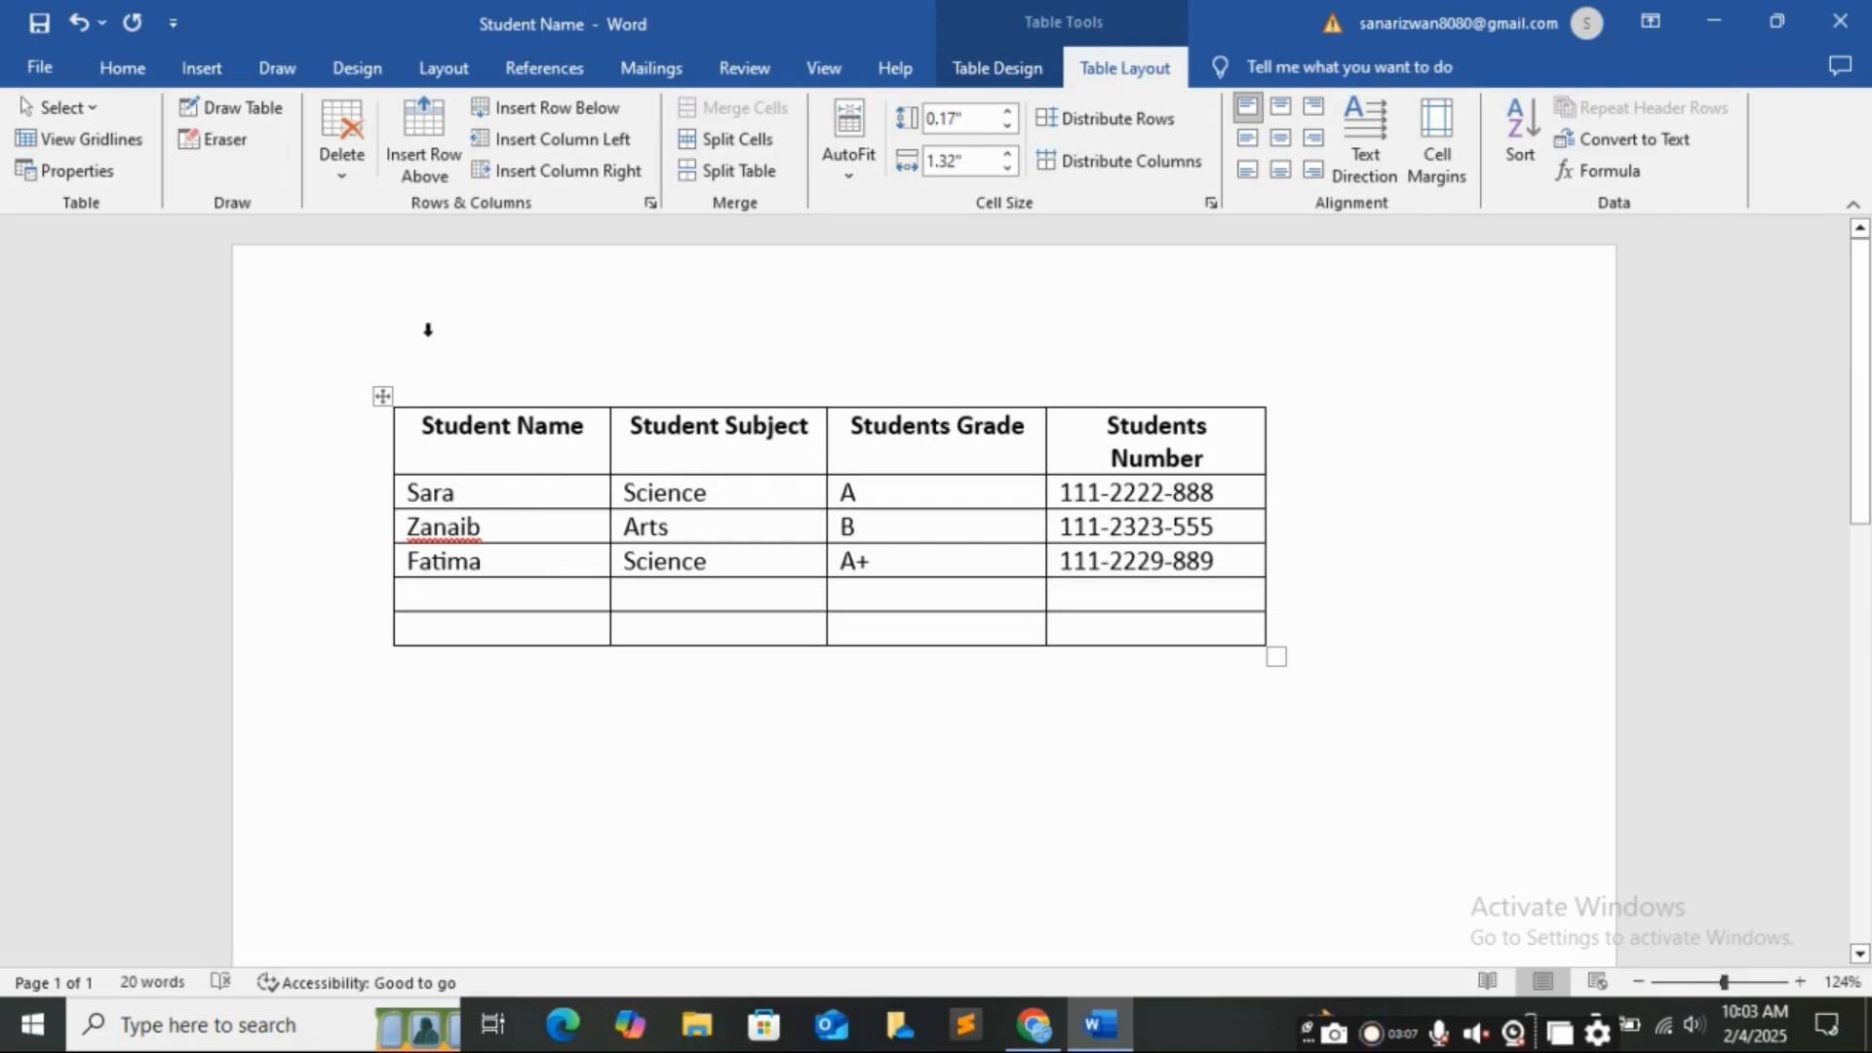
left_click(432, 185)
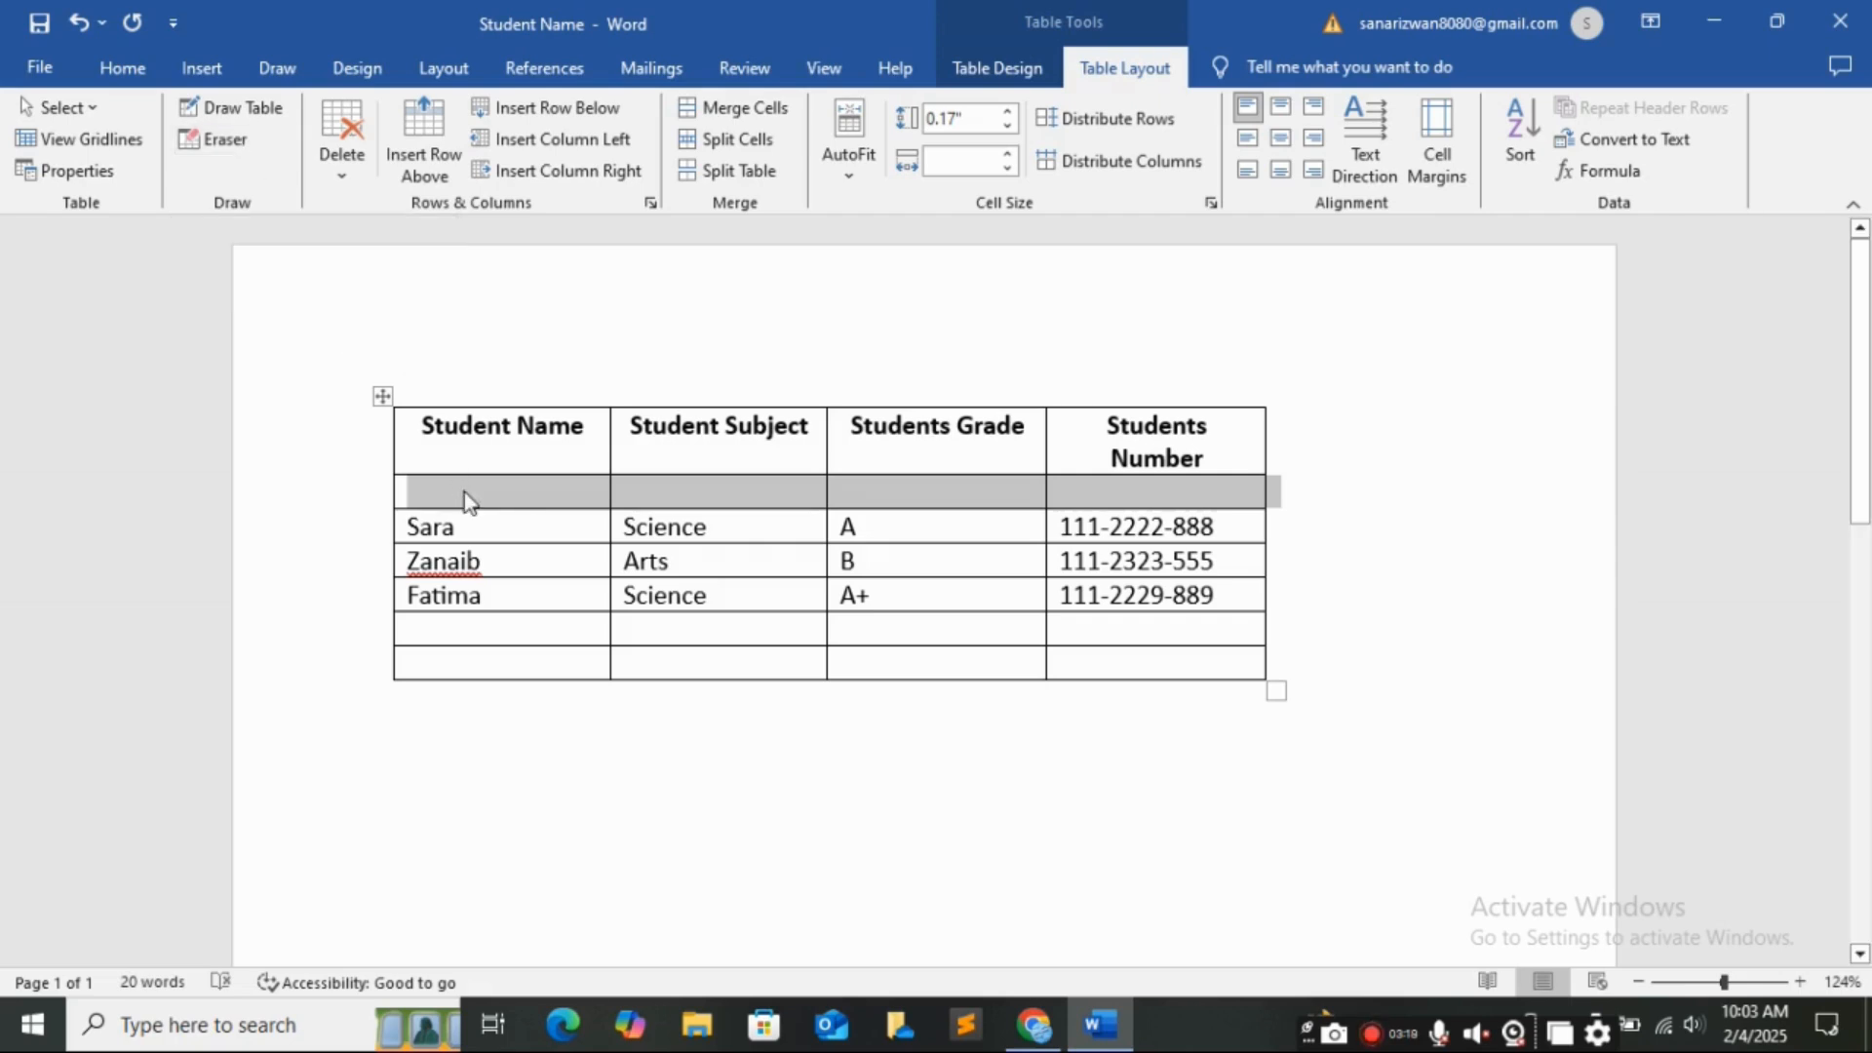
left_click(198, 143)
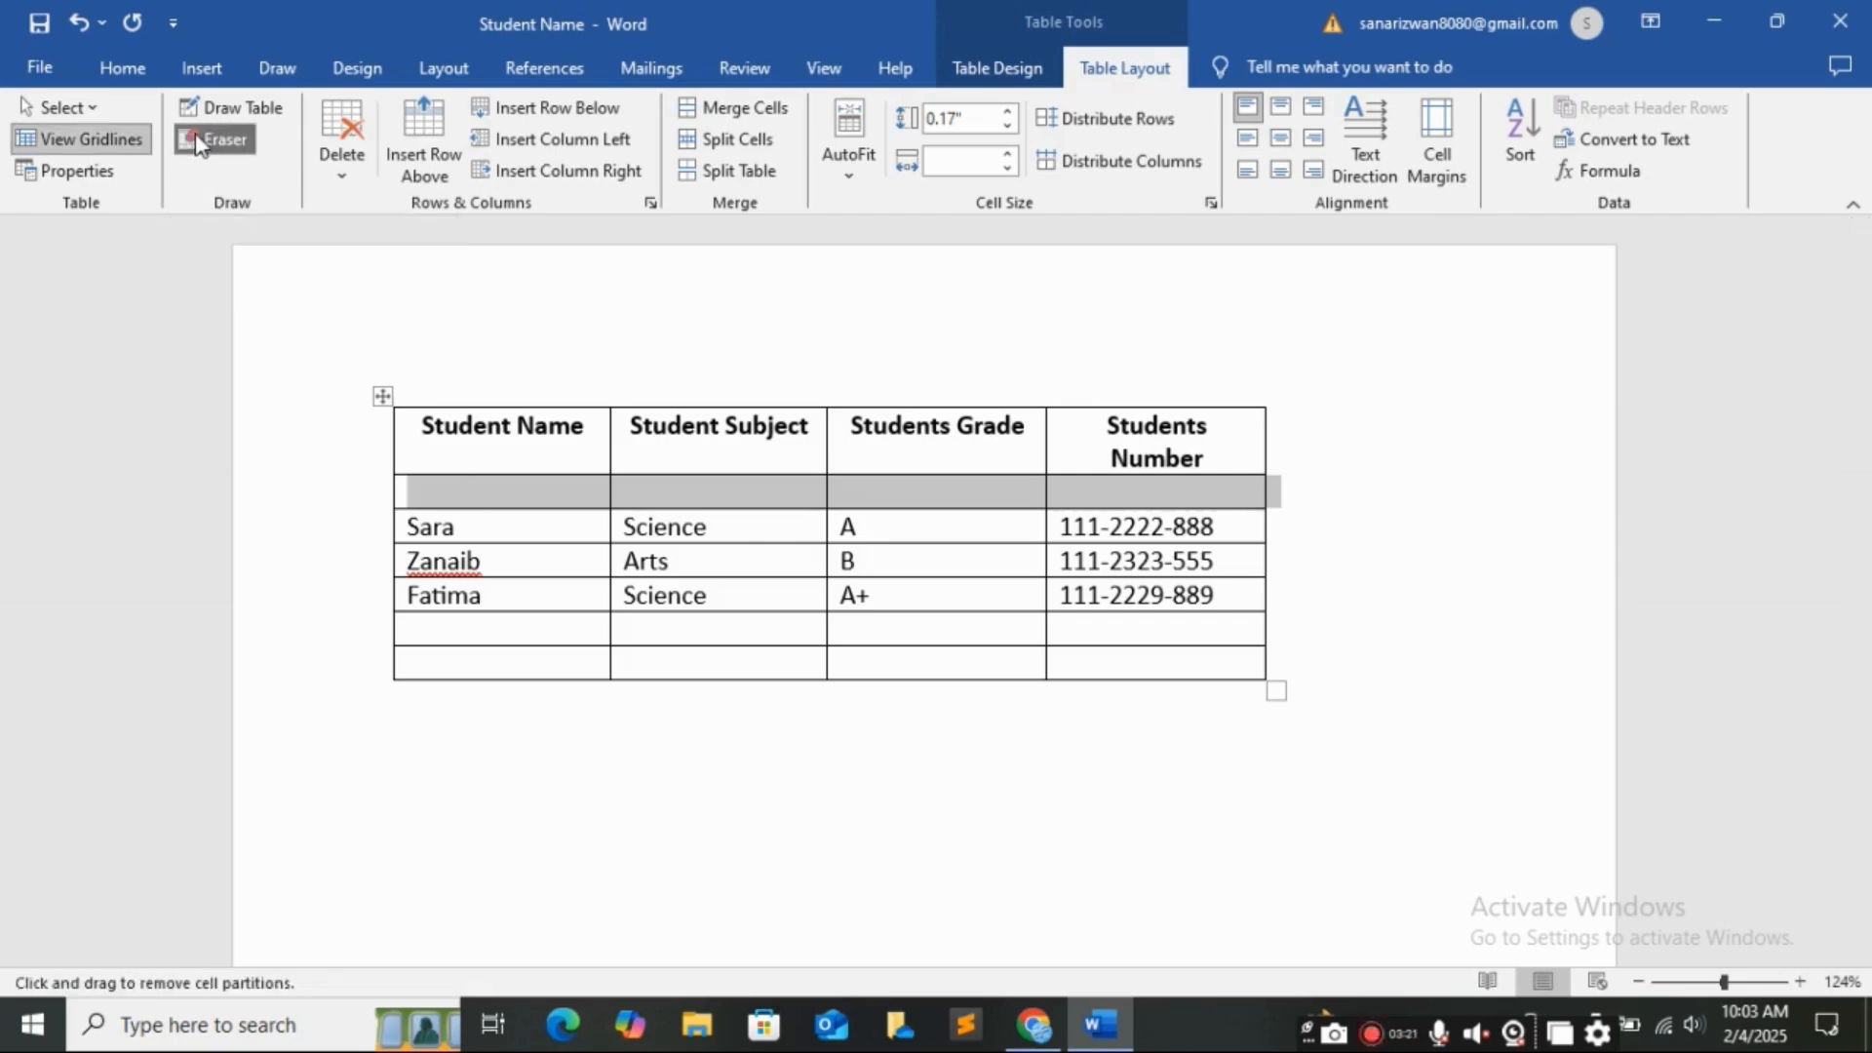
left_click(198, 143)
left_click(198, 142)
Toggle the table's View Gridlines option off and on, leaving it enabled.
left_click(127, 147)
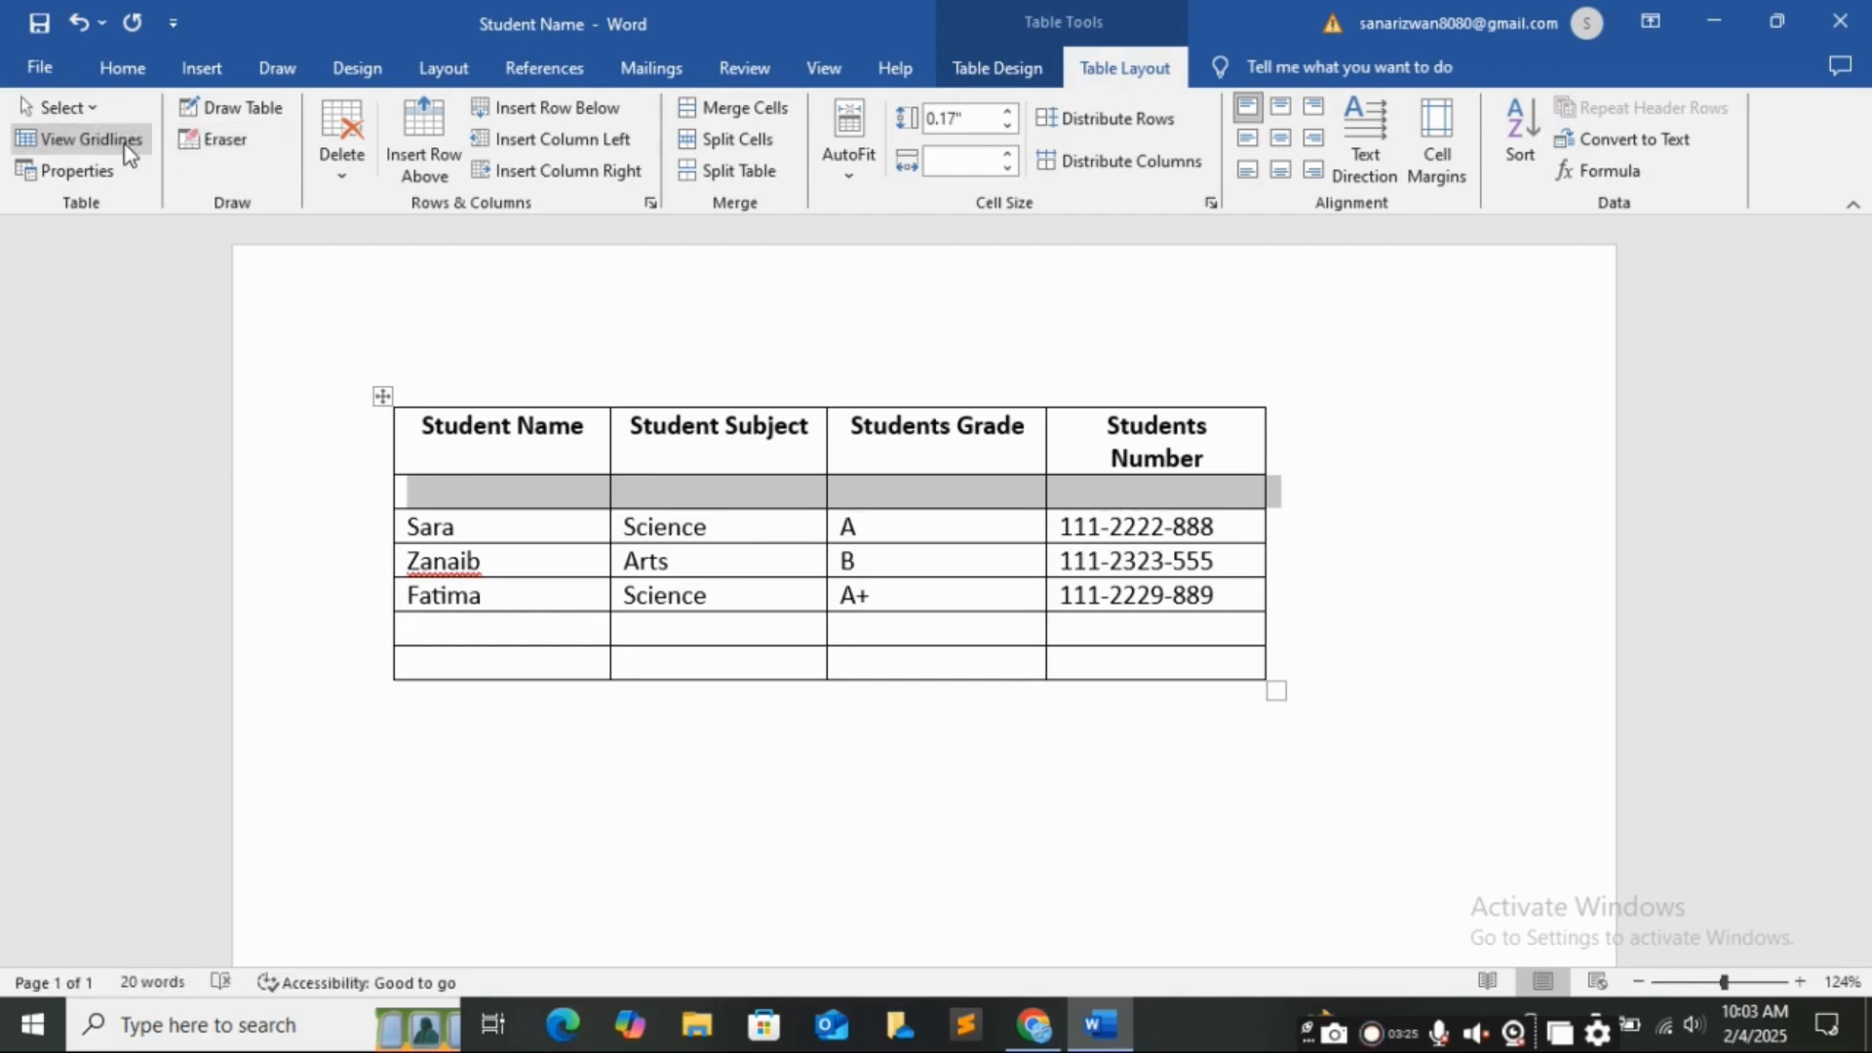
left_click(127, 146)
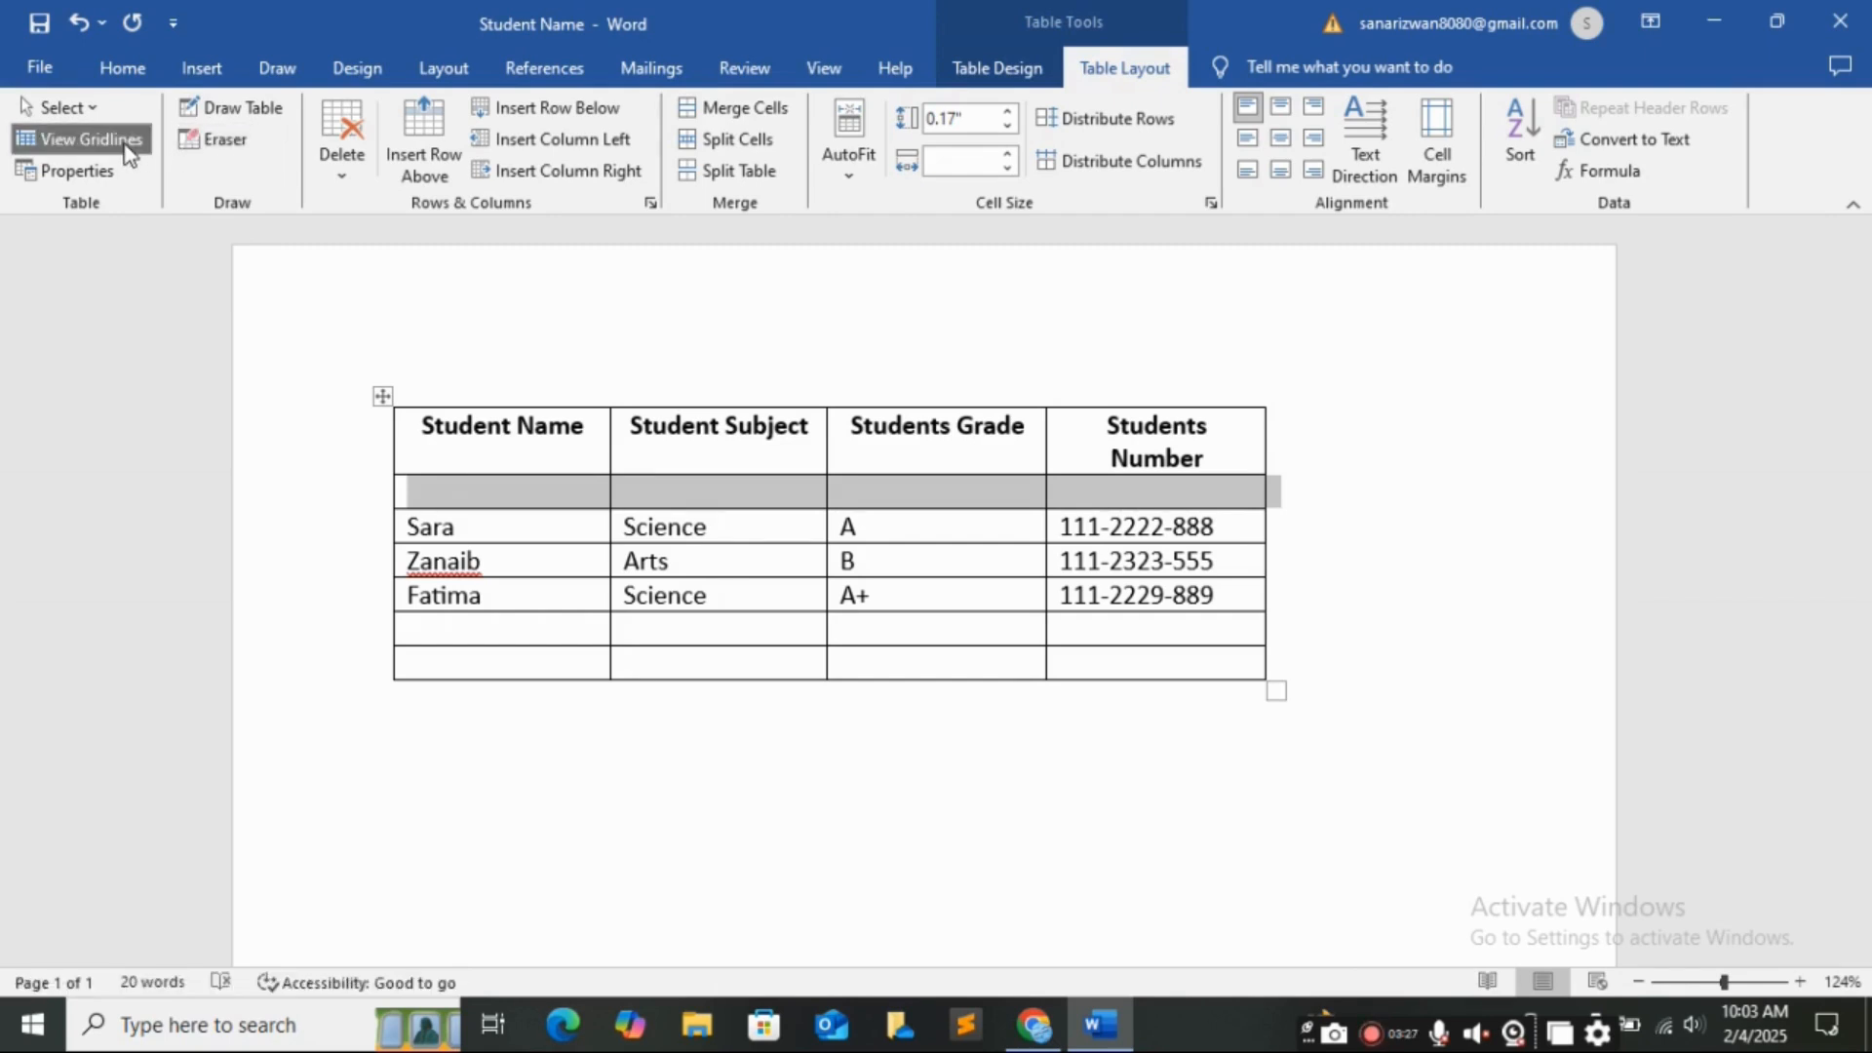
left_click(125, 145)
left_click(125, 144)
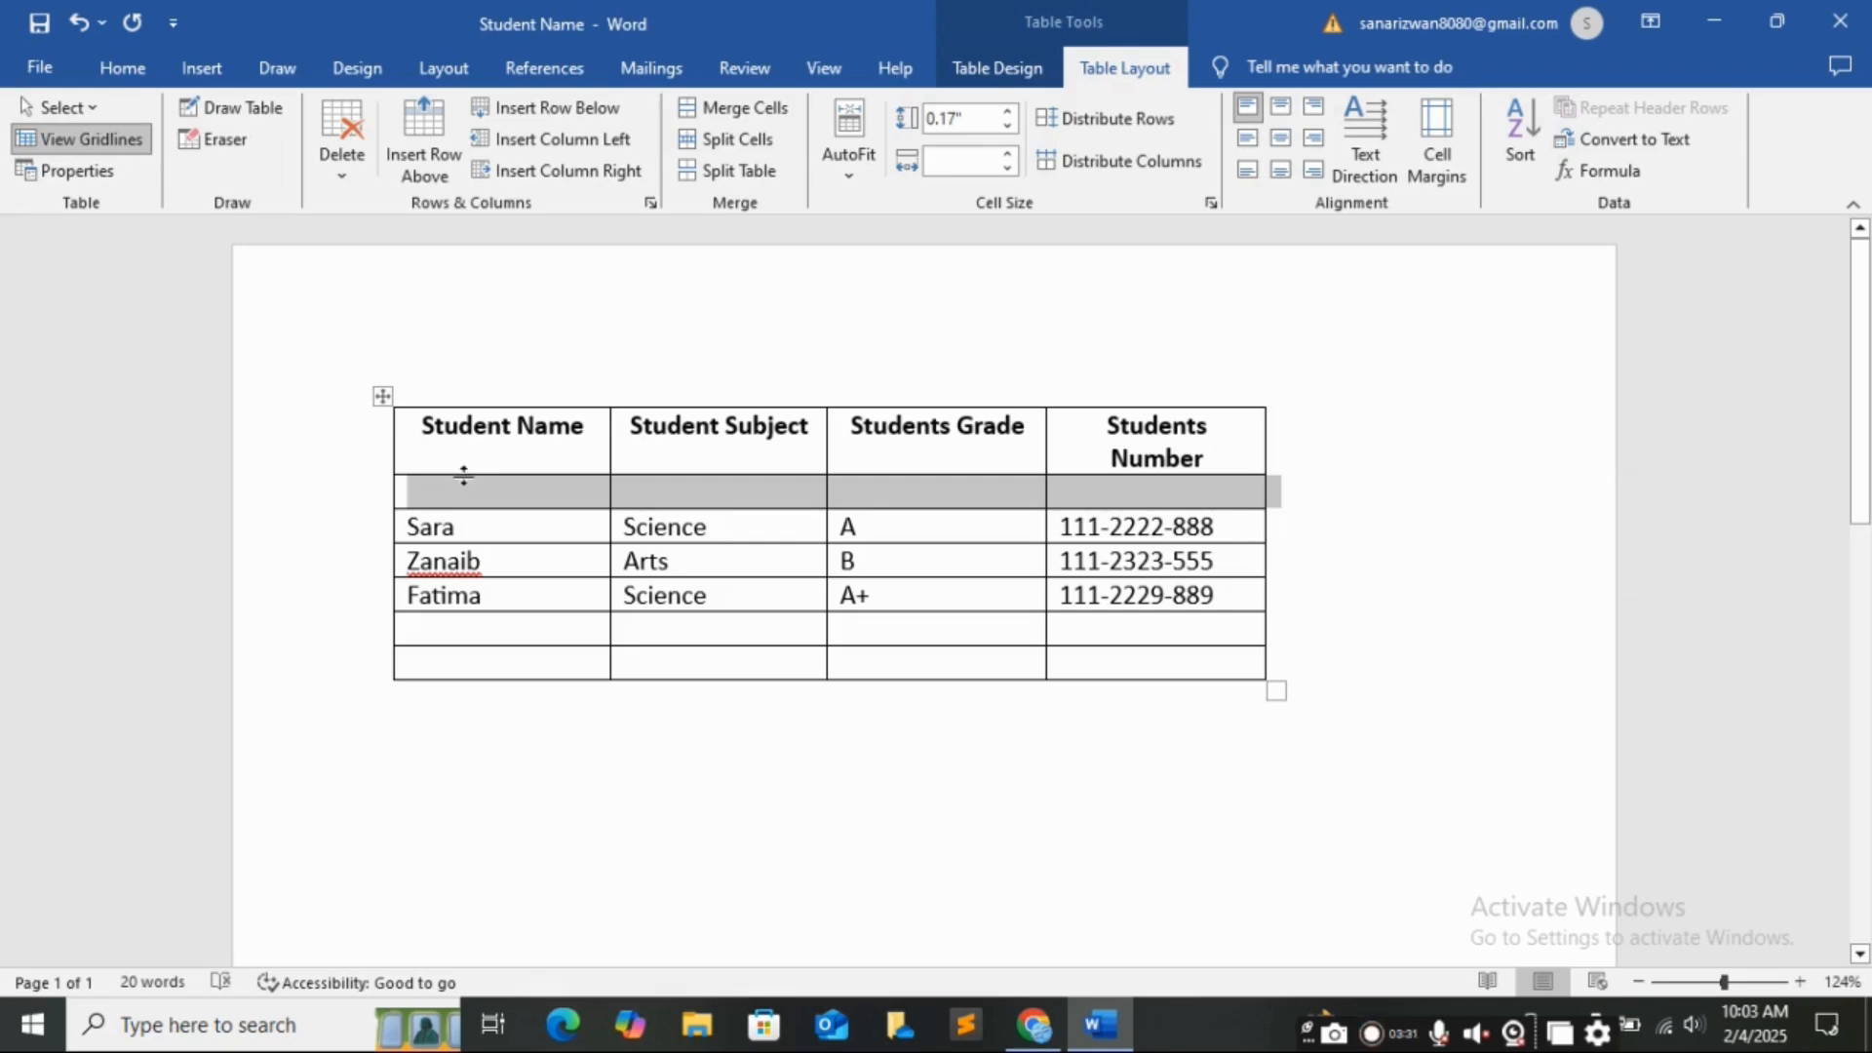
Set the table's alignment to Right in the Table Properties.
left_click(103, 170)
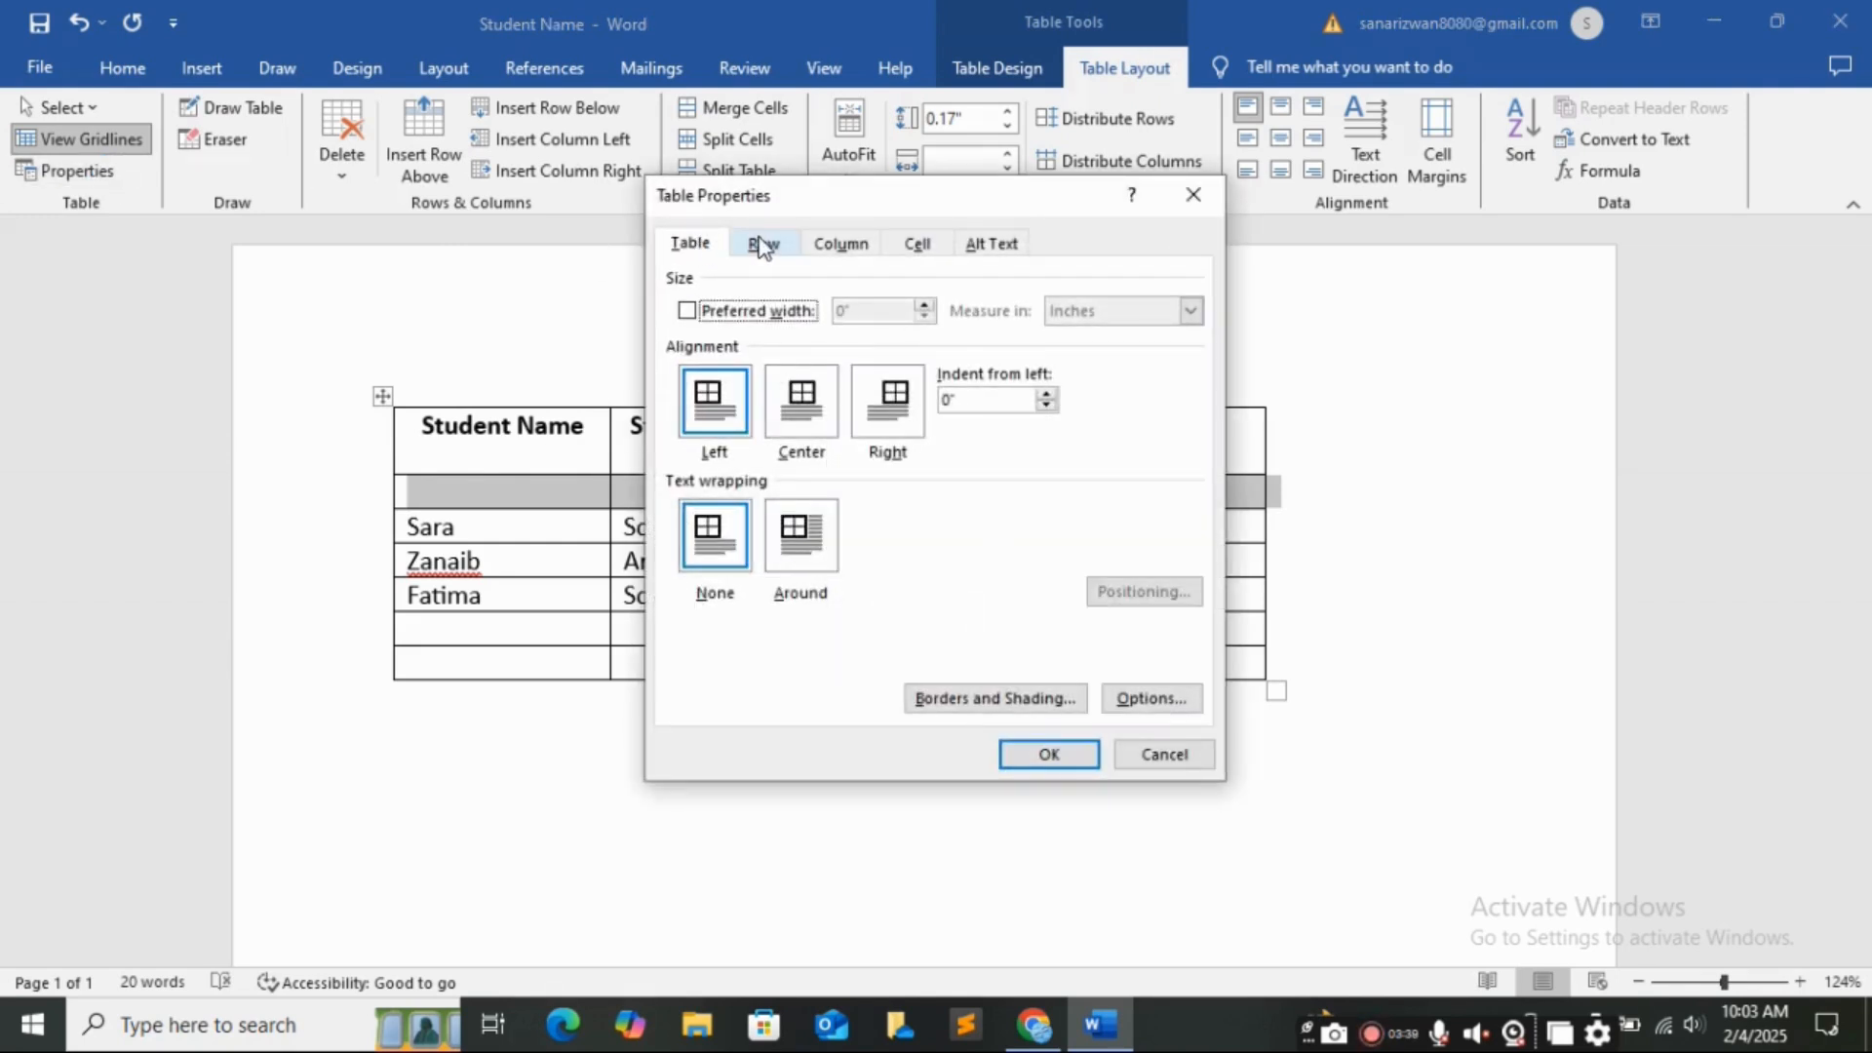
left_click(722, 405)
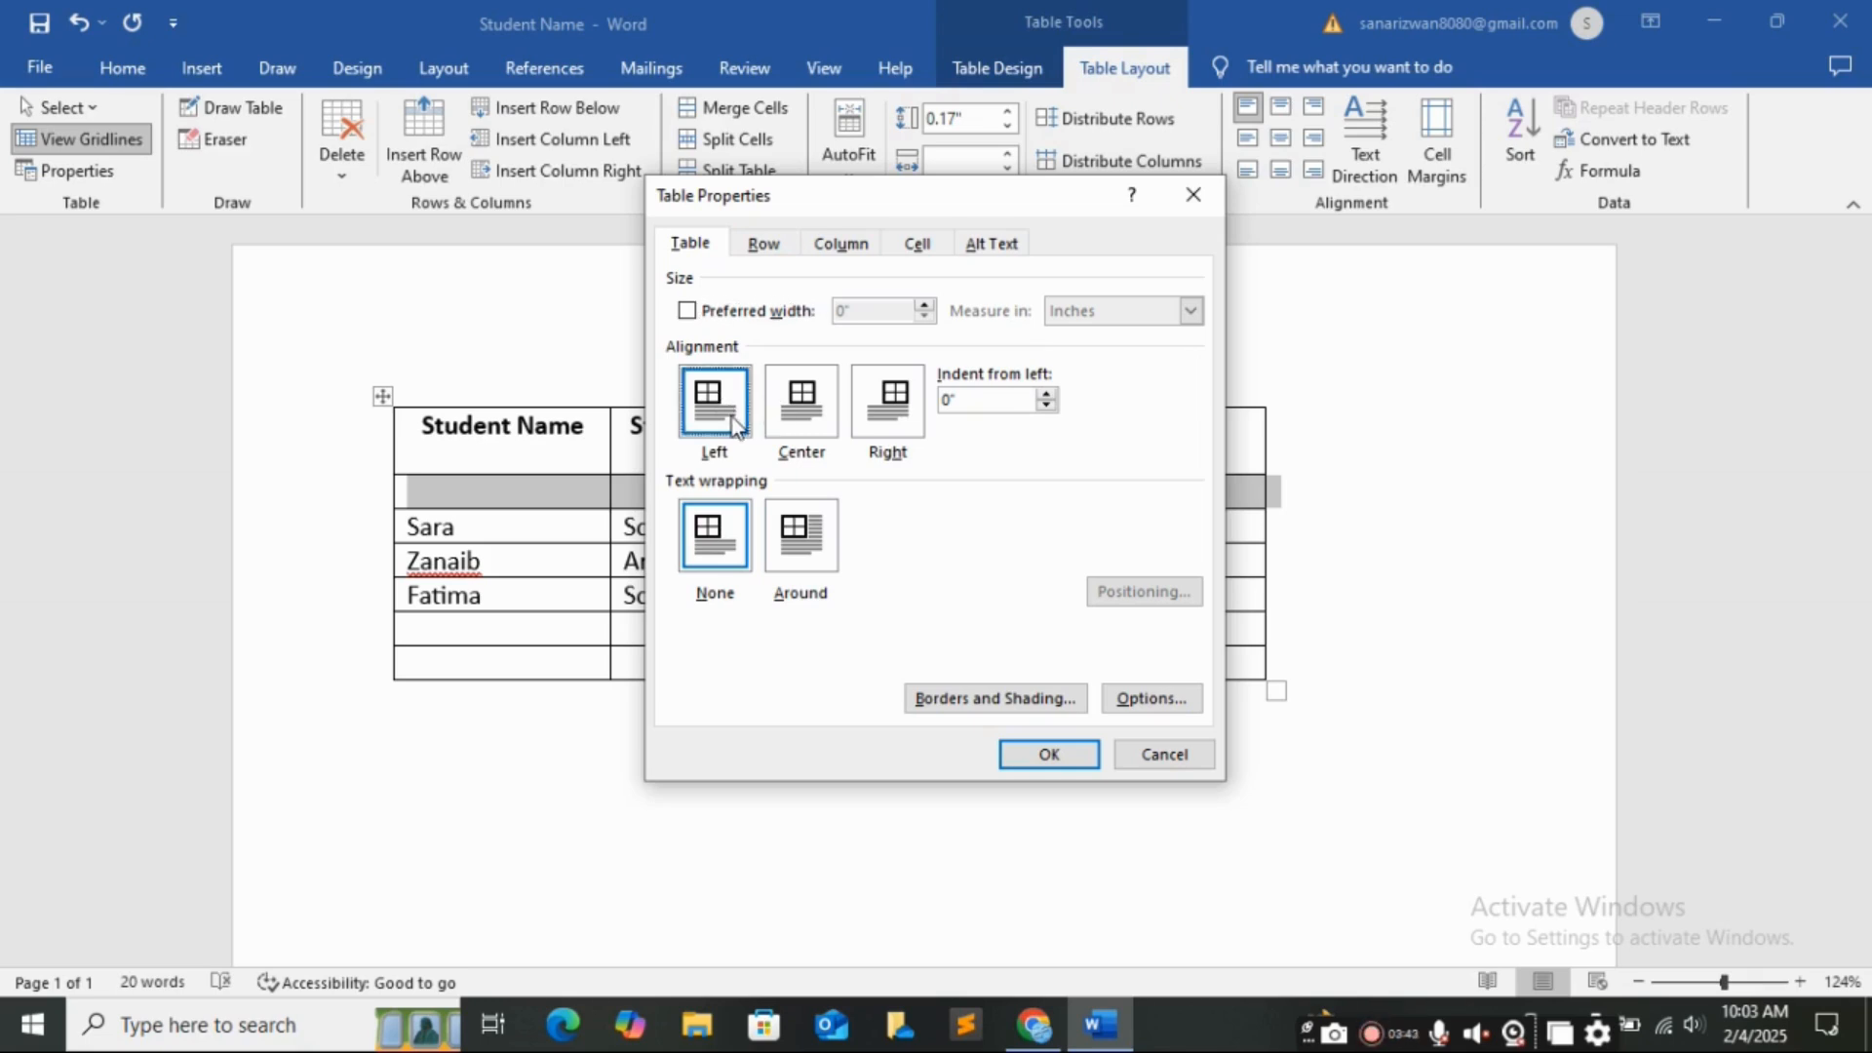
left_click(781, 426)
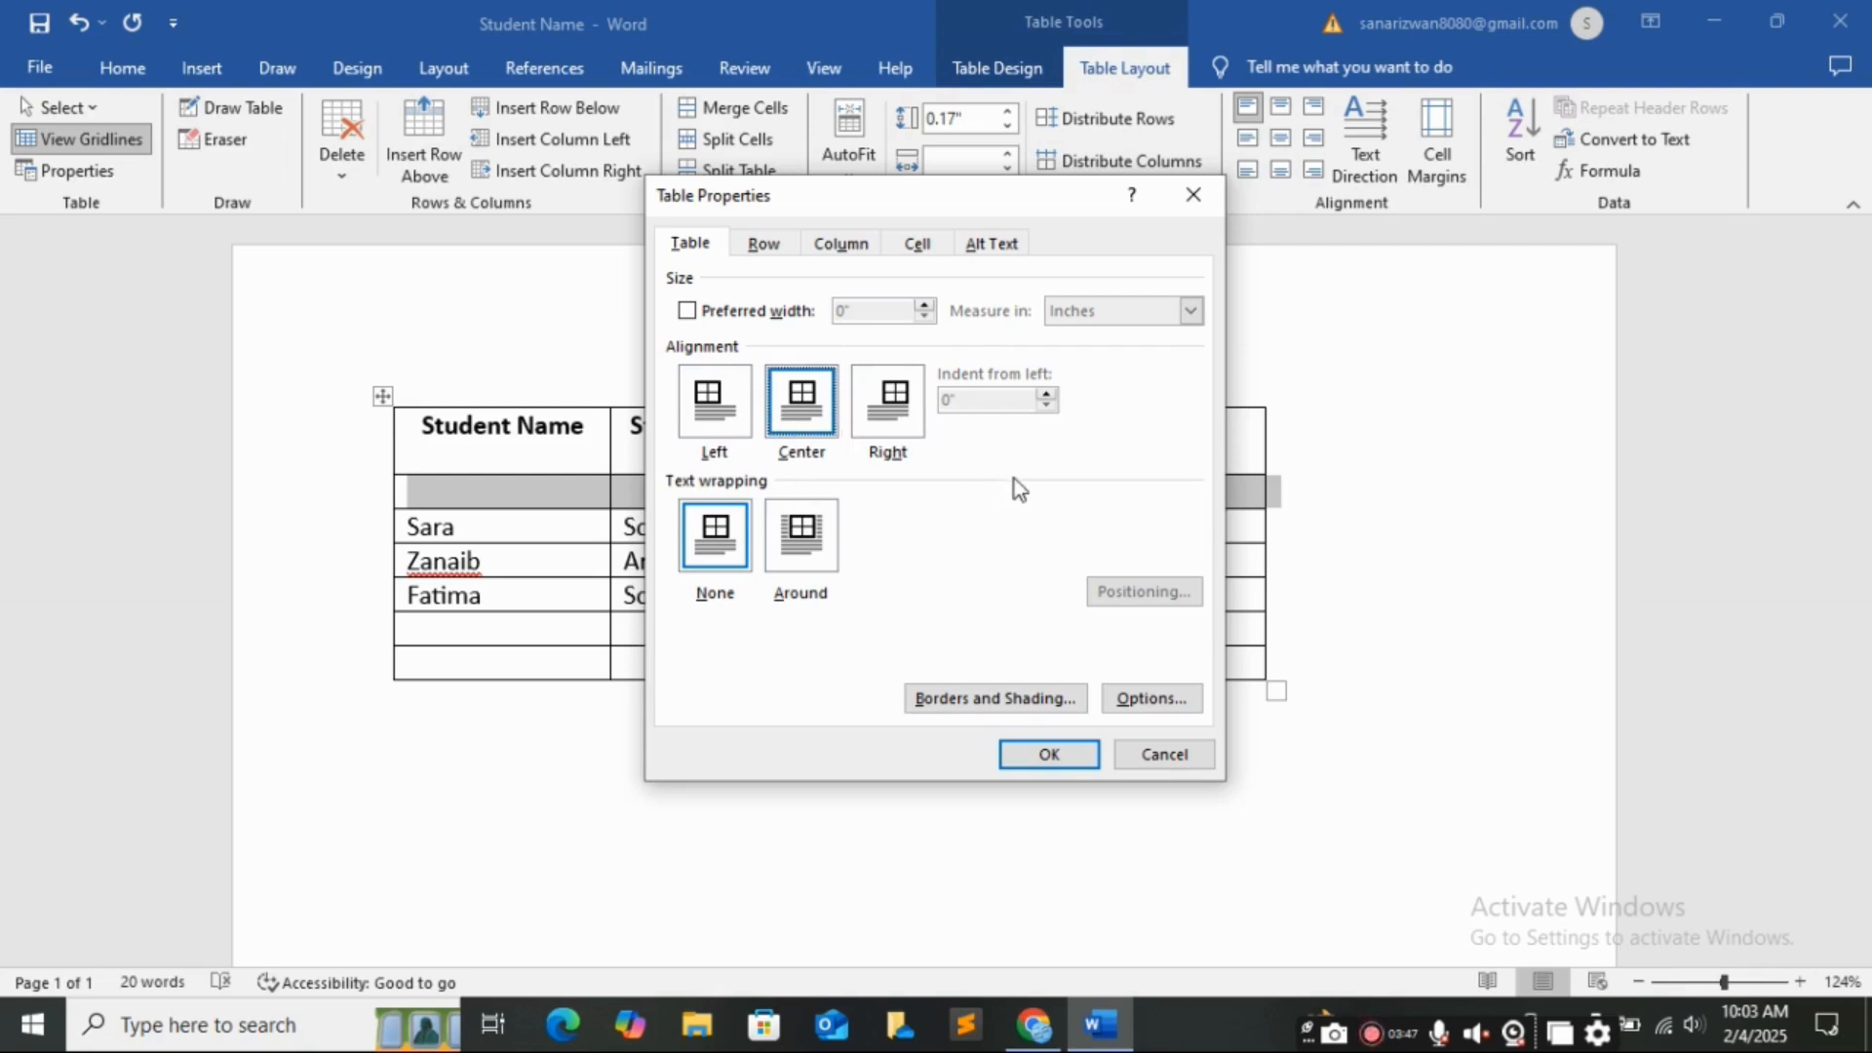
left_click(876, 417)
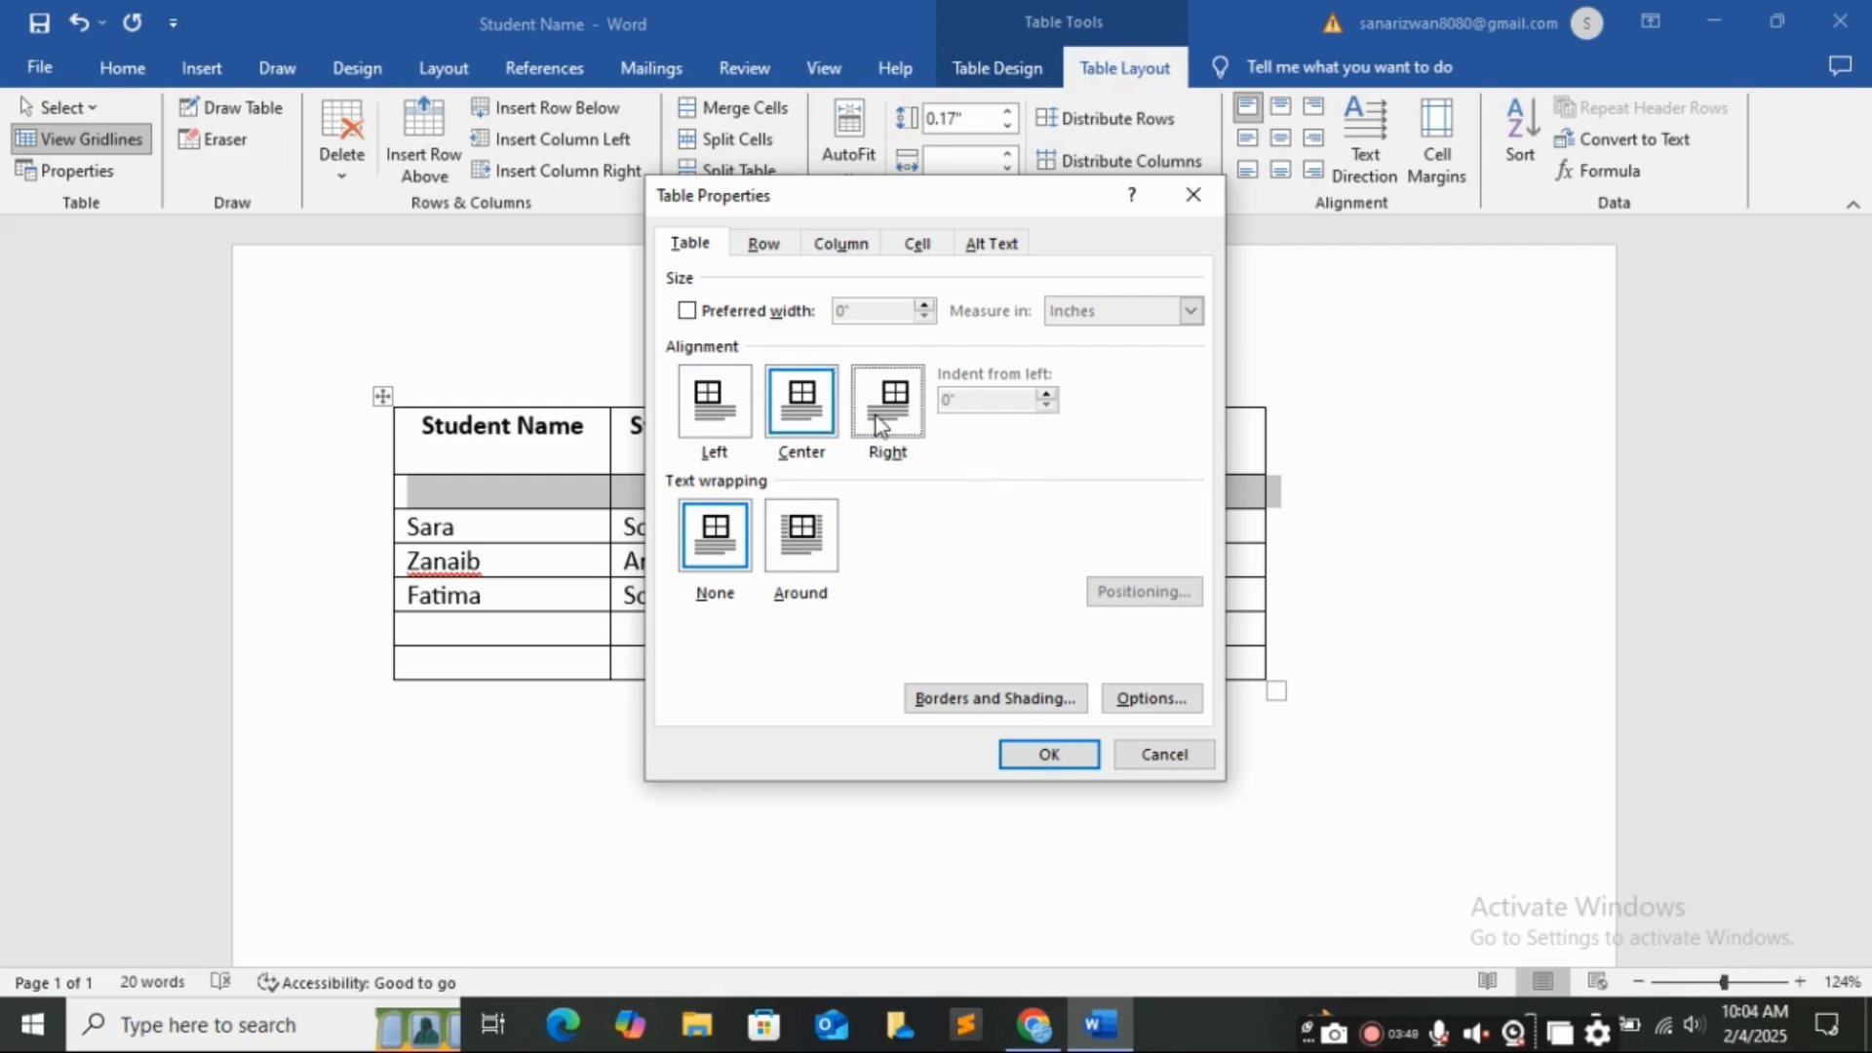
left_click(1047, 754)
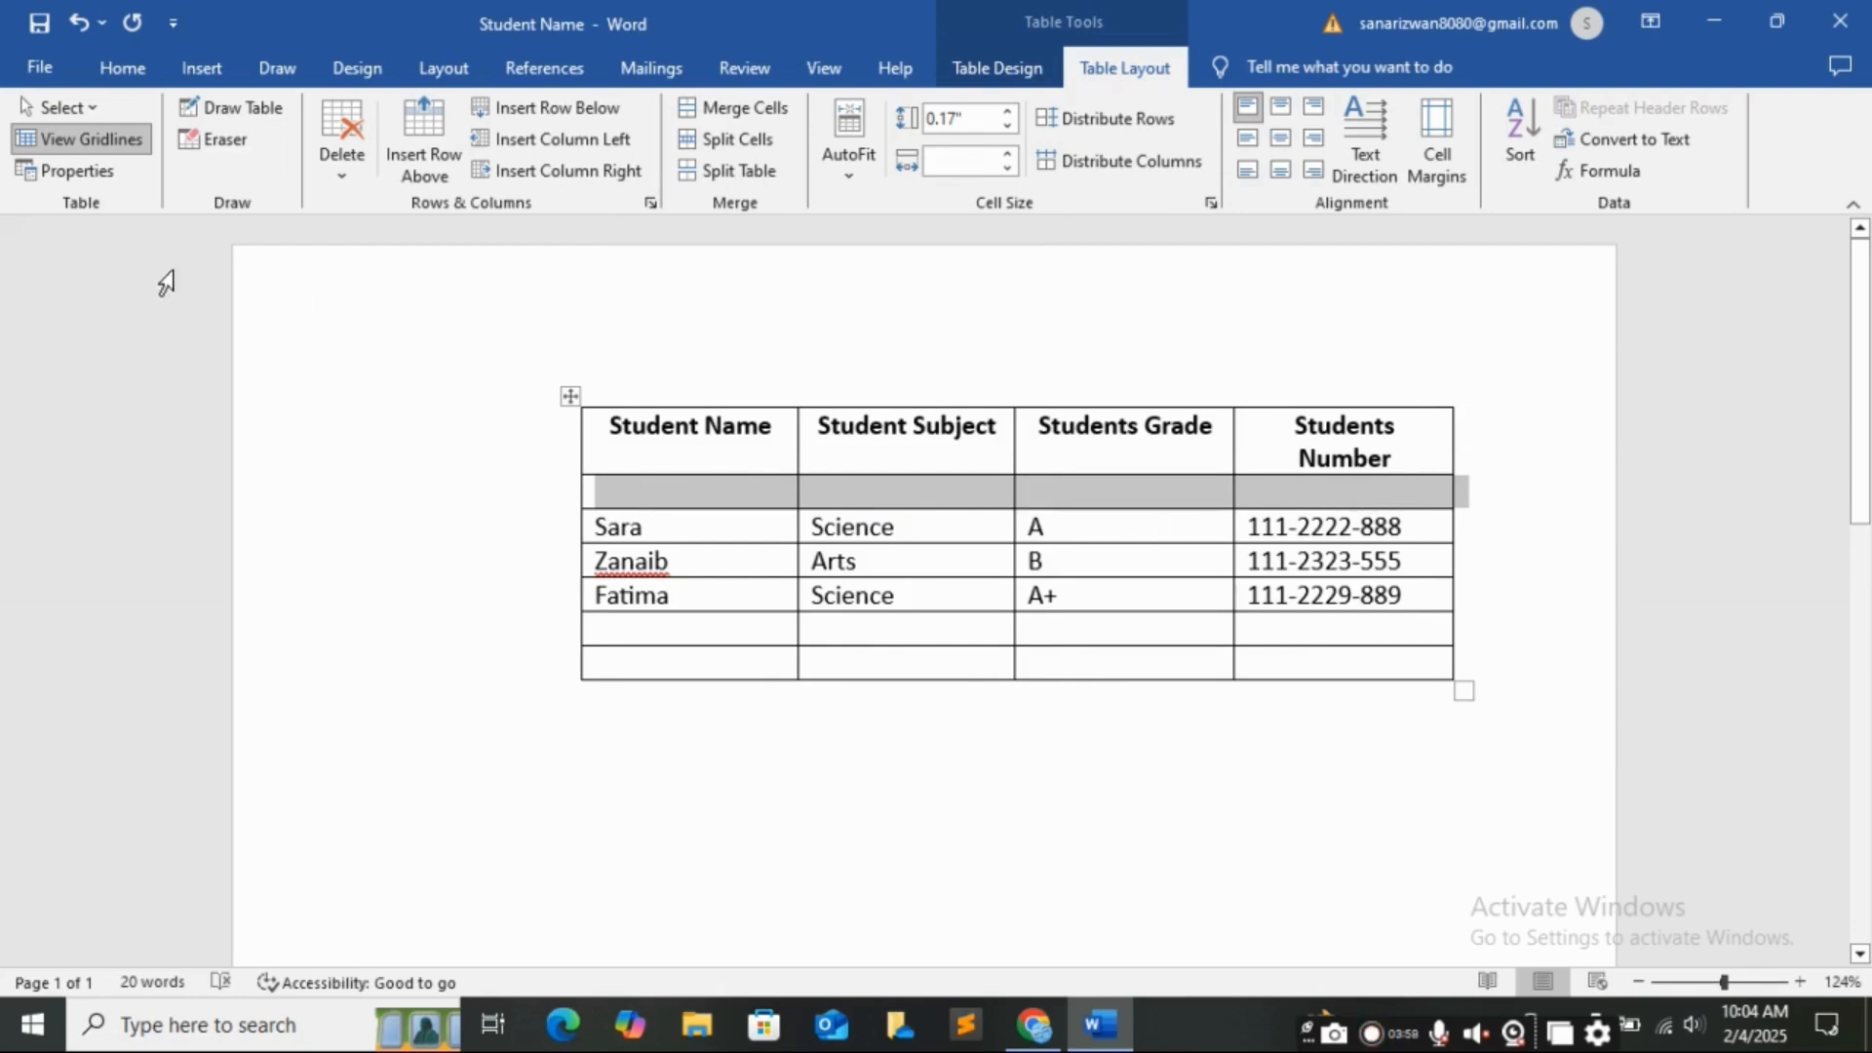
Set the table's alignment to Center and its text wrapping to Around in the Table Properties.
left_click(110, 182)
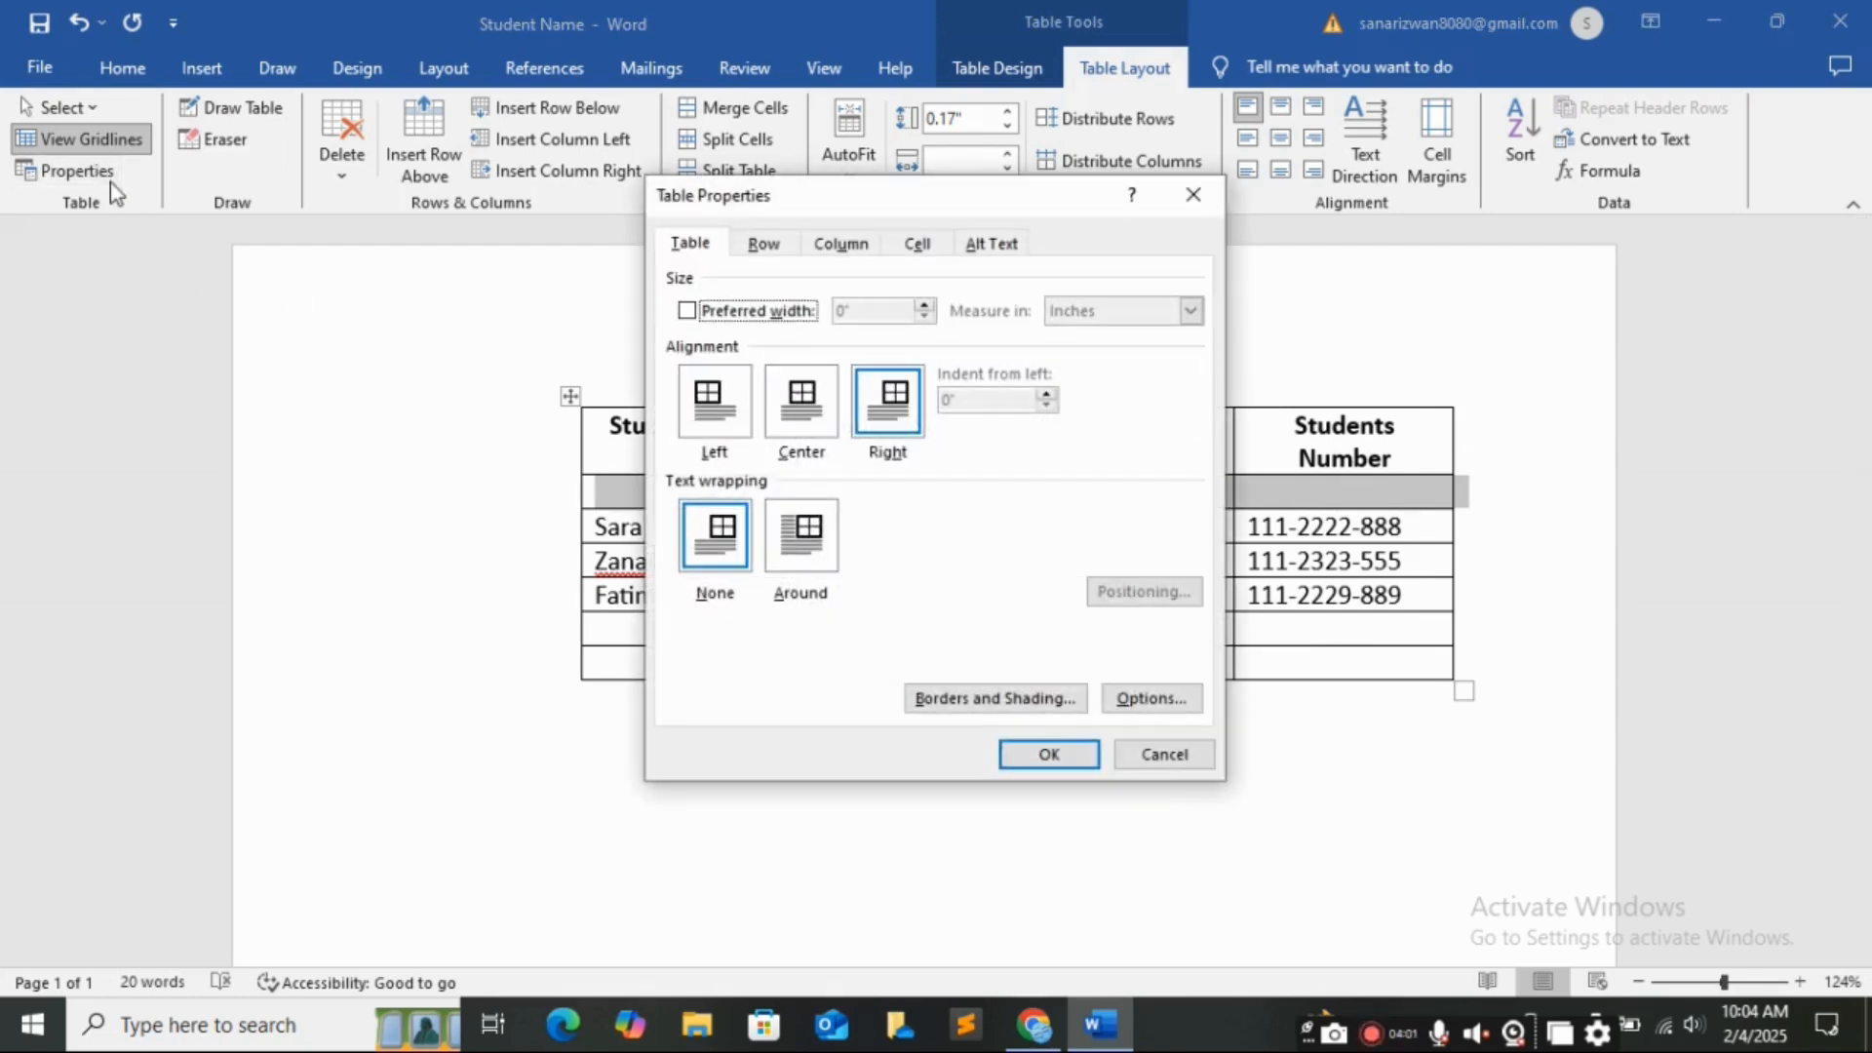
left_click(789, 413)
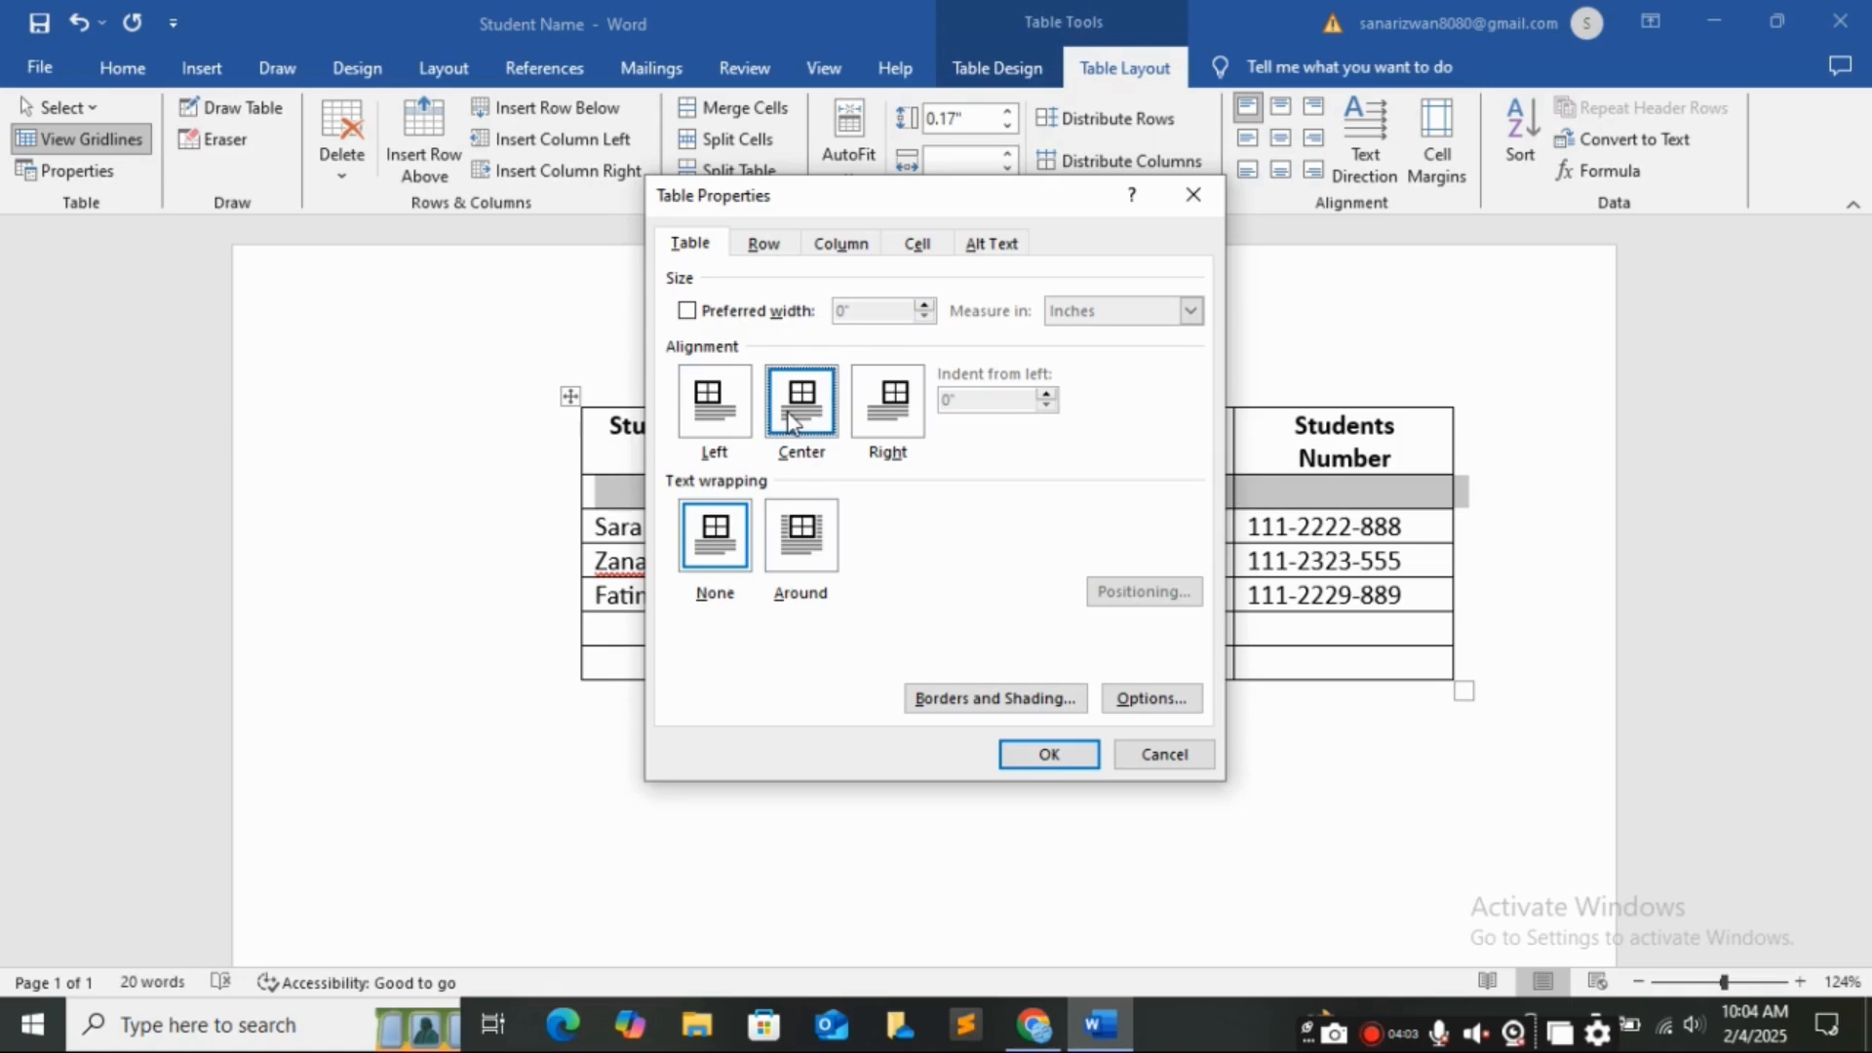
left_click(787, 560)
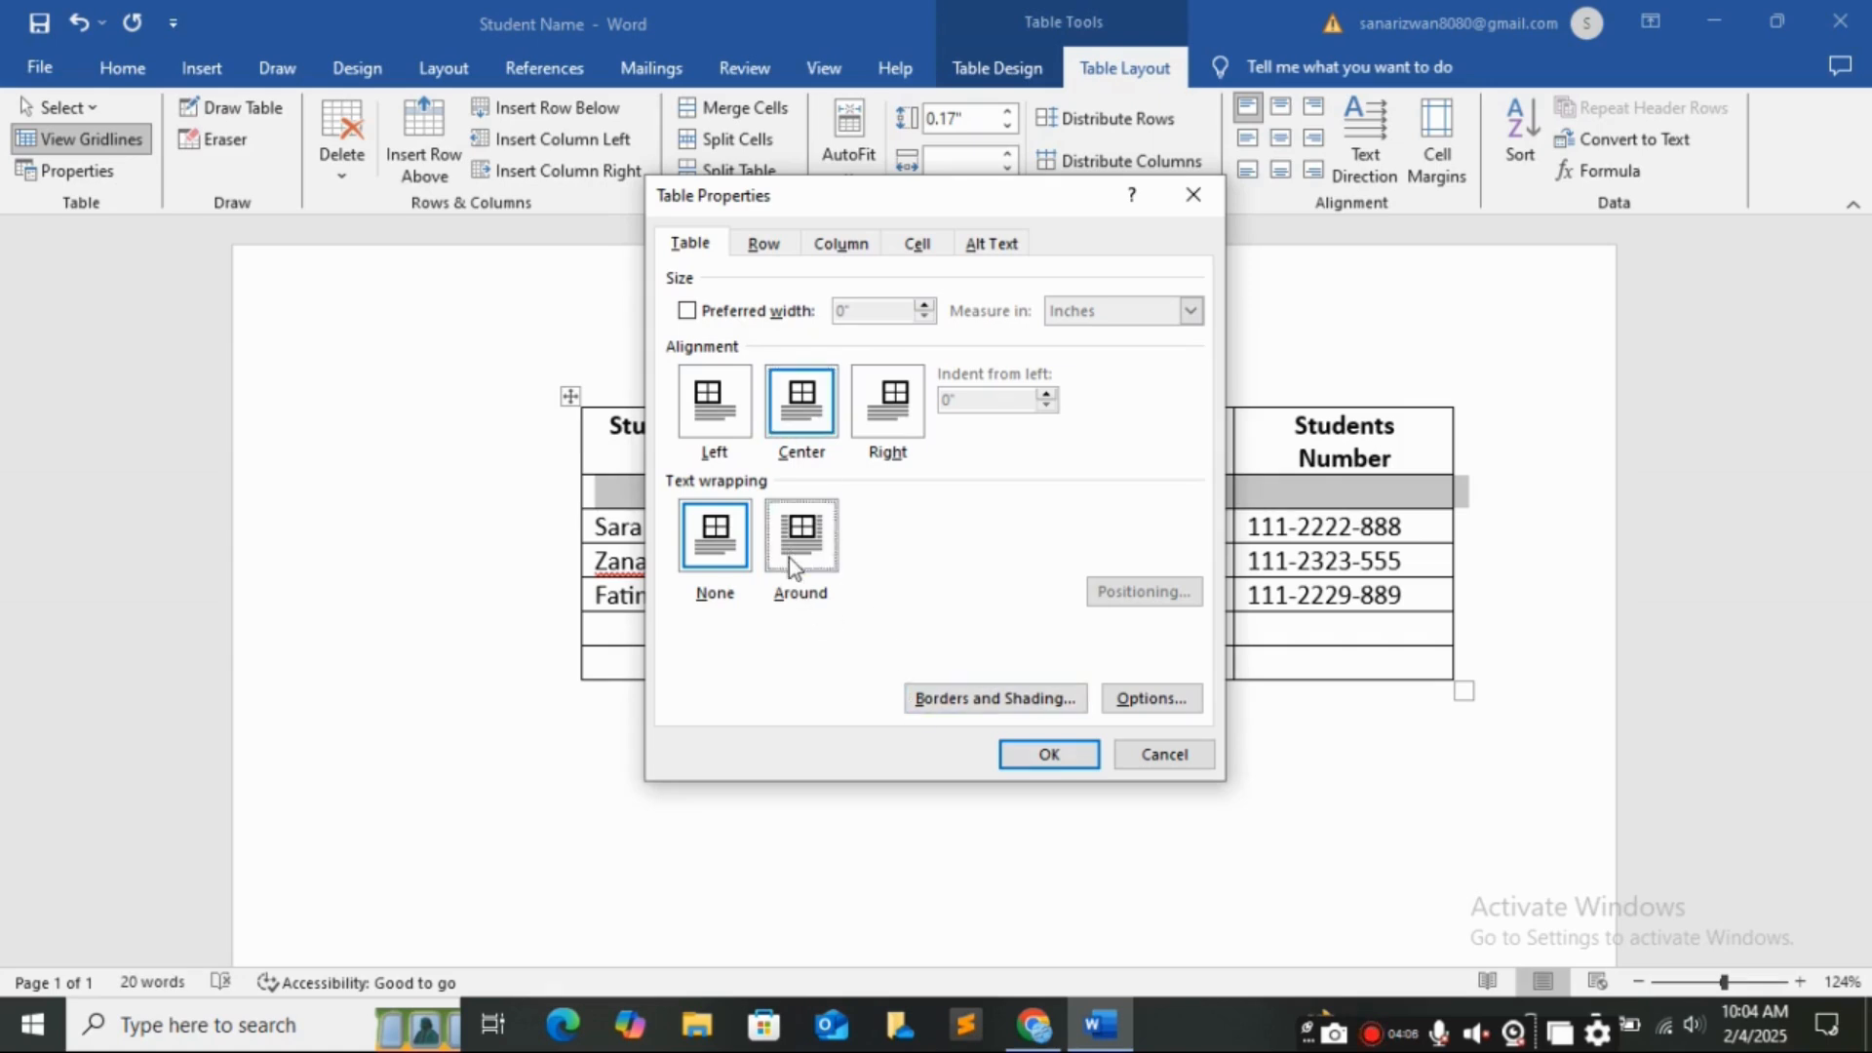
left_click(1028, 755)
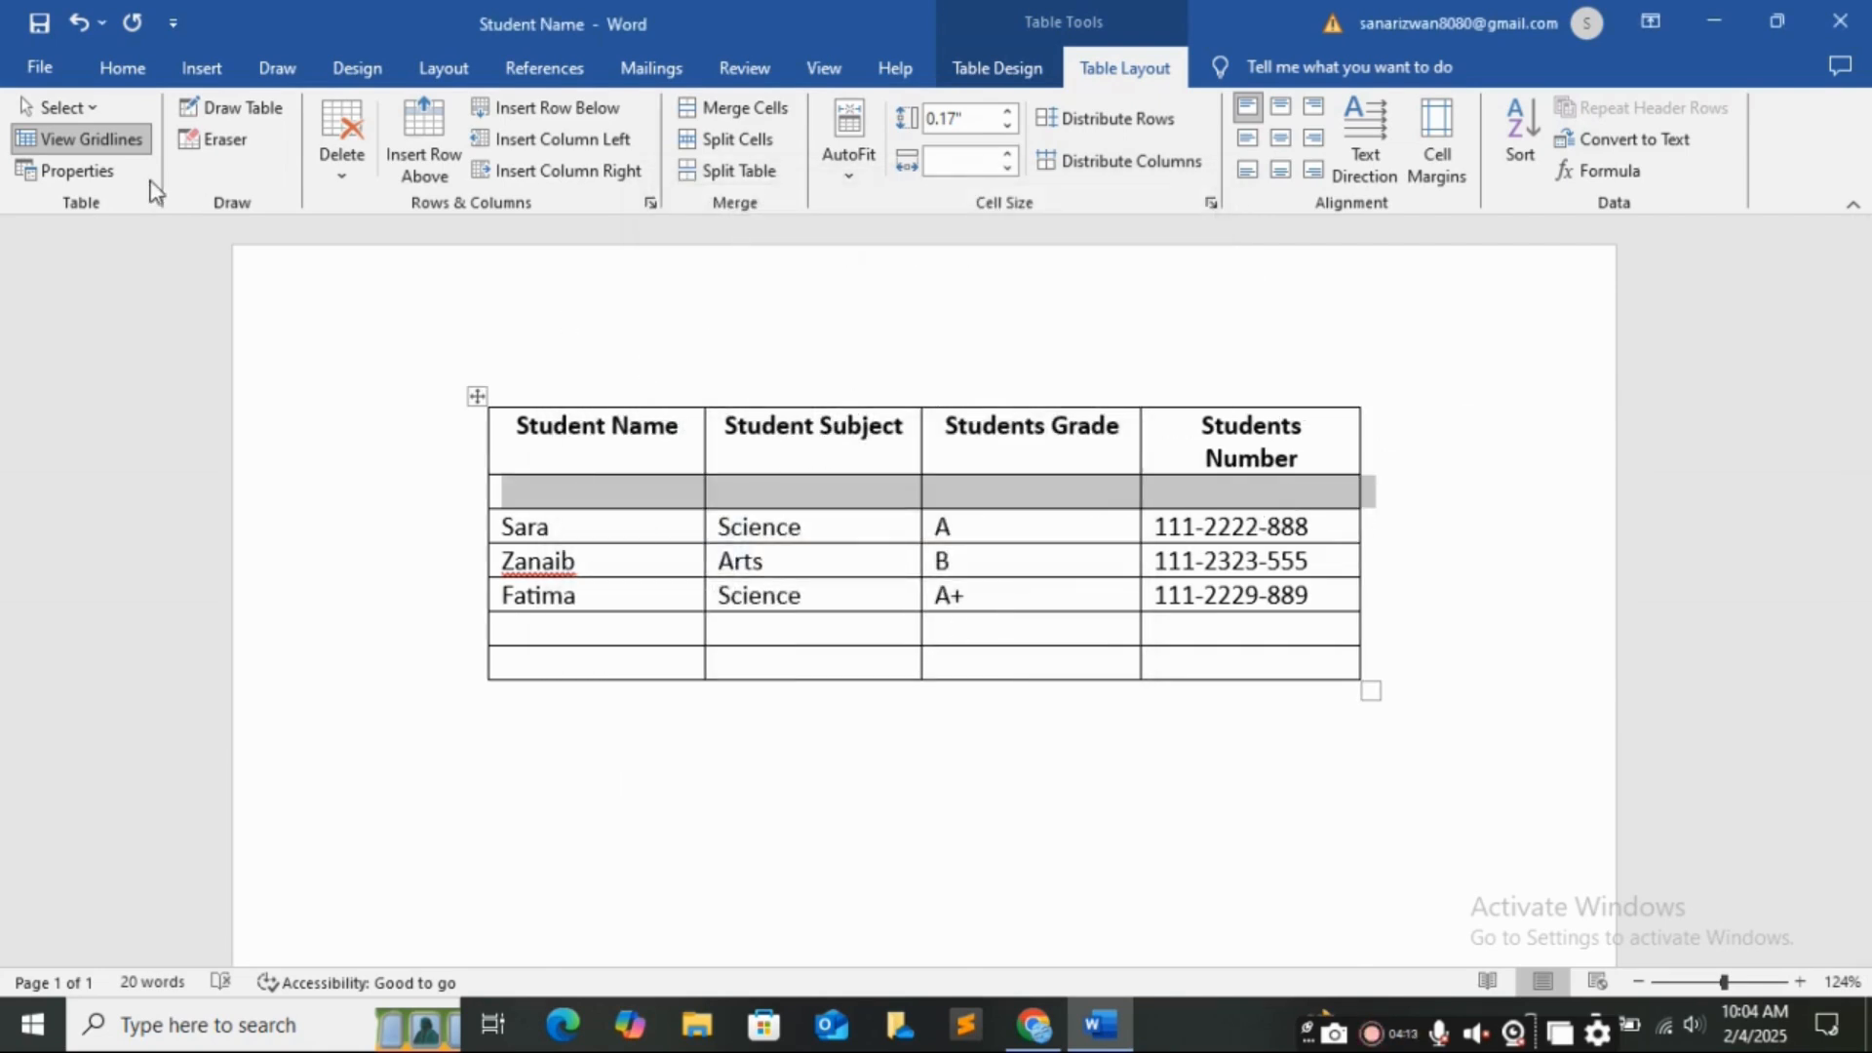
Review the Row, Column, Cell and Alt Text settings in the Table Properties, ending on the Table settings.
left_click(66, 170)
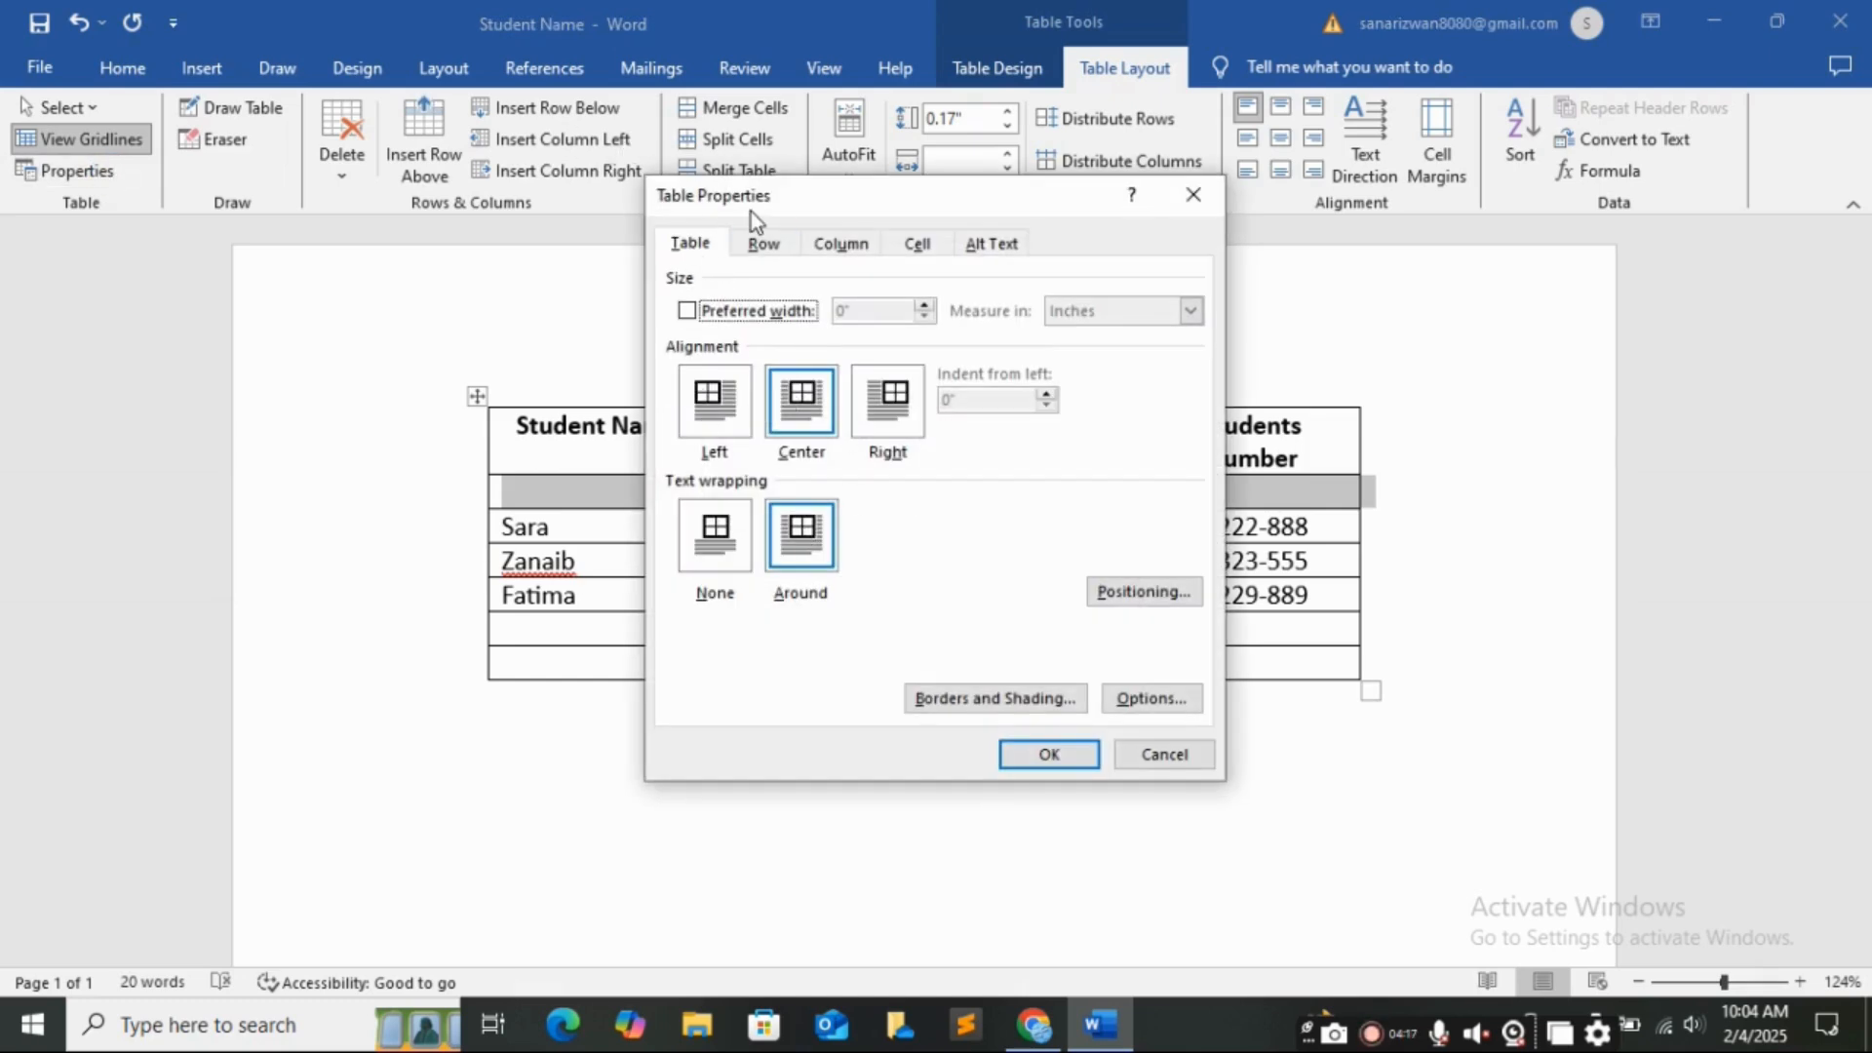
left_click(763, 248)
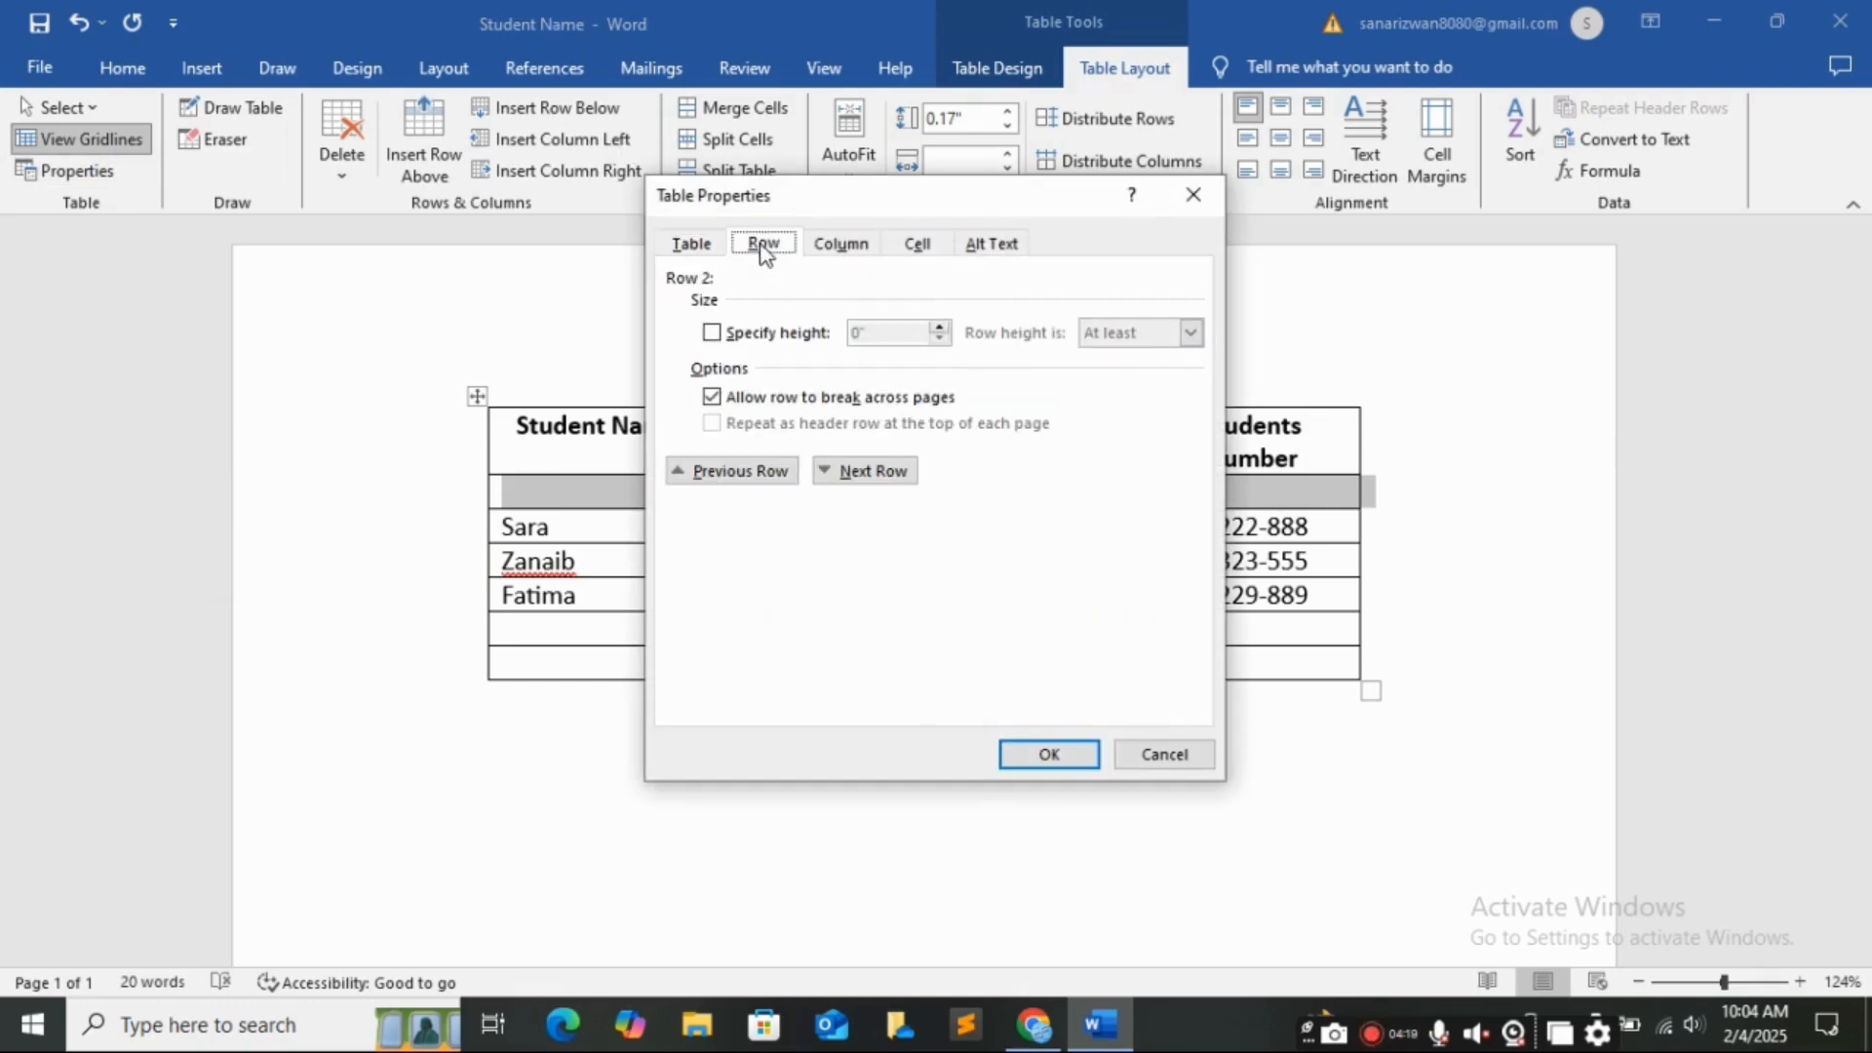
left_click(837, 244)
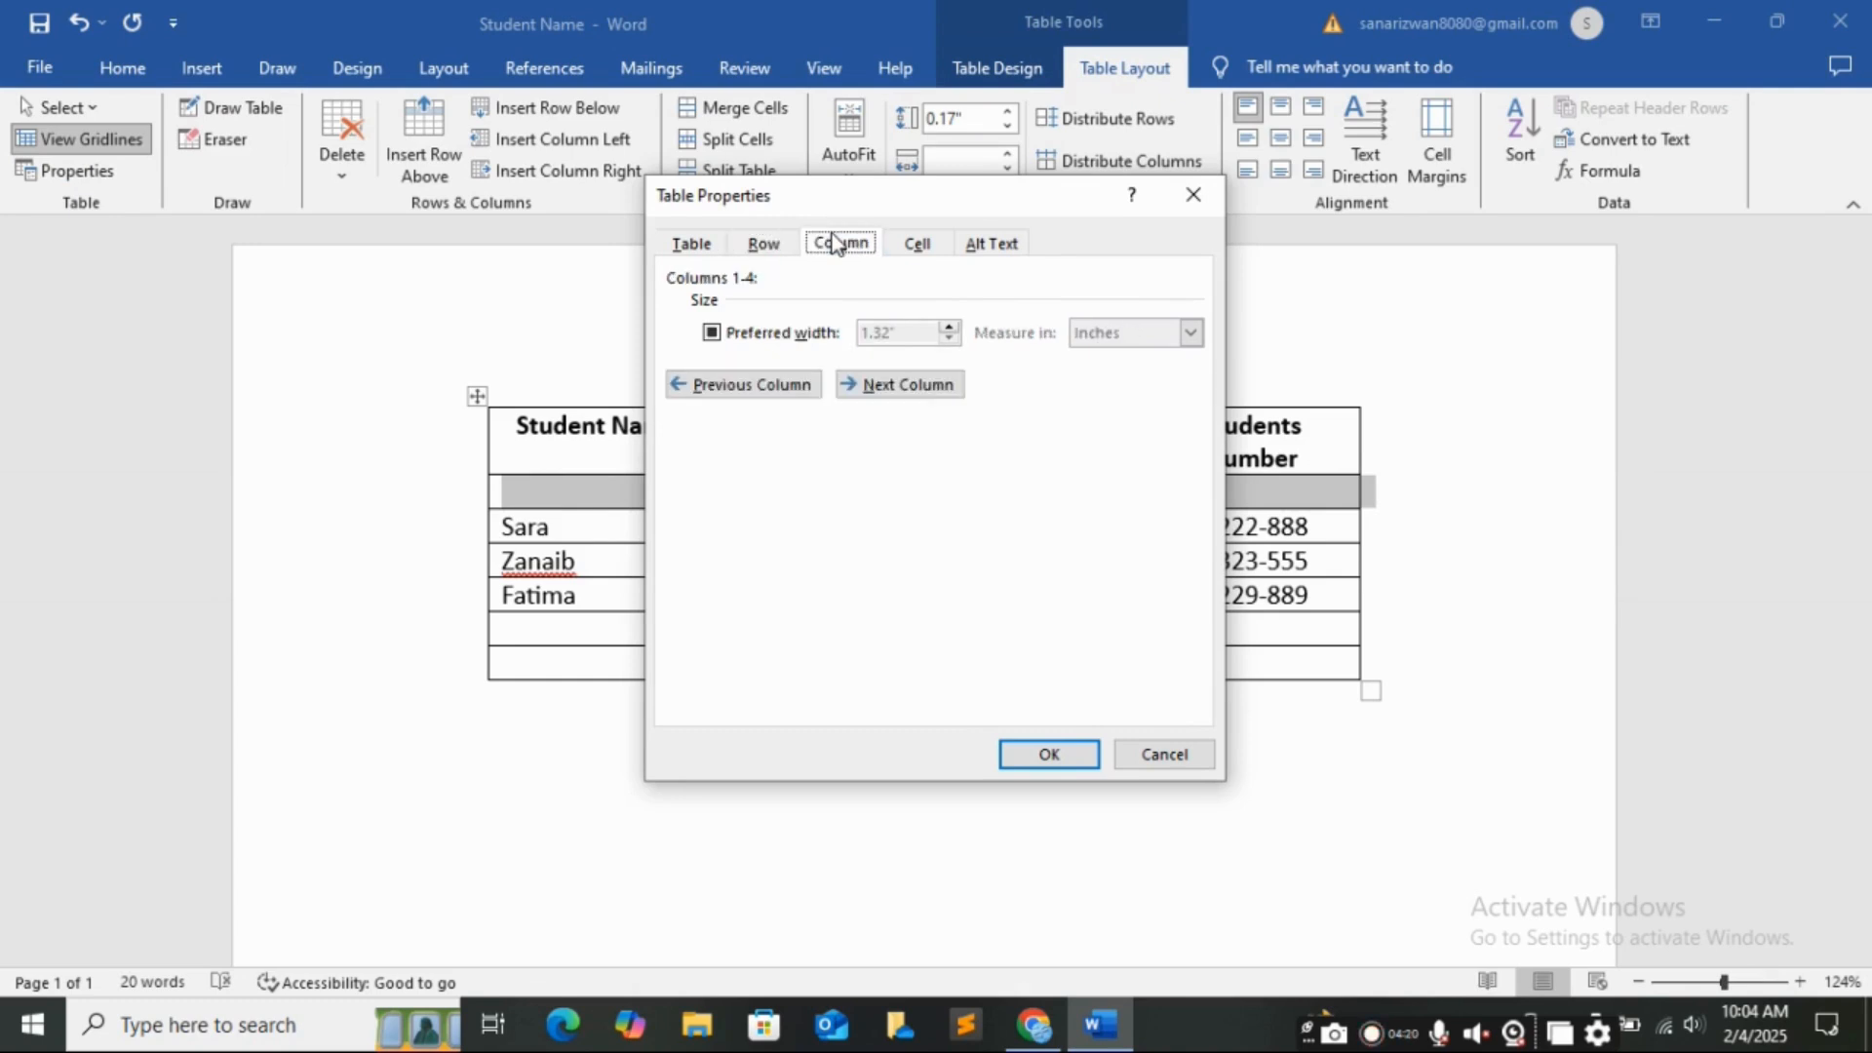
left_click(905, 244)
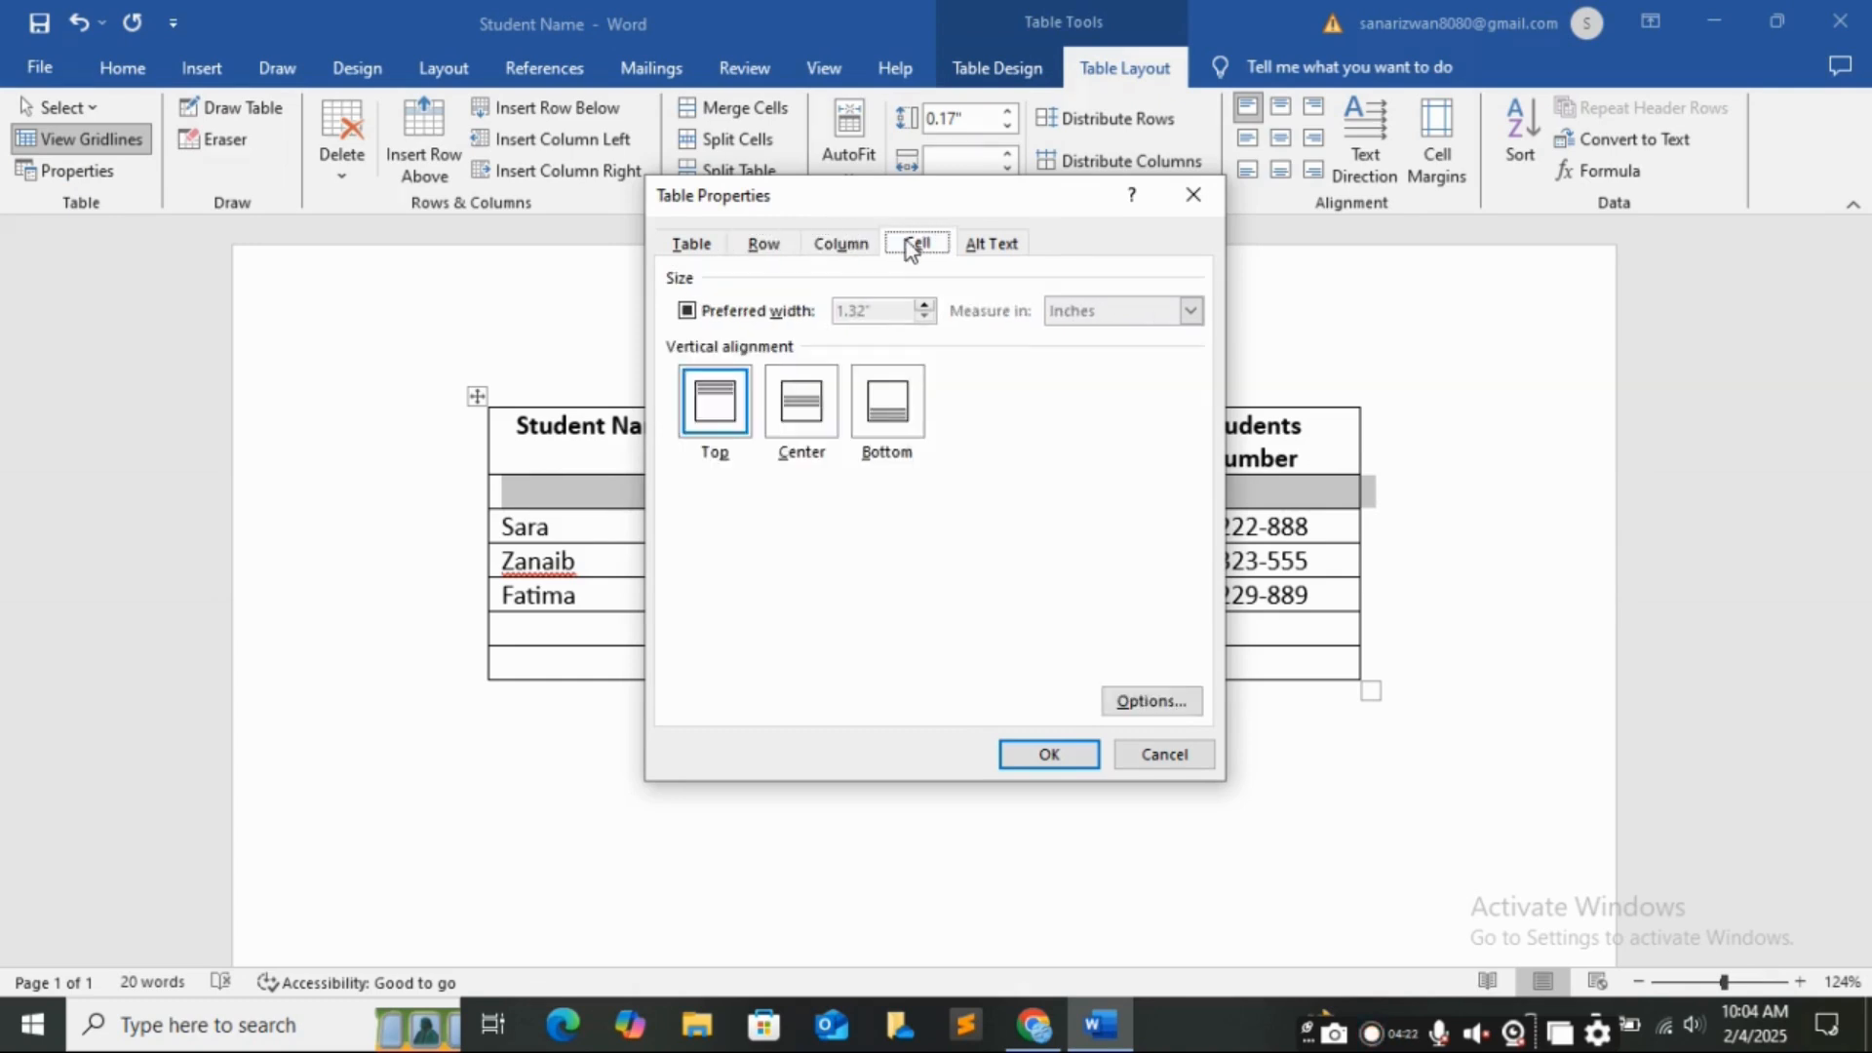
left_click(980, 248)
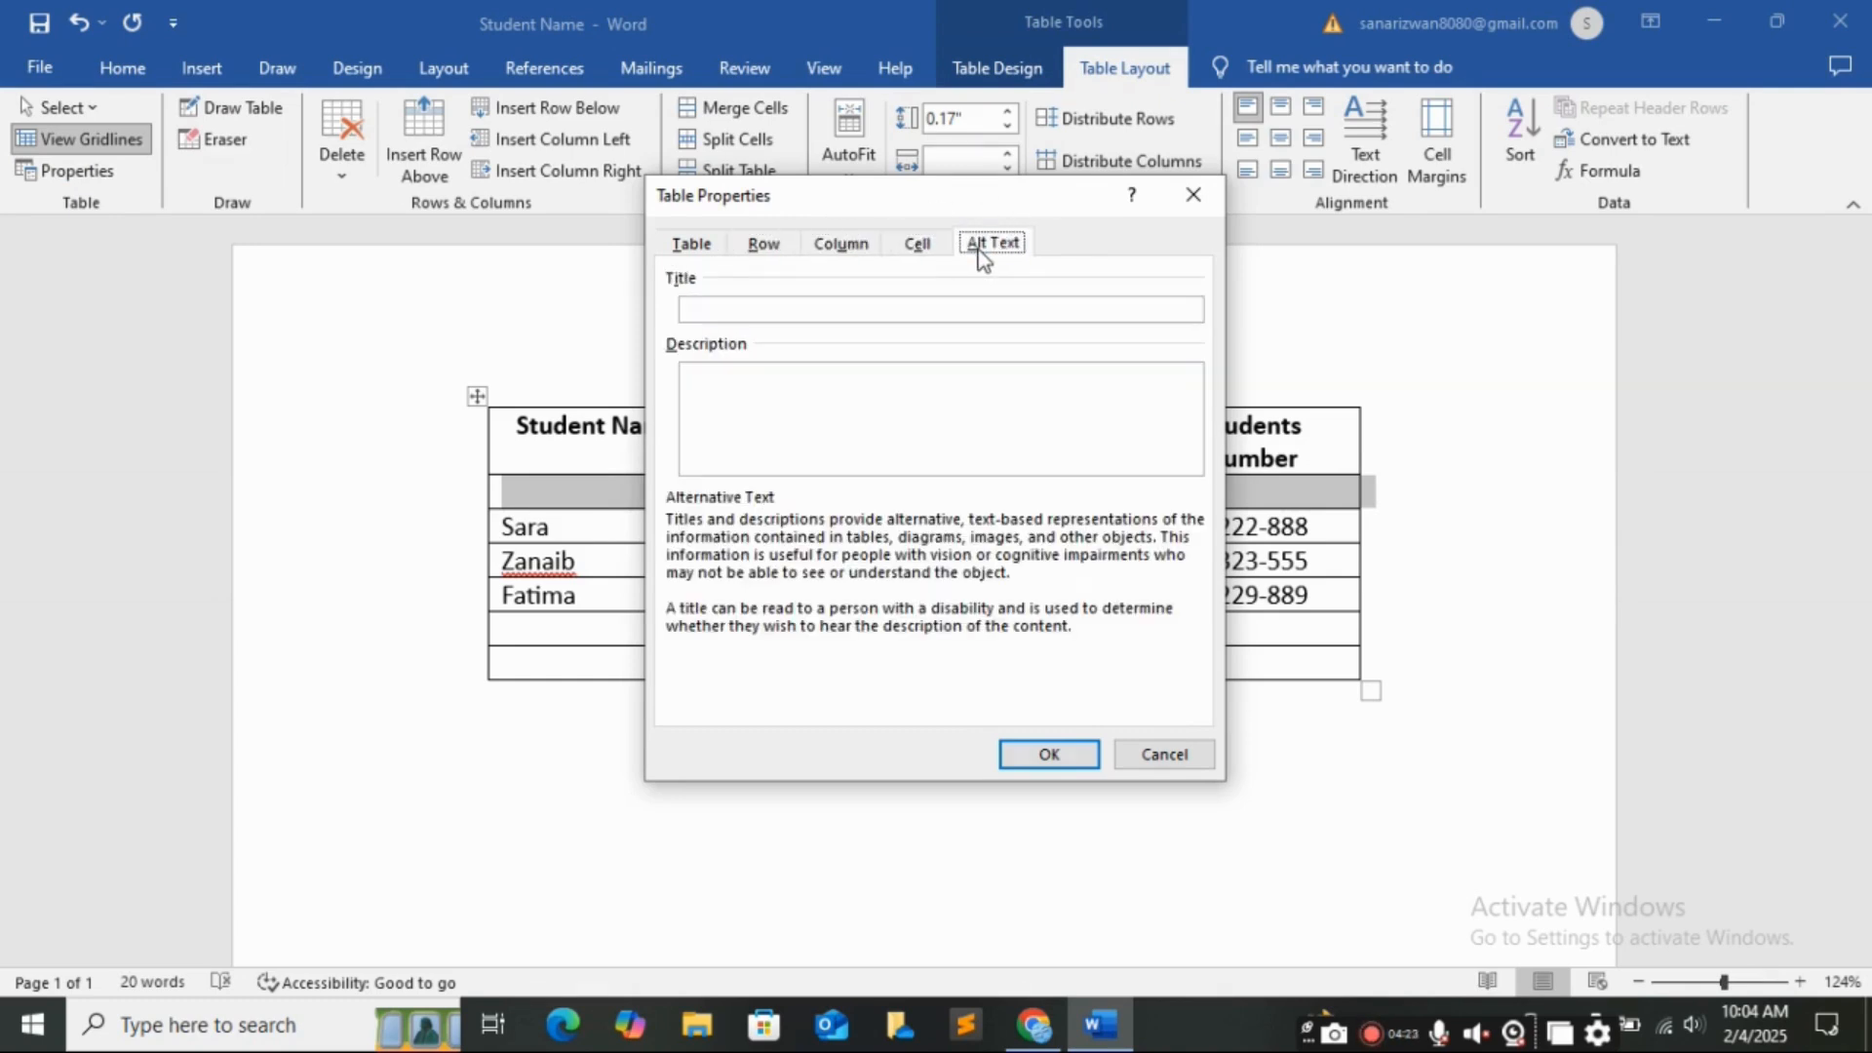
left_click(677, 250)
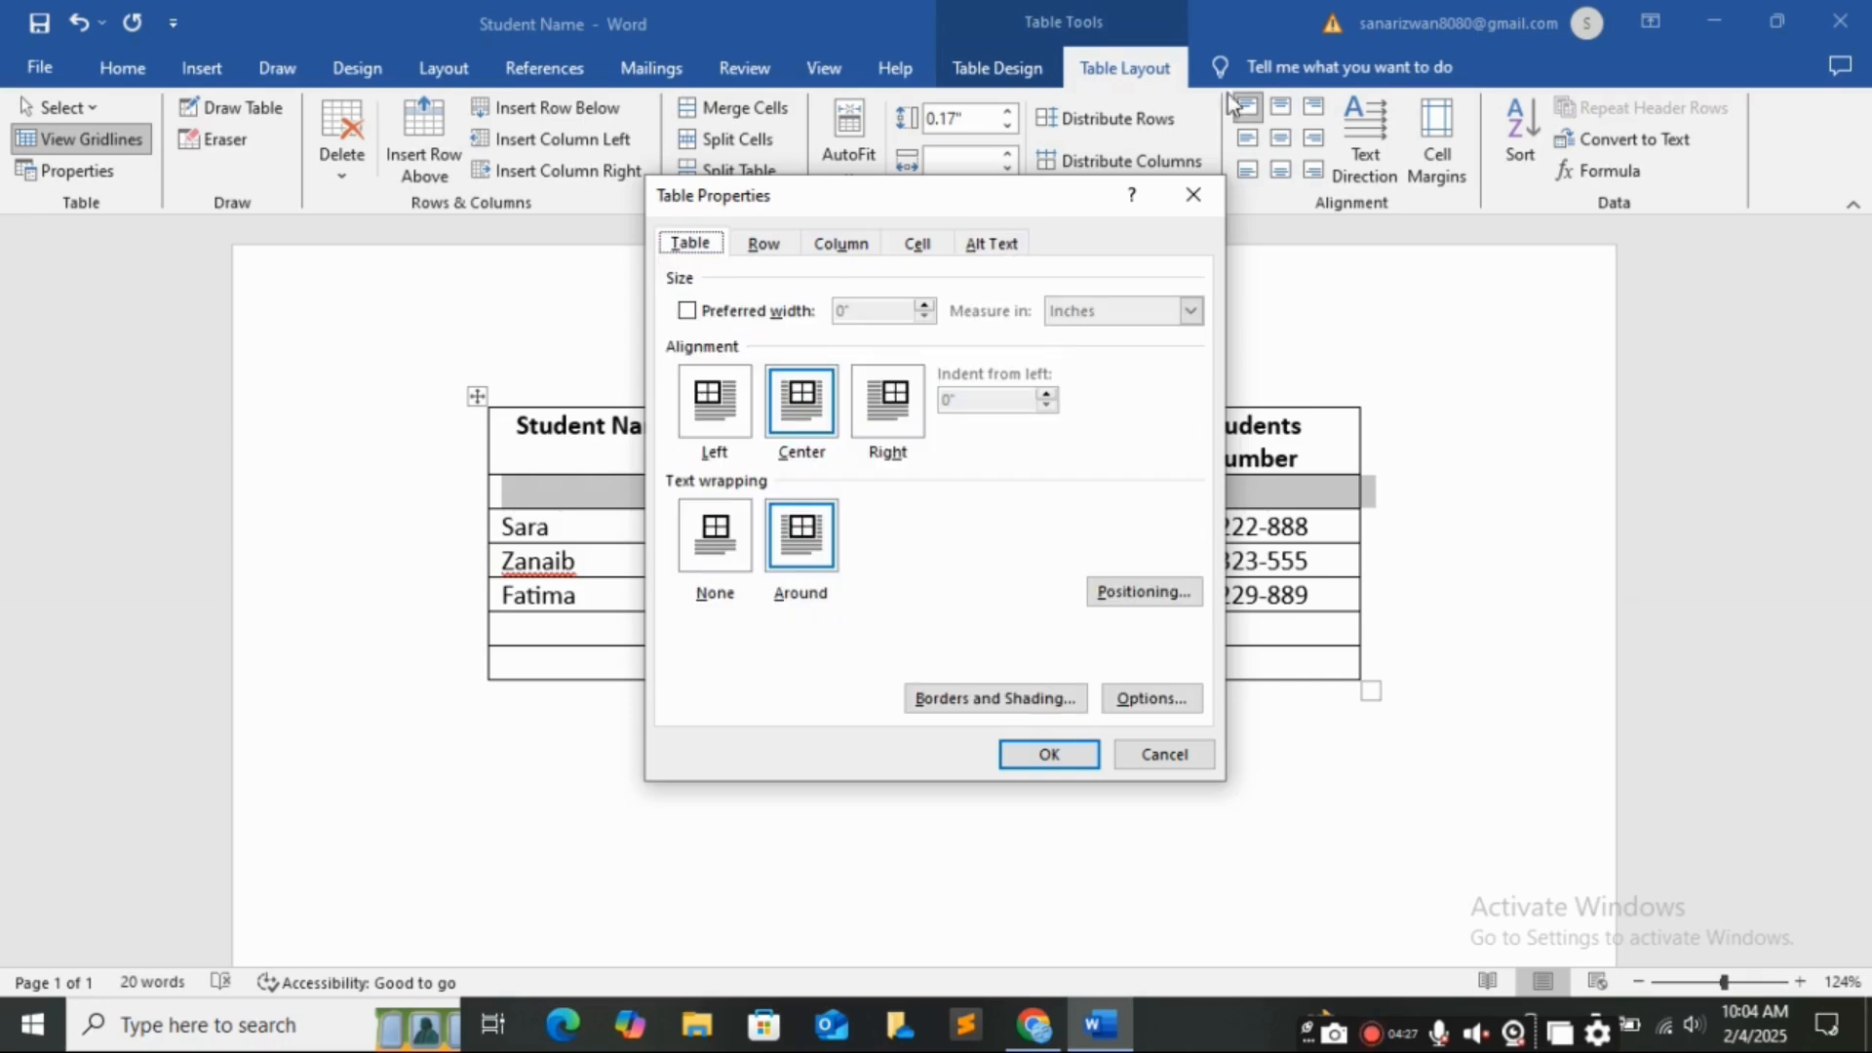
Close the Table Properties and merge all the cells of the blank row below the header.
left_click(1205, 196)
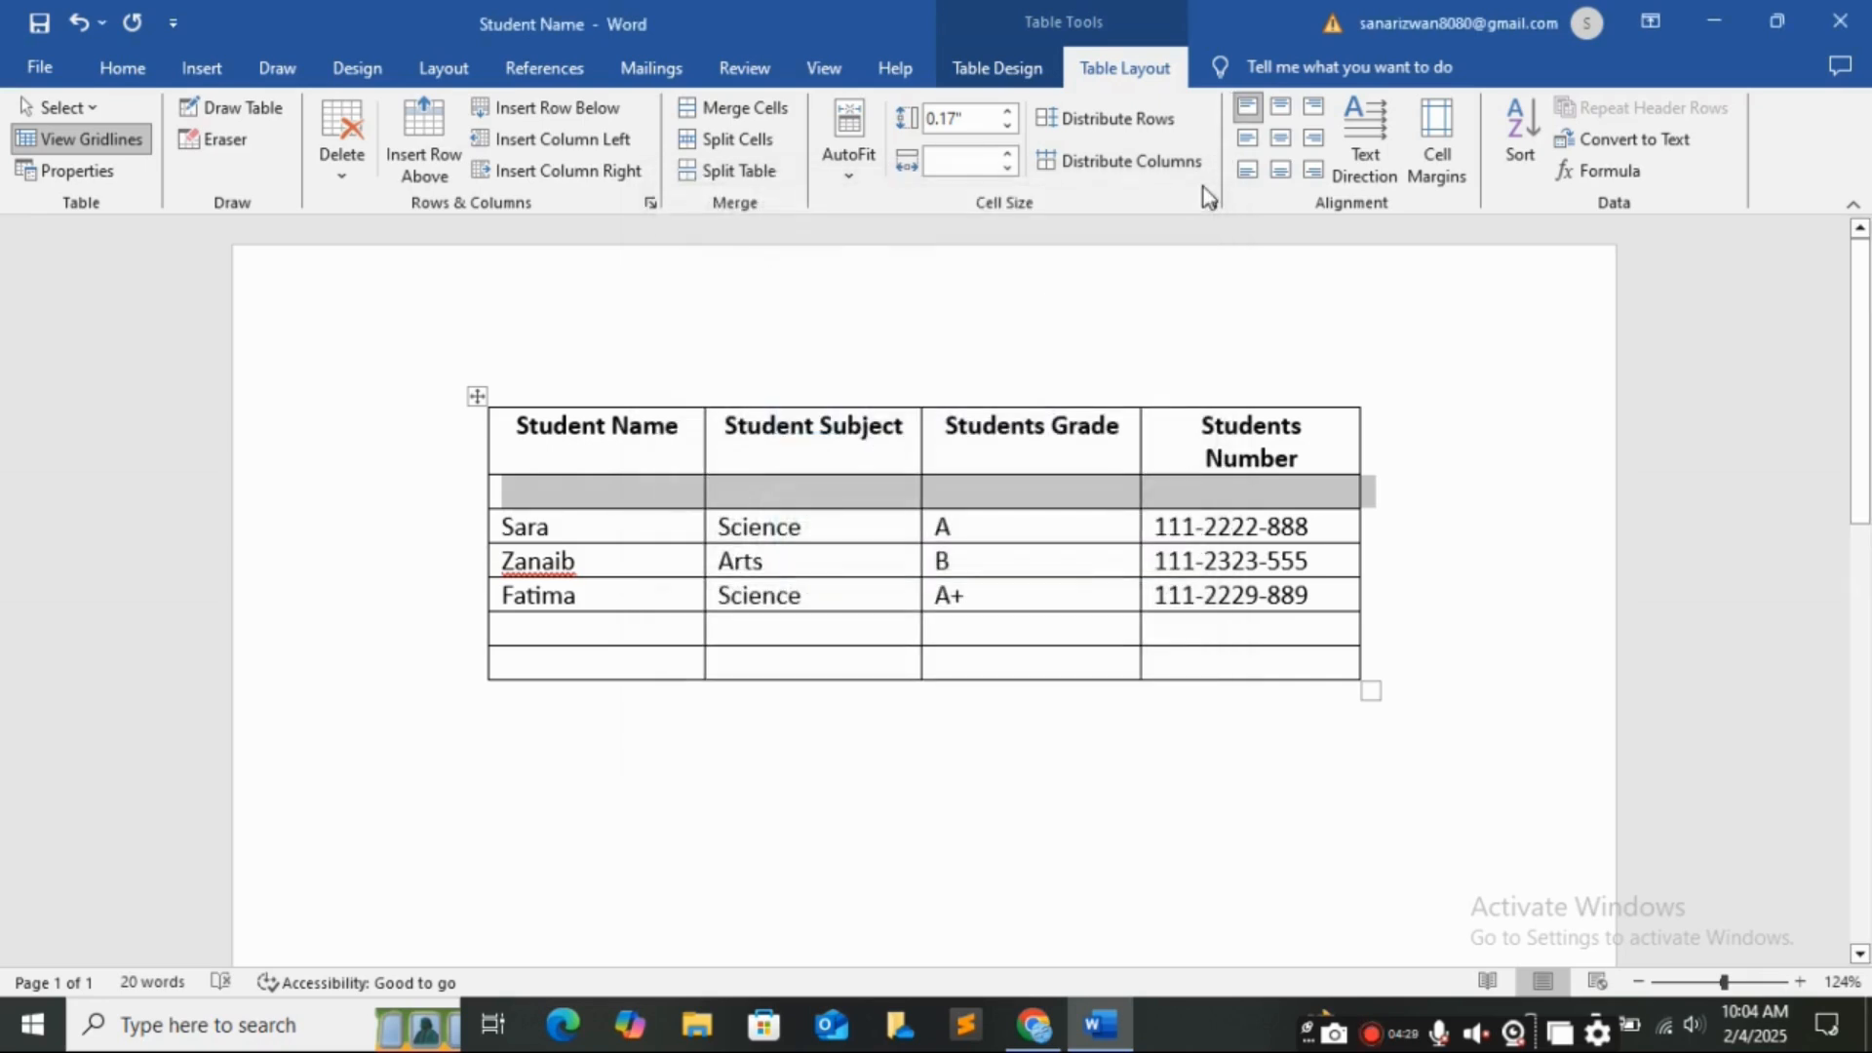
left_click(768, 109)
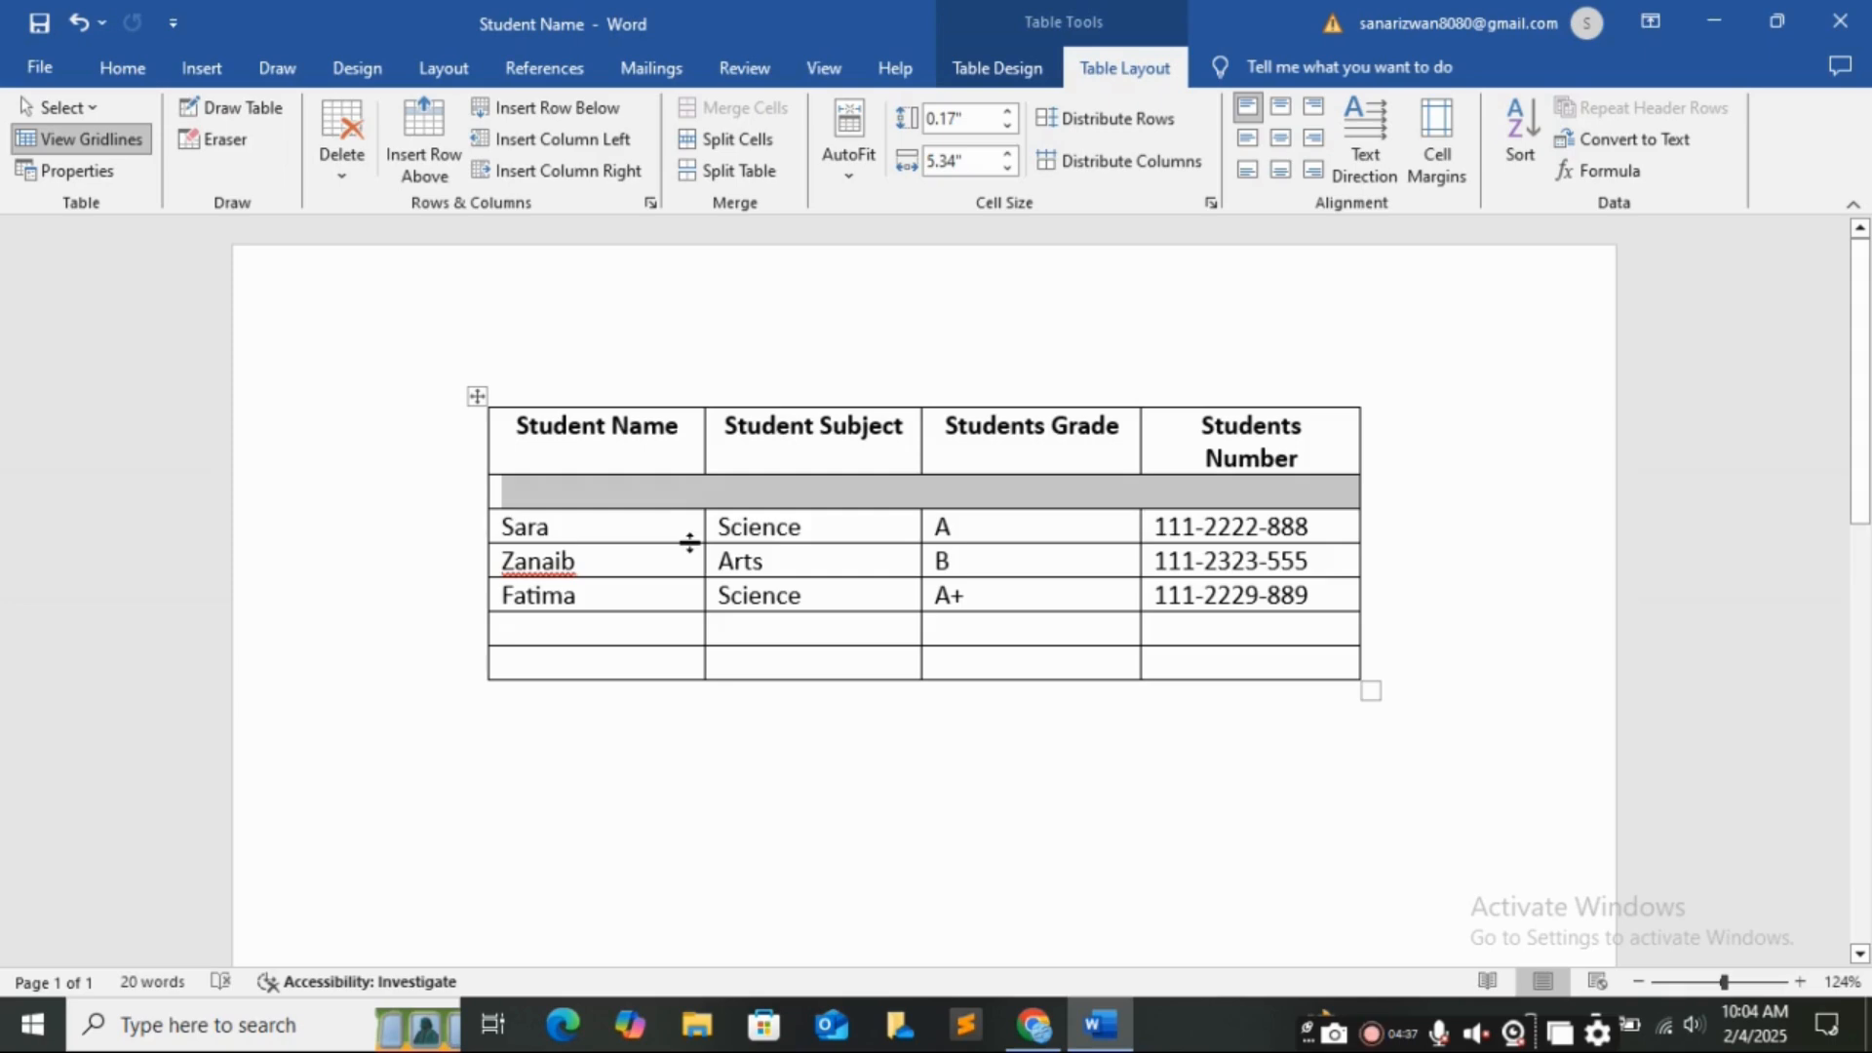
Undo the cell merge and the preceding table changes, back to before the blank row below the header was inserted.
key("ctrl+z")
key("ctrl+z")
key("ctrl+z")
key("ctrl+z")
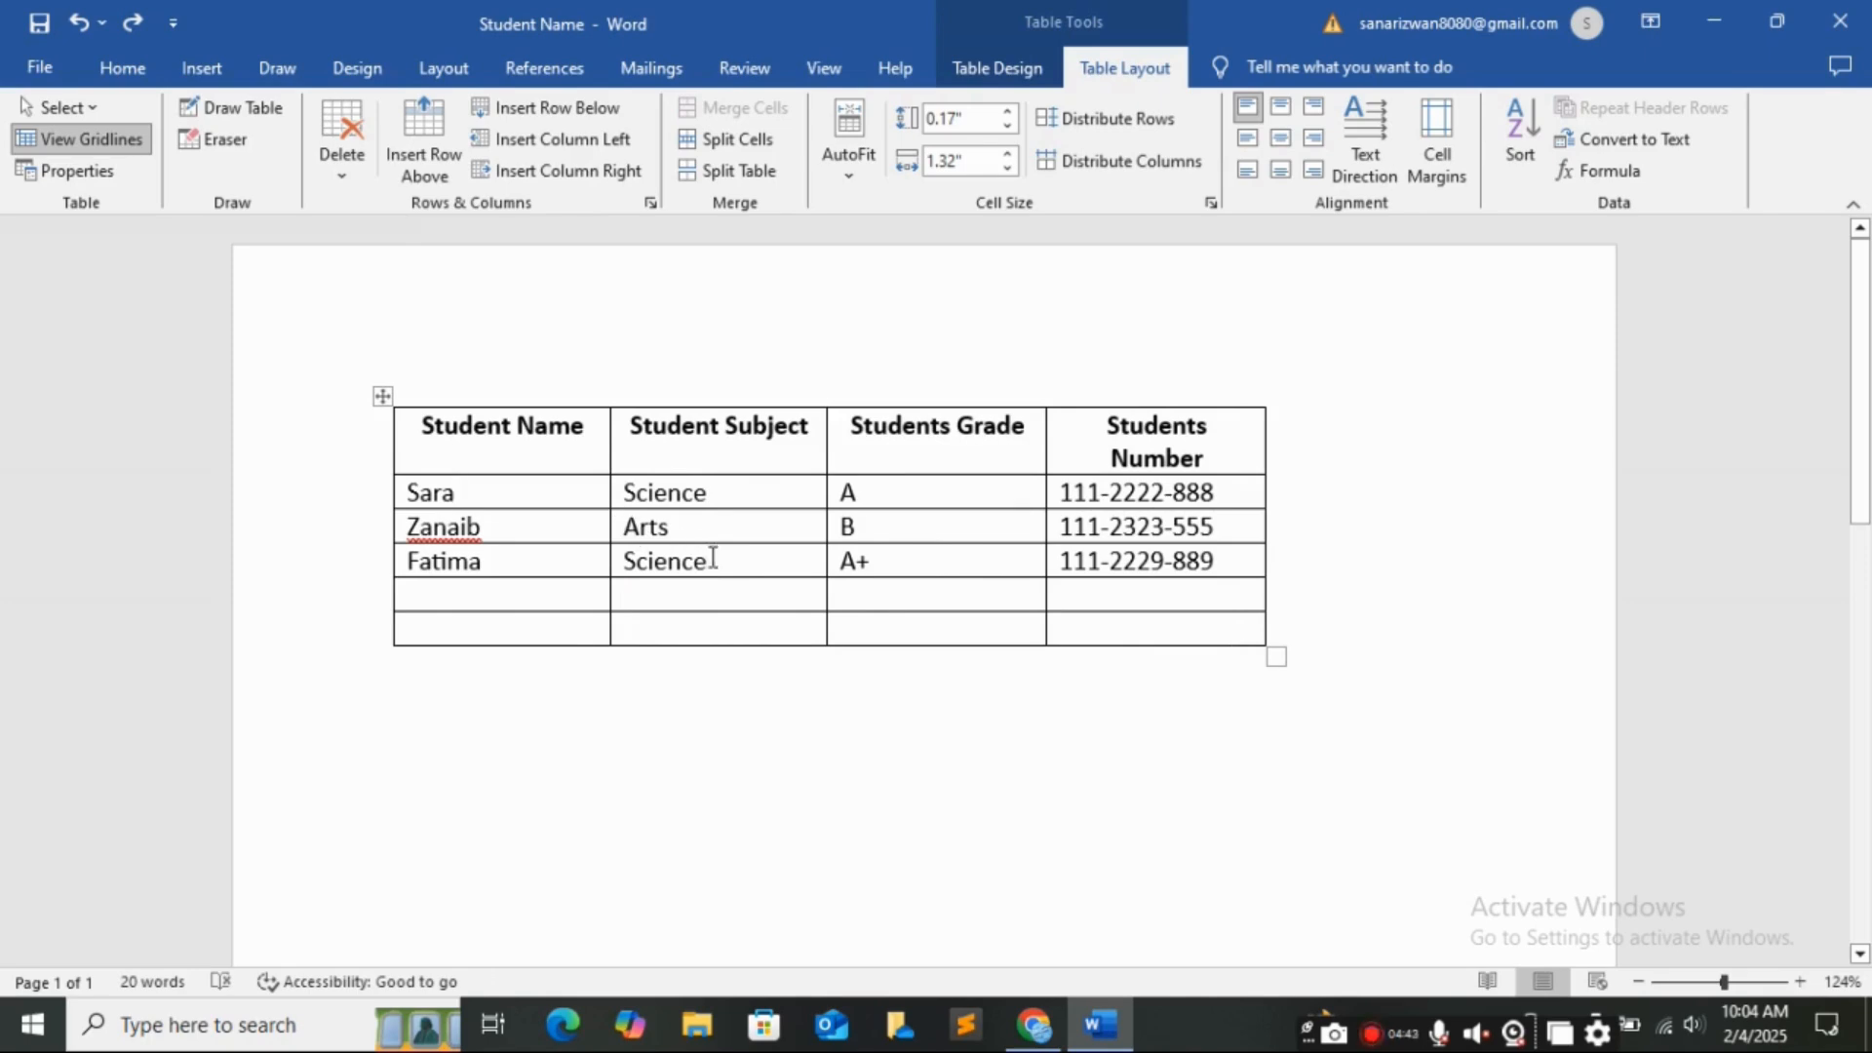
Set the column count to 5 for splitting the subject cell of the third student's row.
left_click(736, 140)
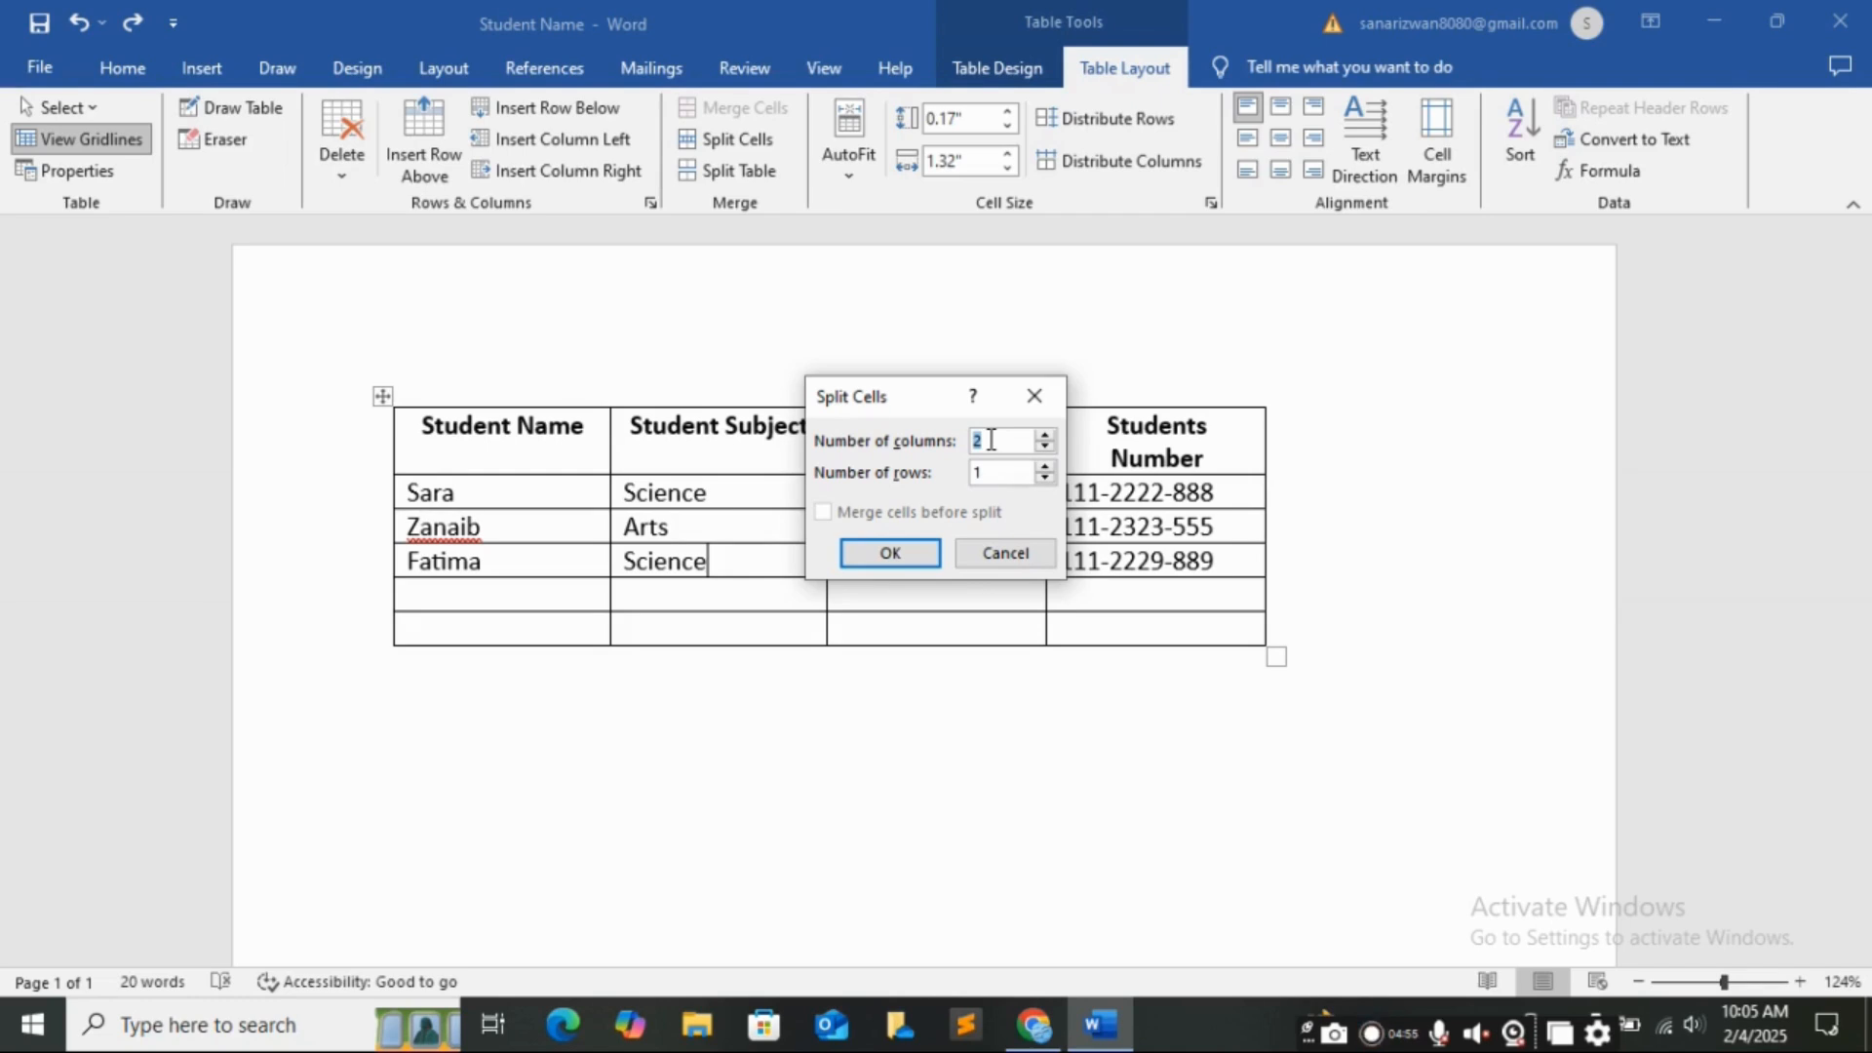
key("BackSpace")
type("5")
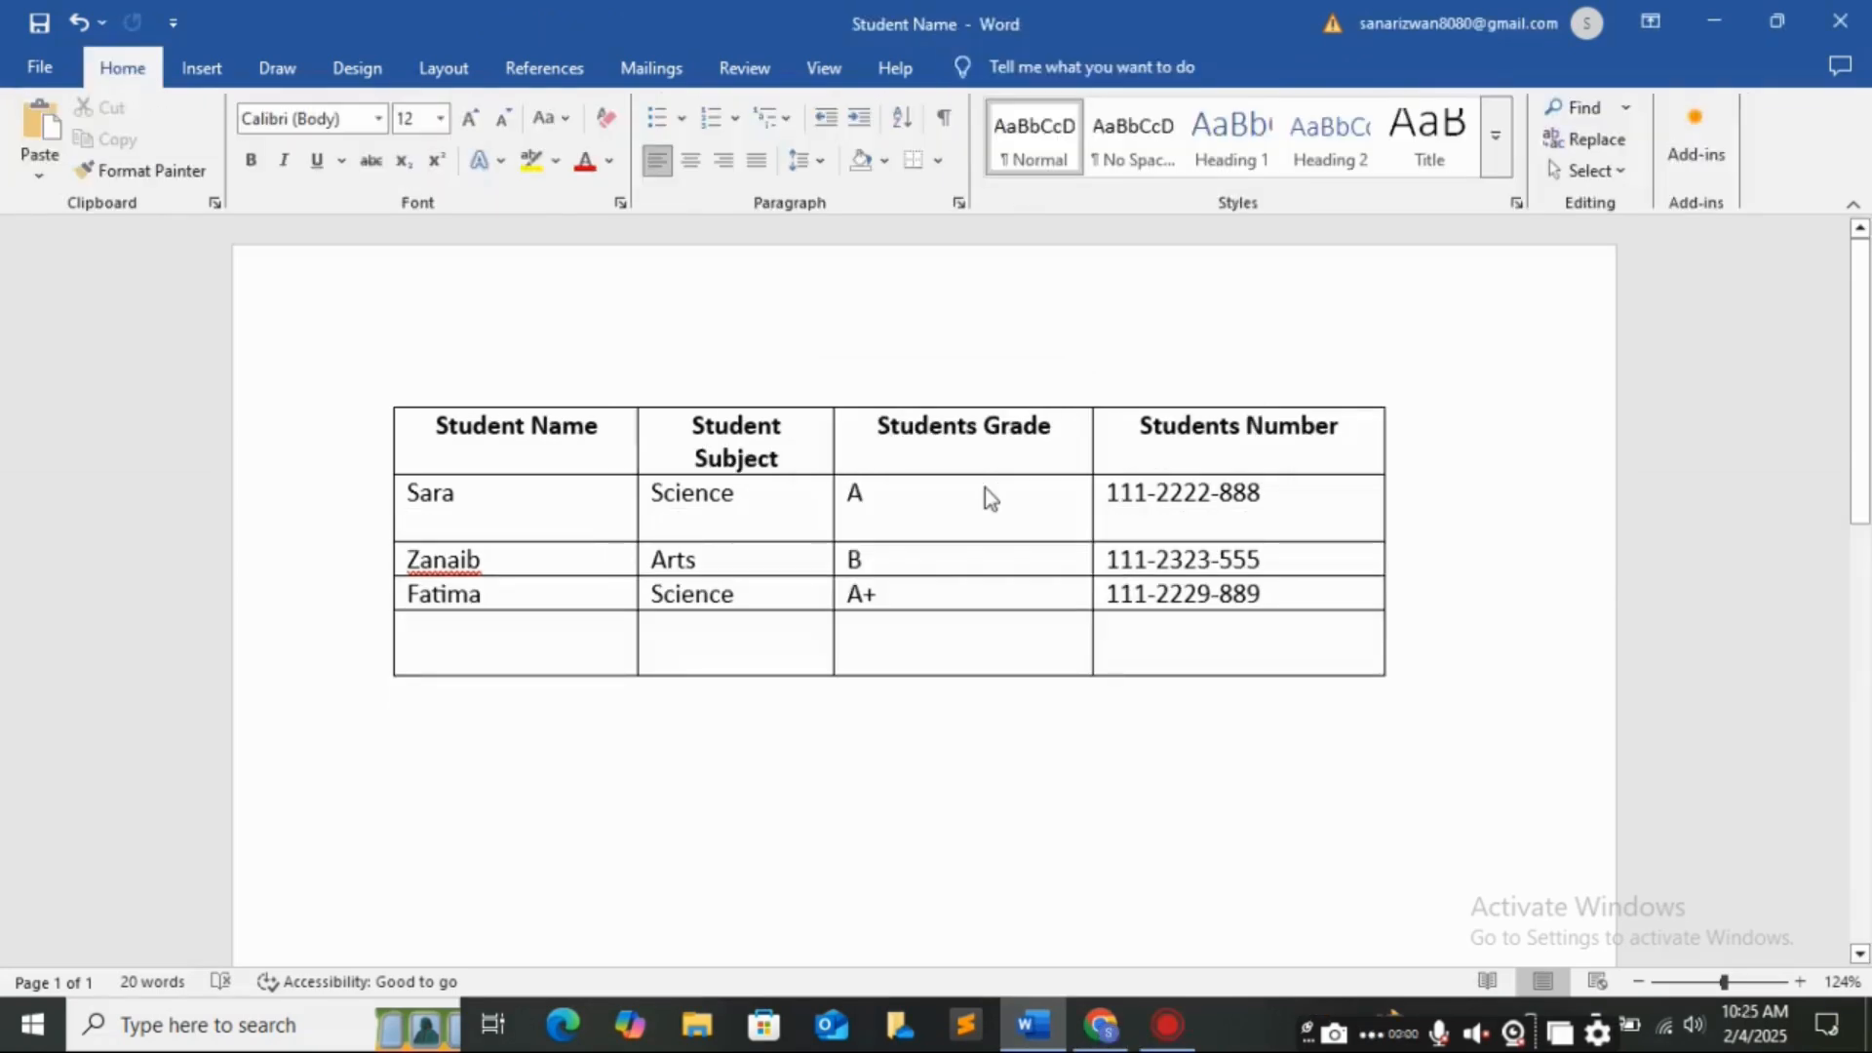
Distribute the table's rows evenly, undoing and reapplying this once, and distribute its columns evenly.
left_click(985, 487)
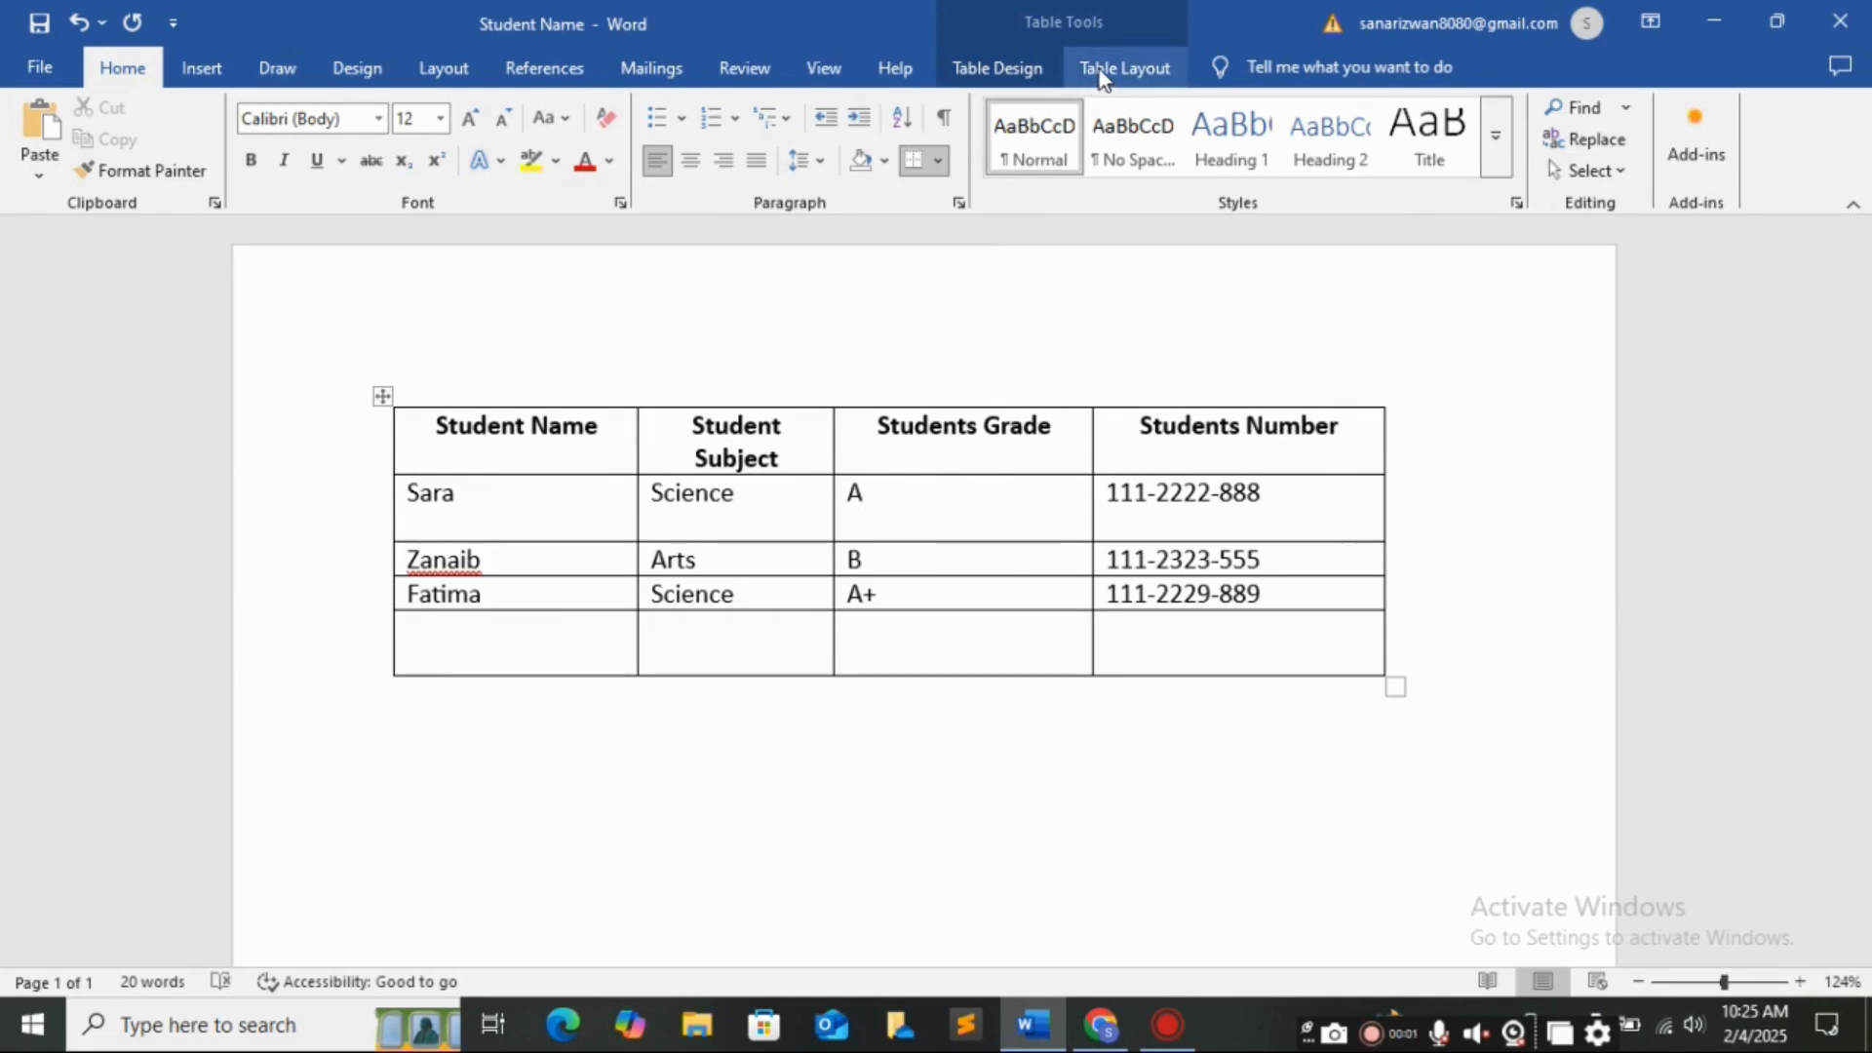
left_click(1099, 71)
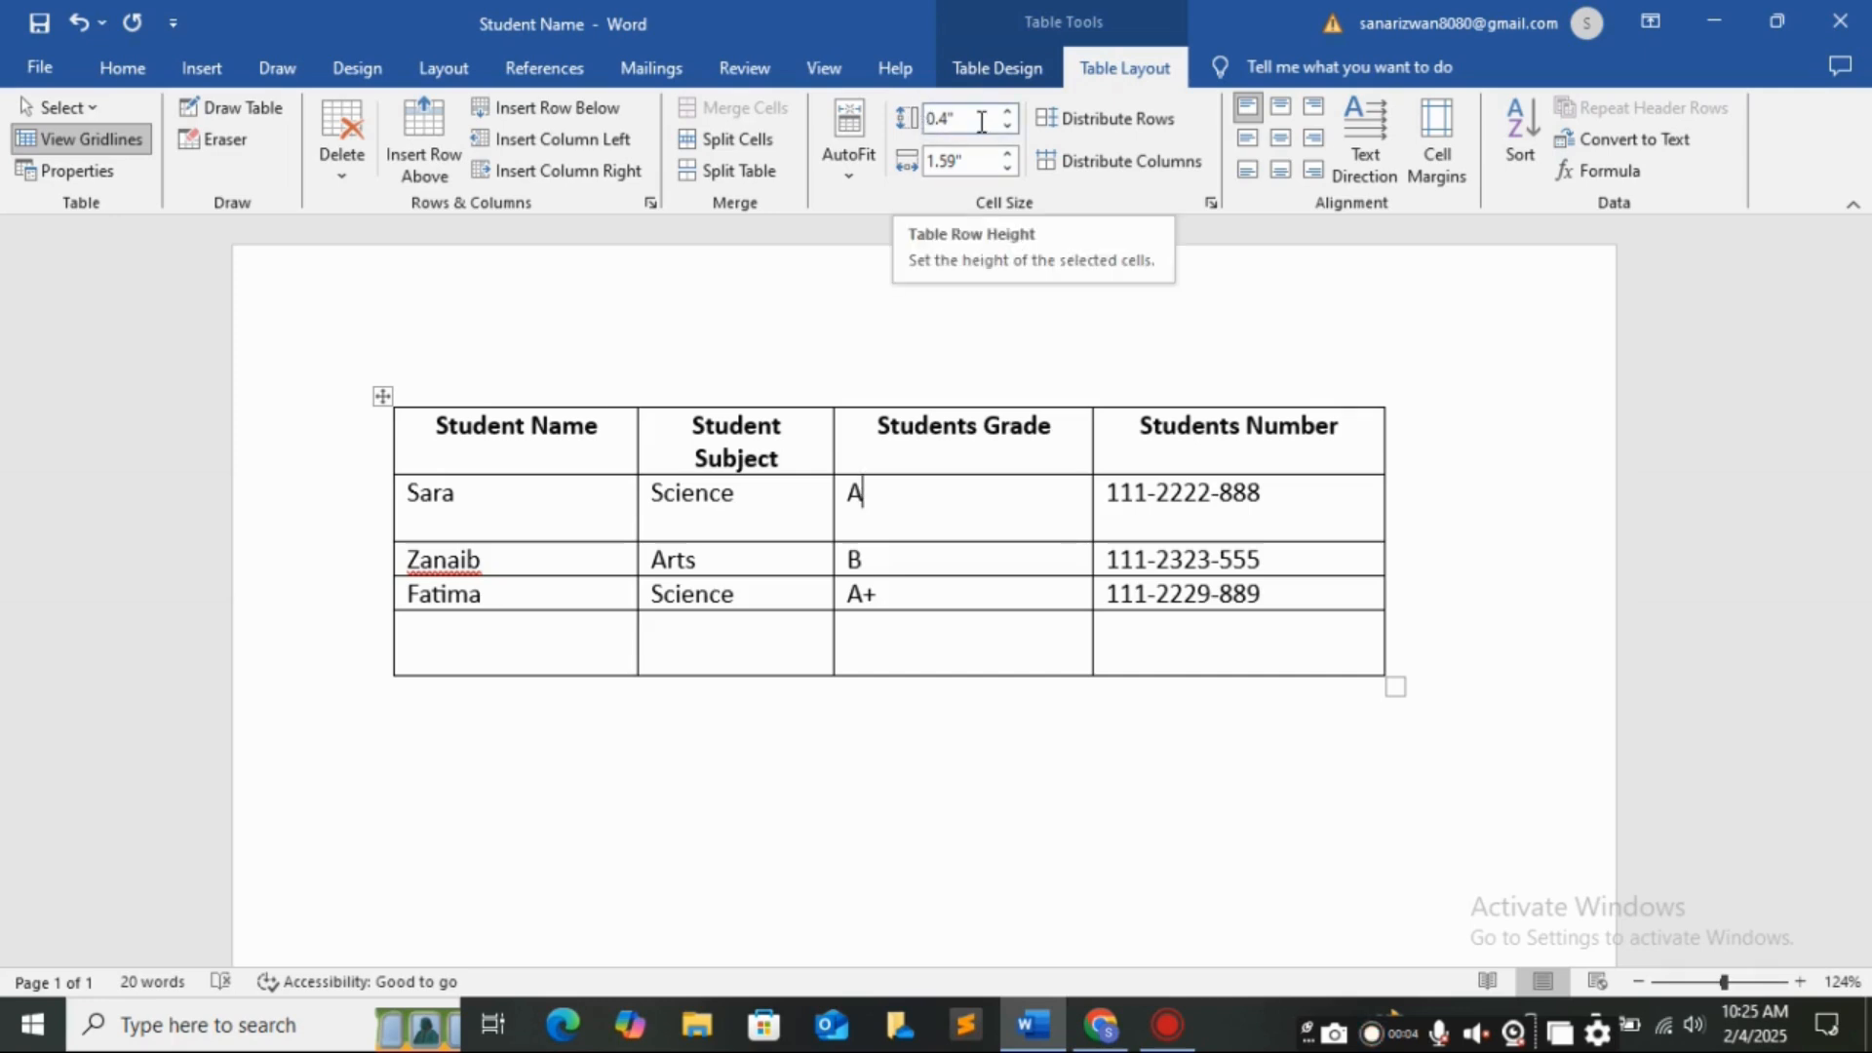
left_click(1115, 121)
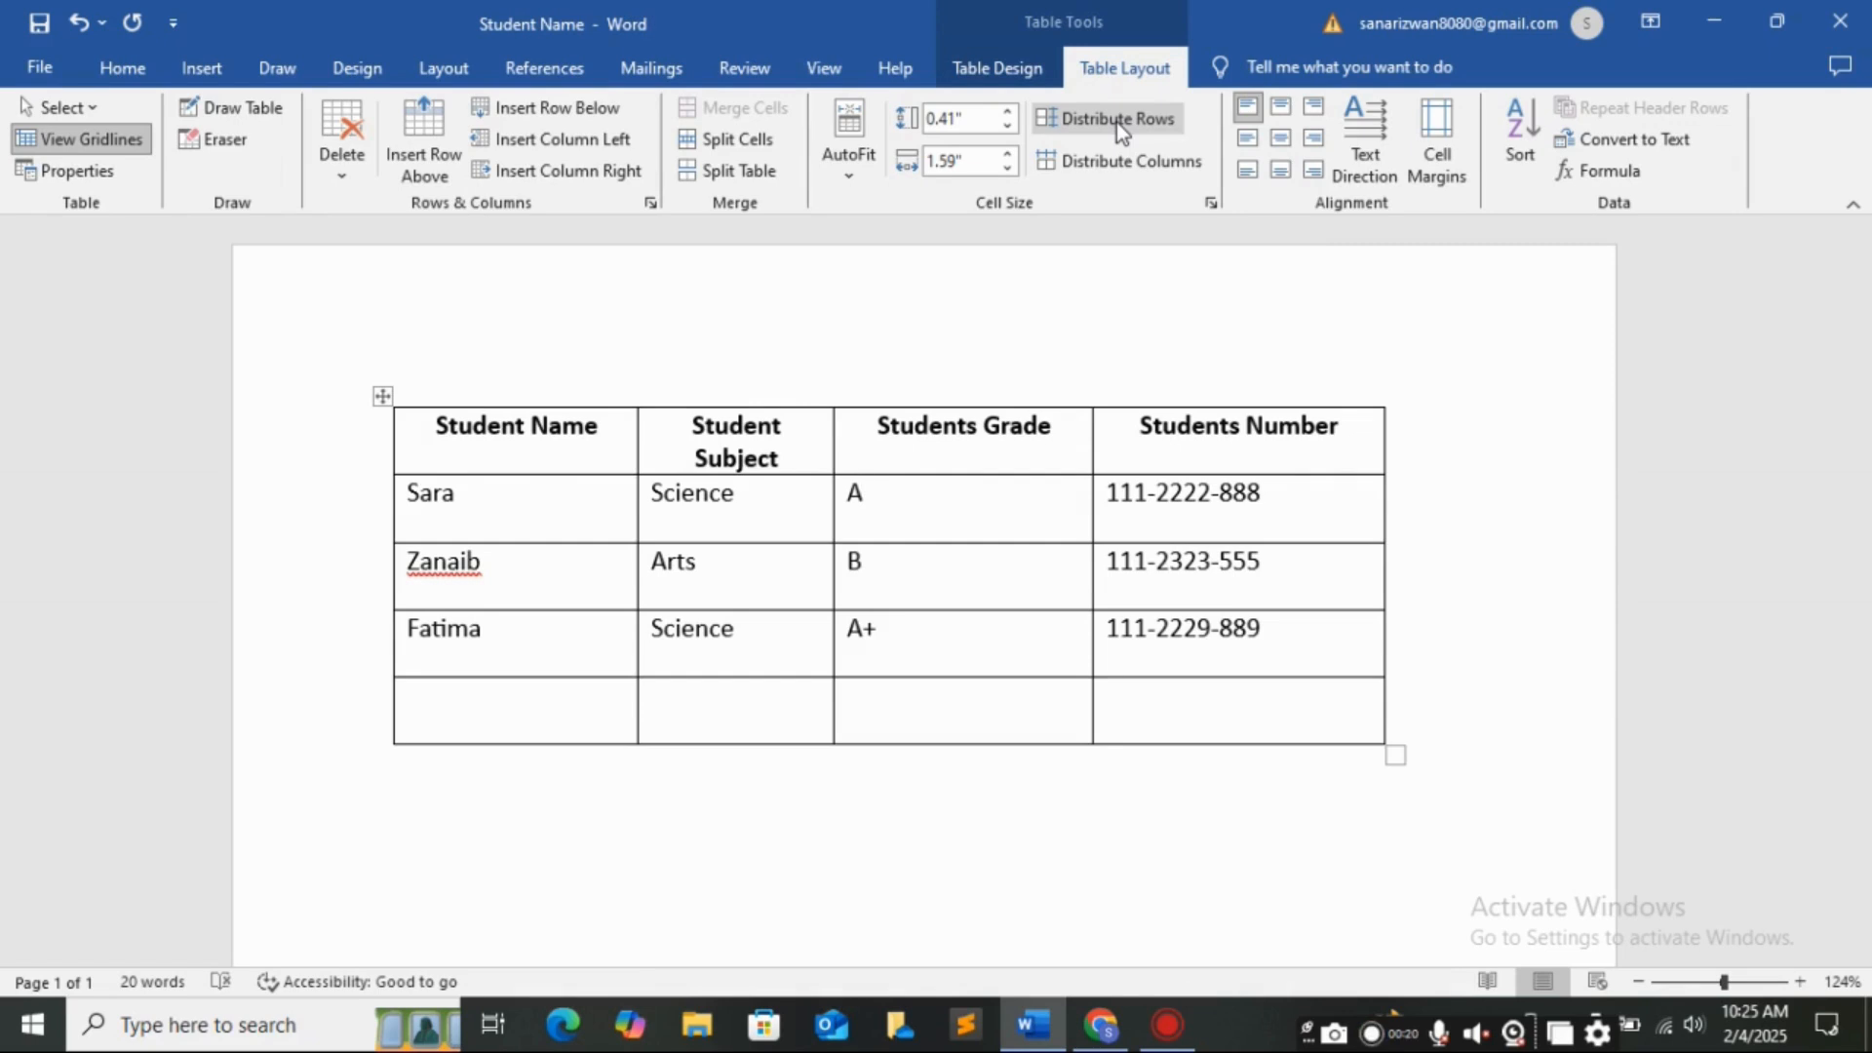
key("ctrl+z")
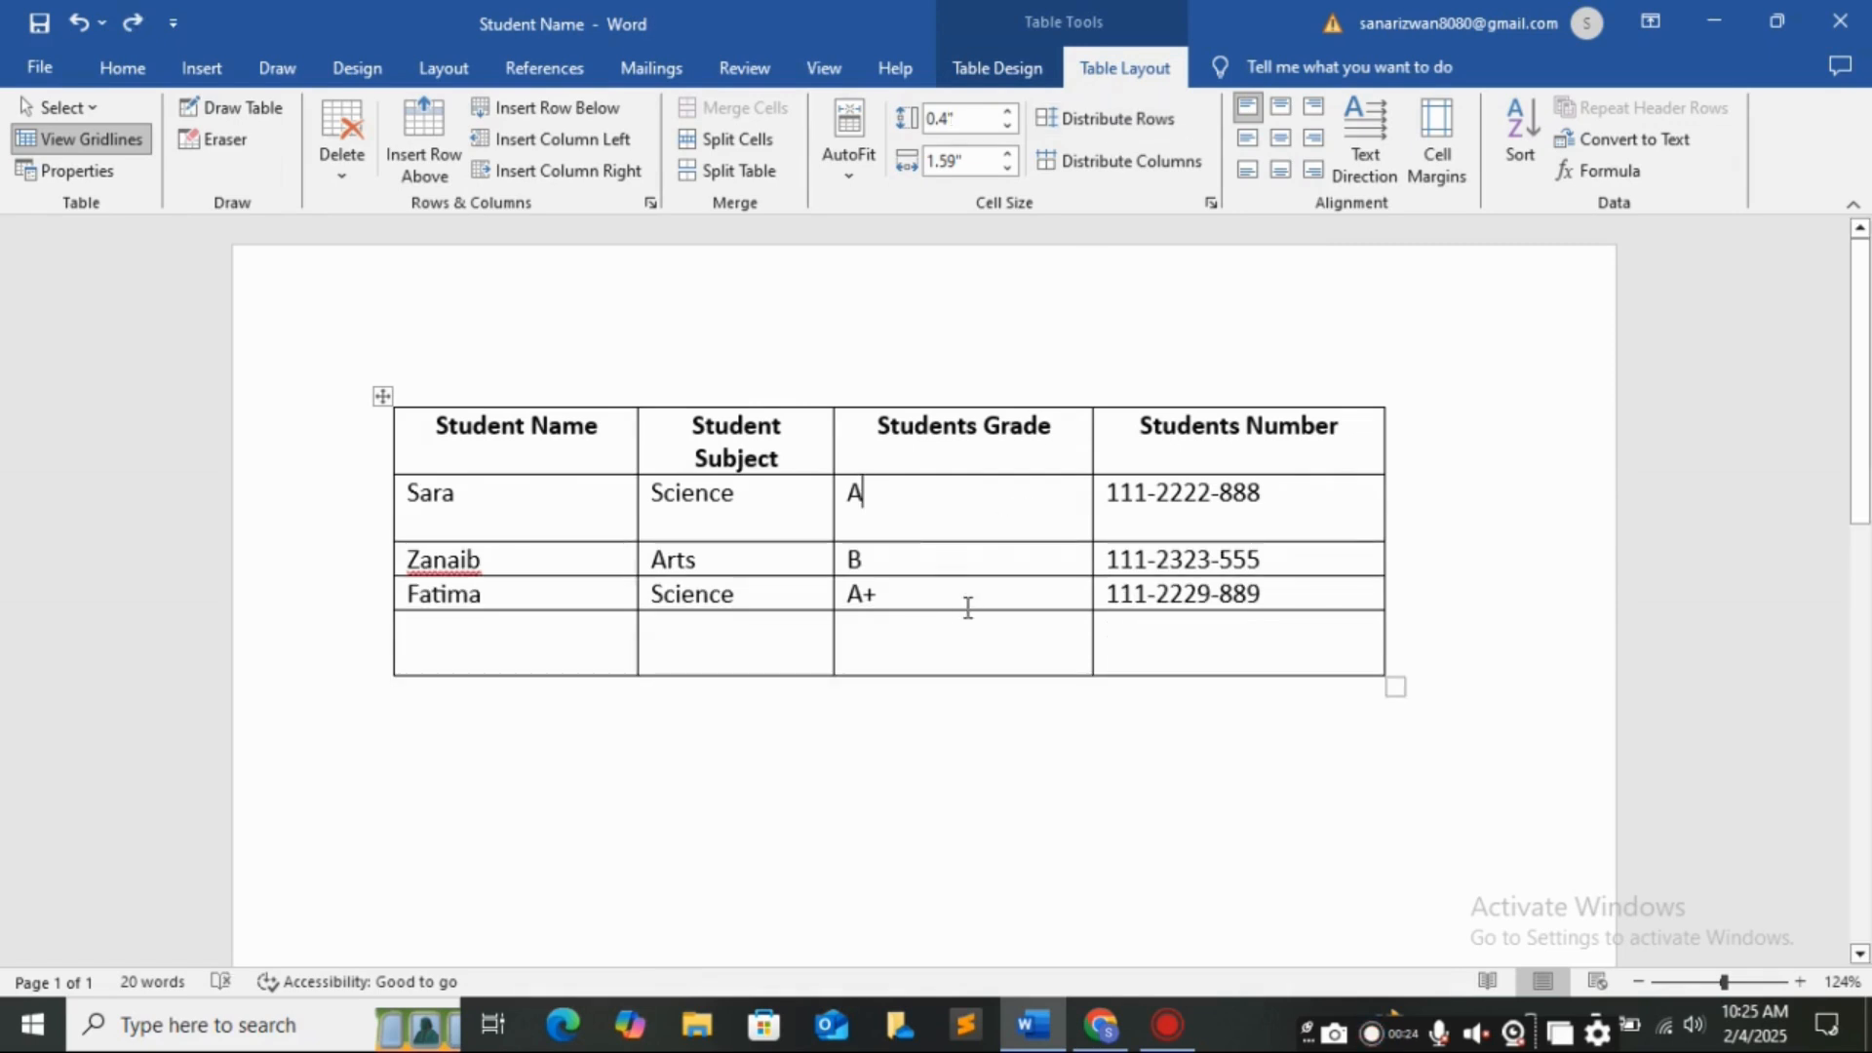
left_click(1160, 117)
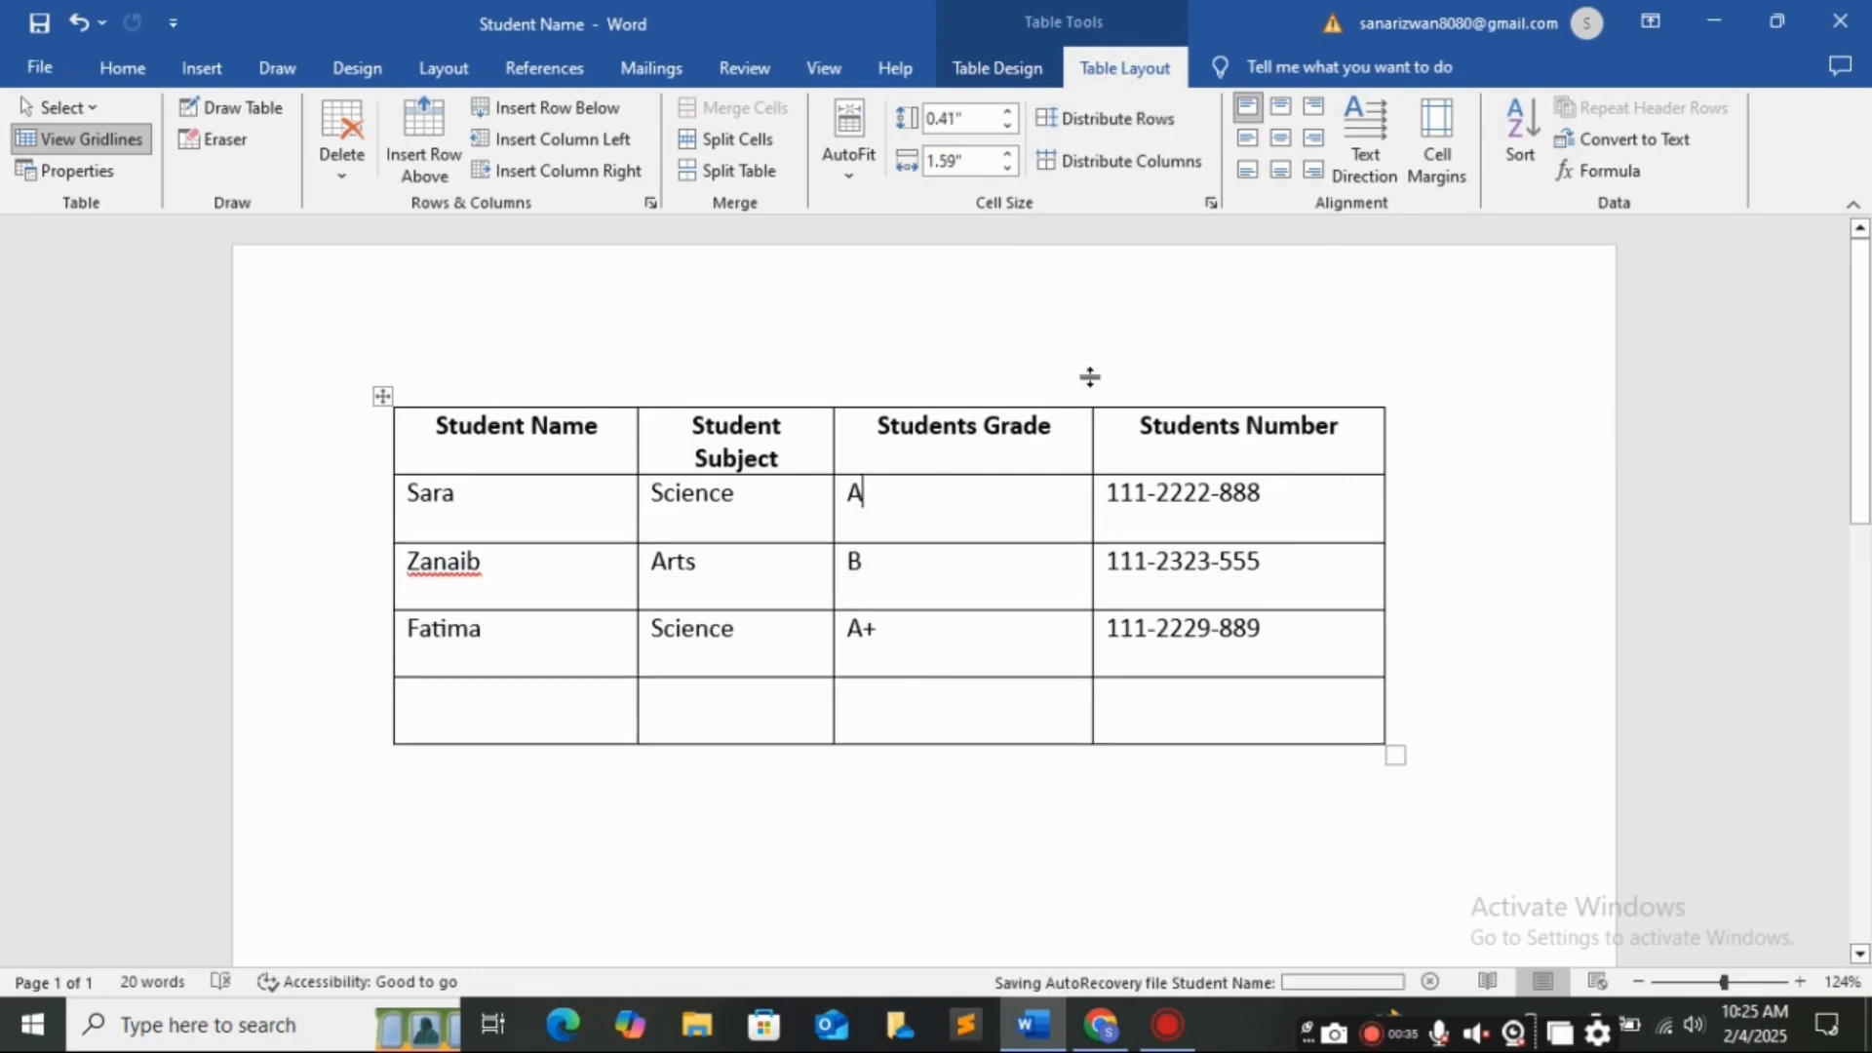
left_click(1148, 171)
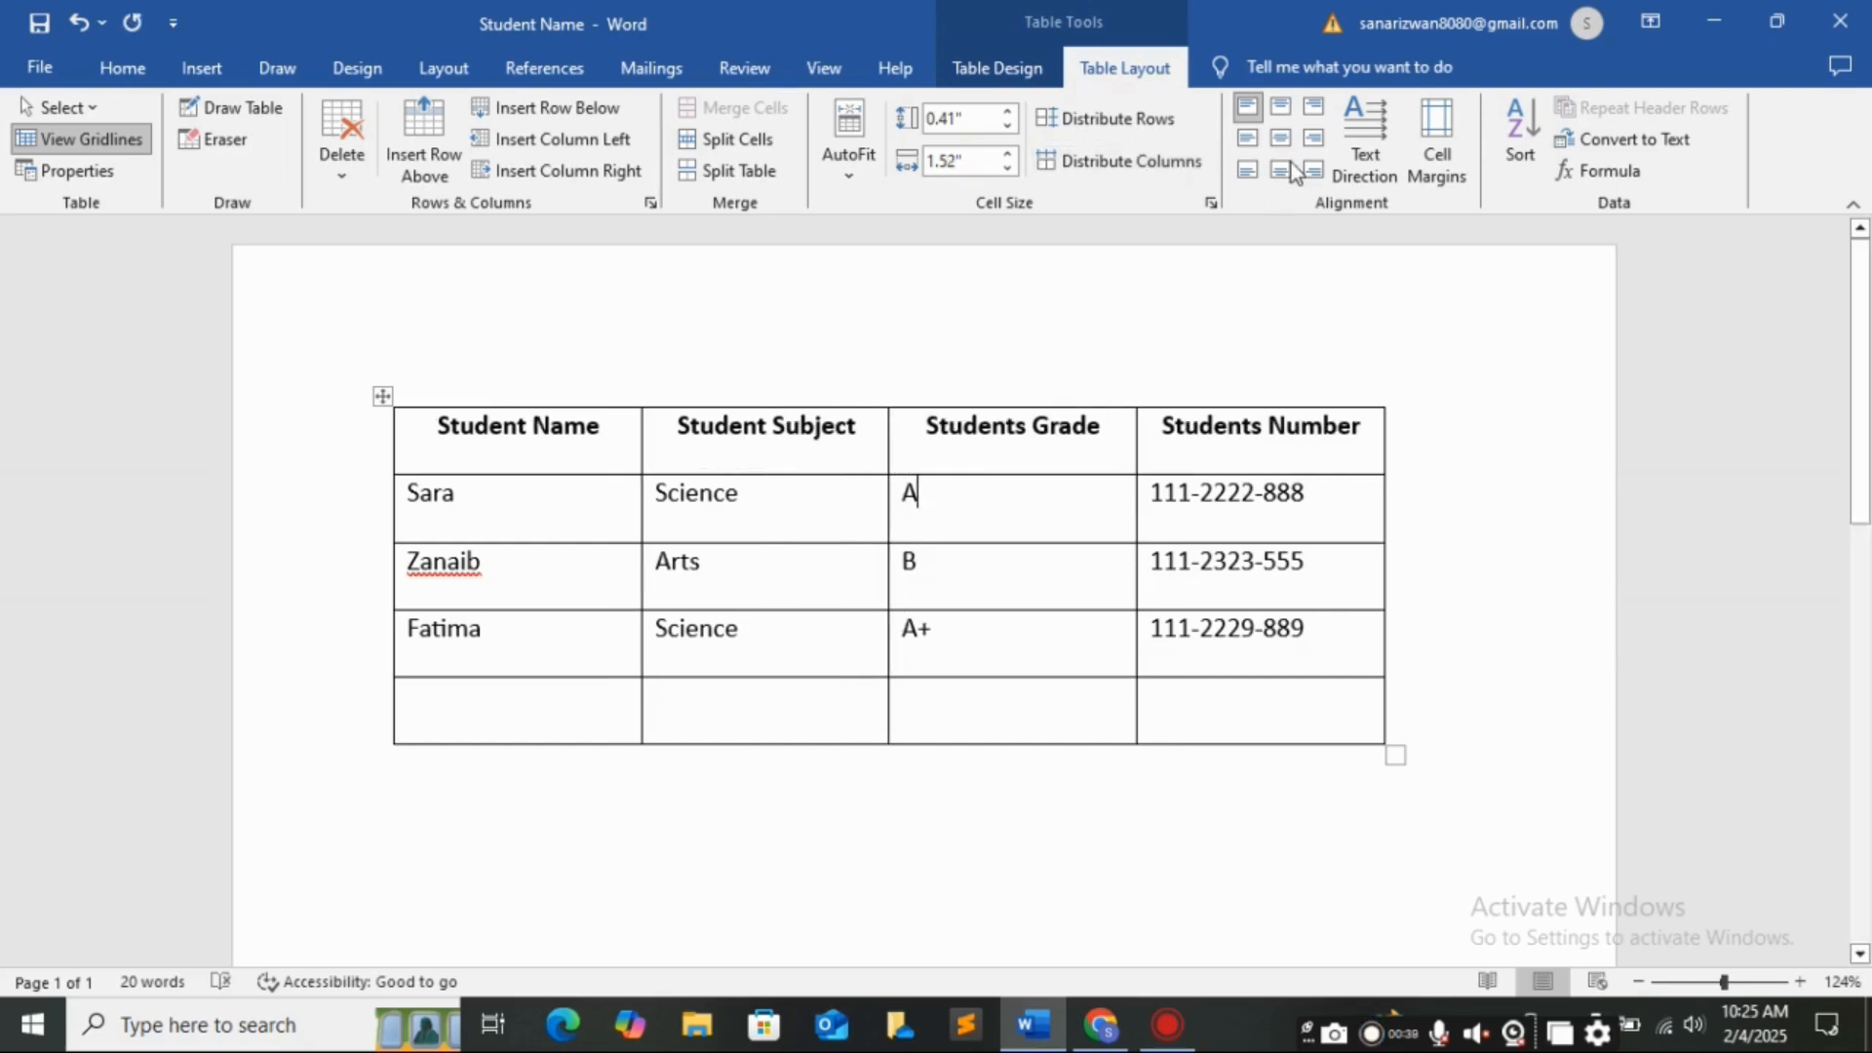
Try the Top Center, Top Right, Center and Bottom Left alignments on the first student's grade cell, ending on Top Left.
left_click(1280, 107)
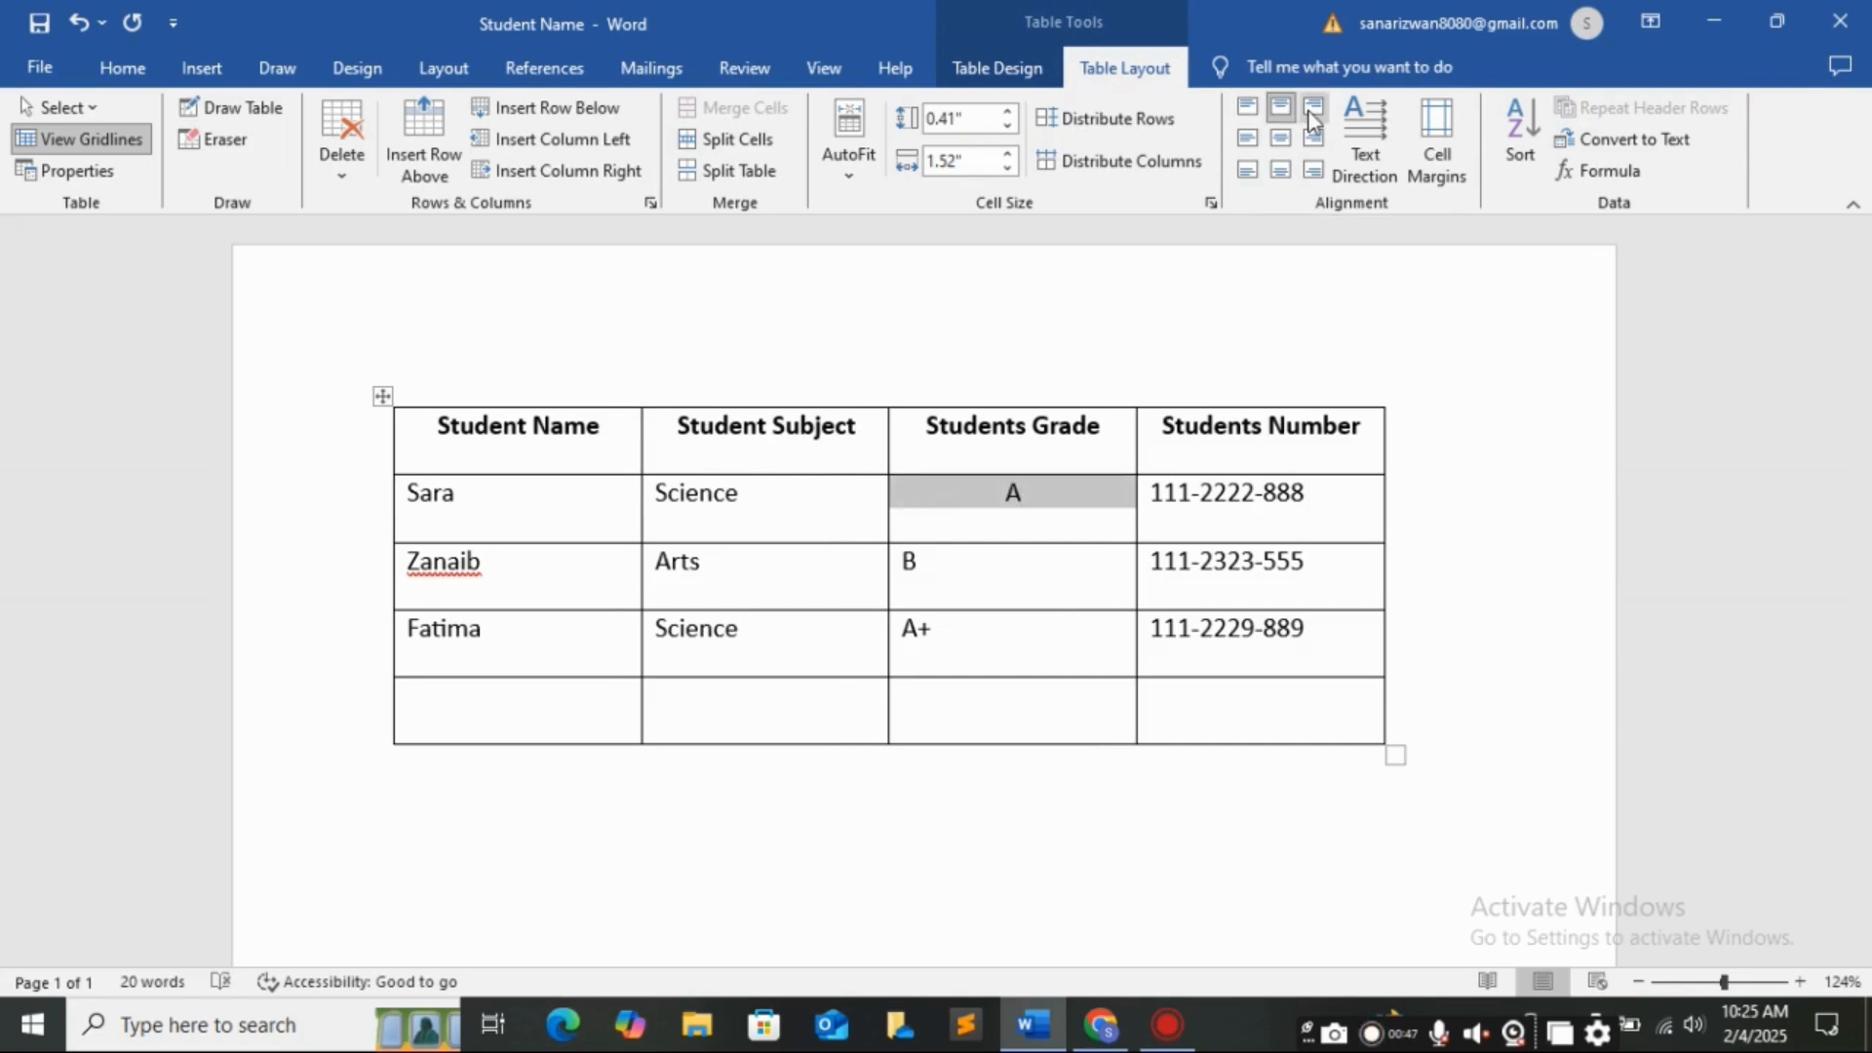
left_click(1312, 113)
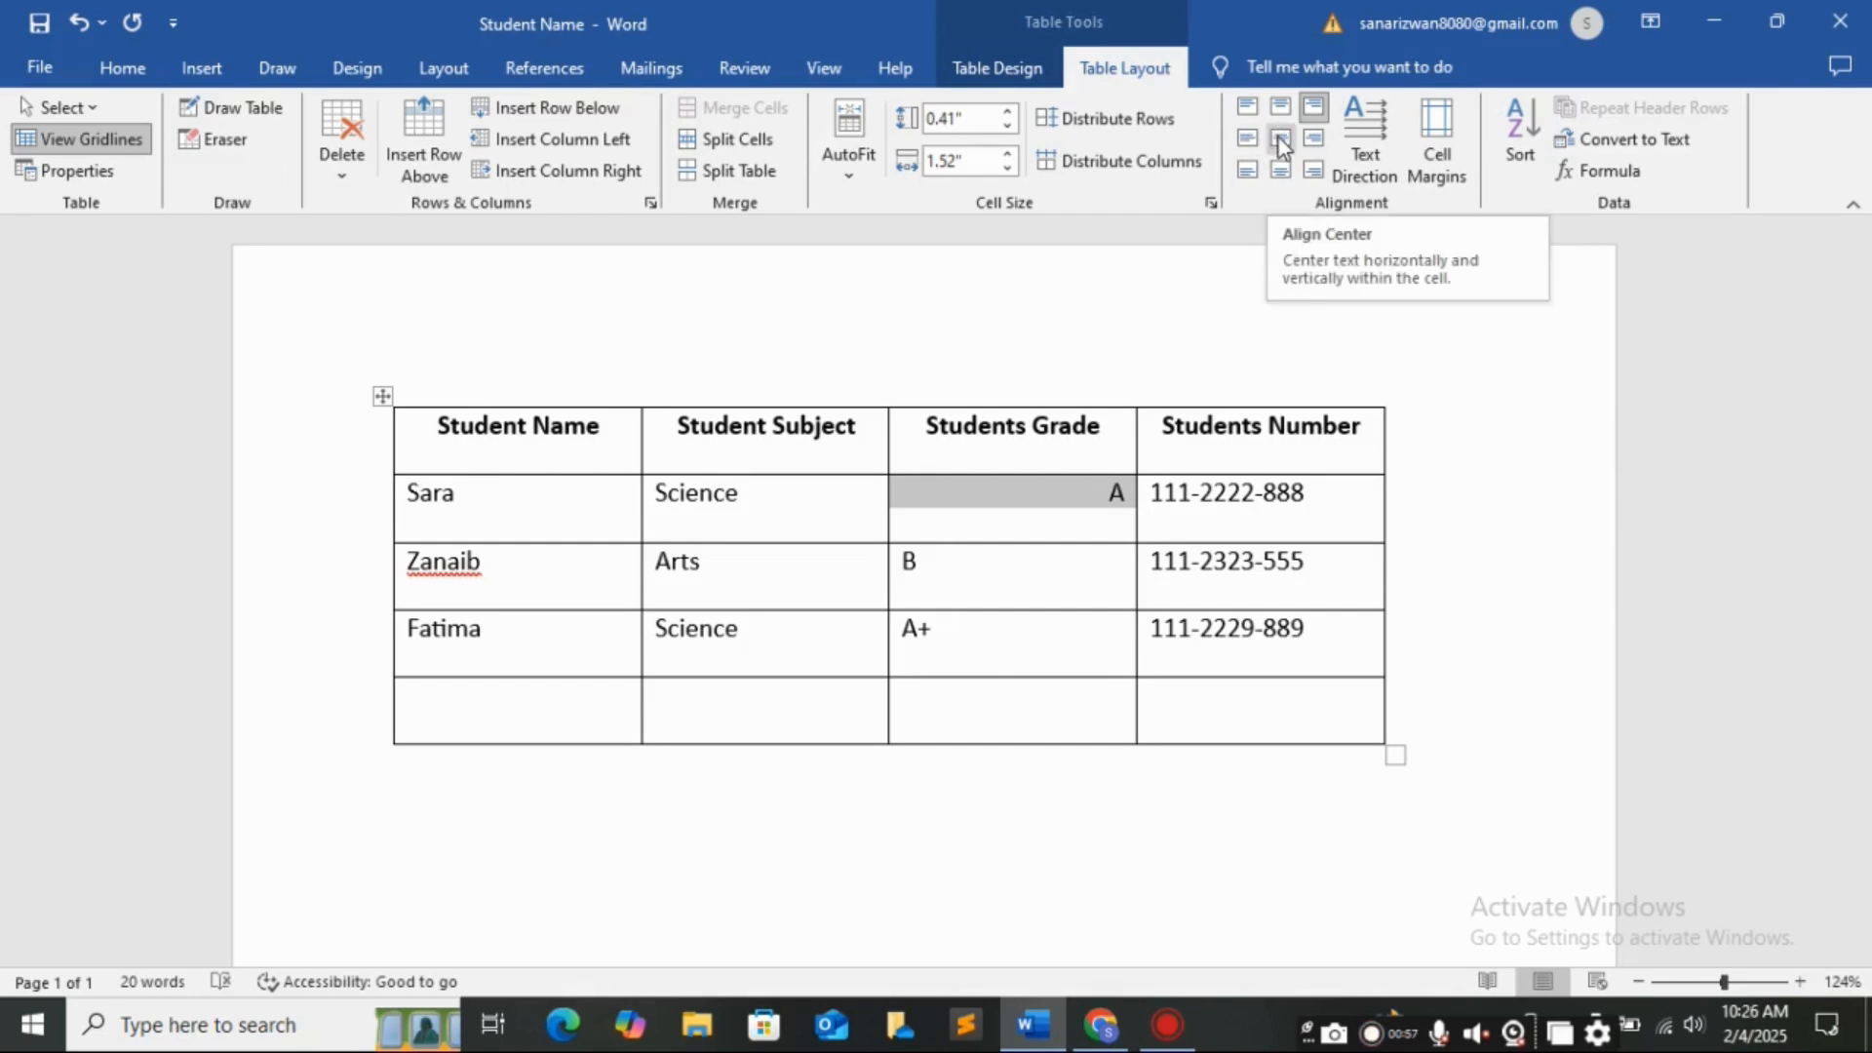
left_click(1281, 144)
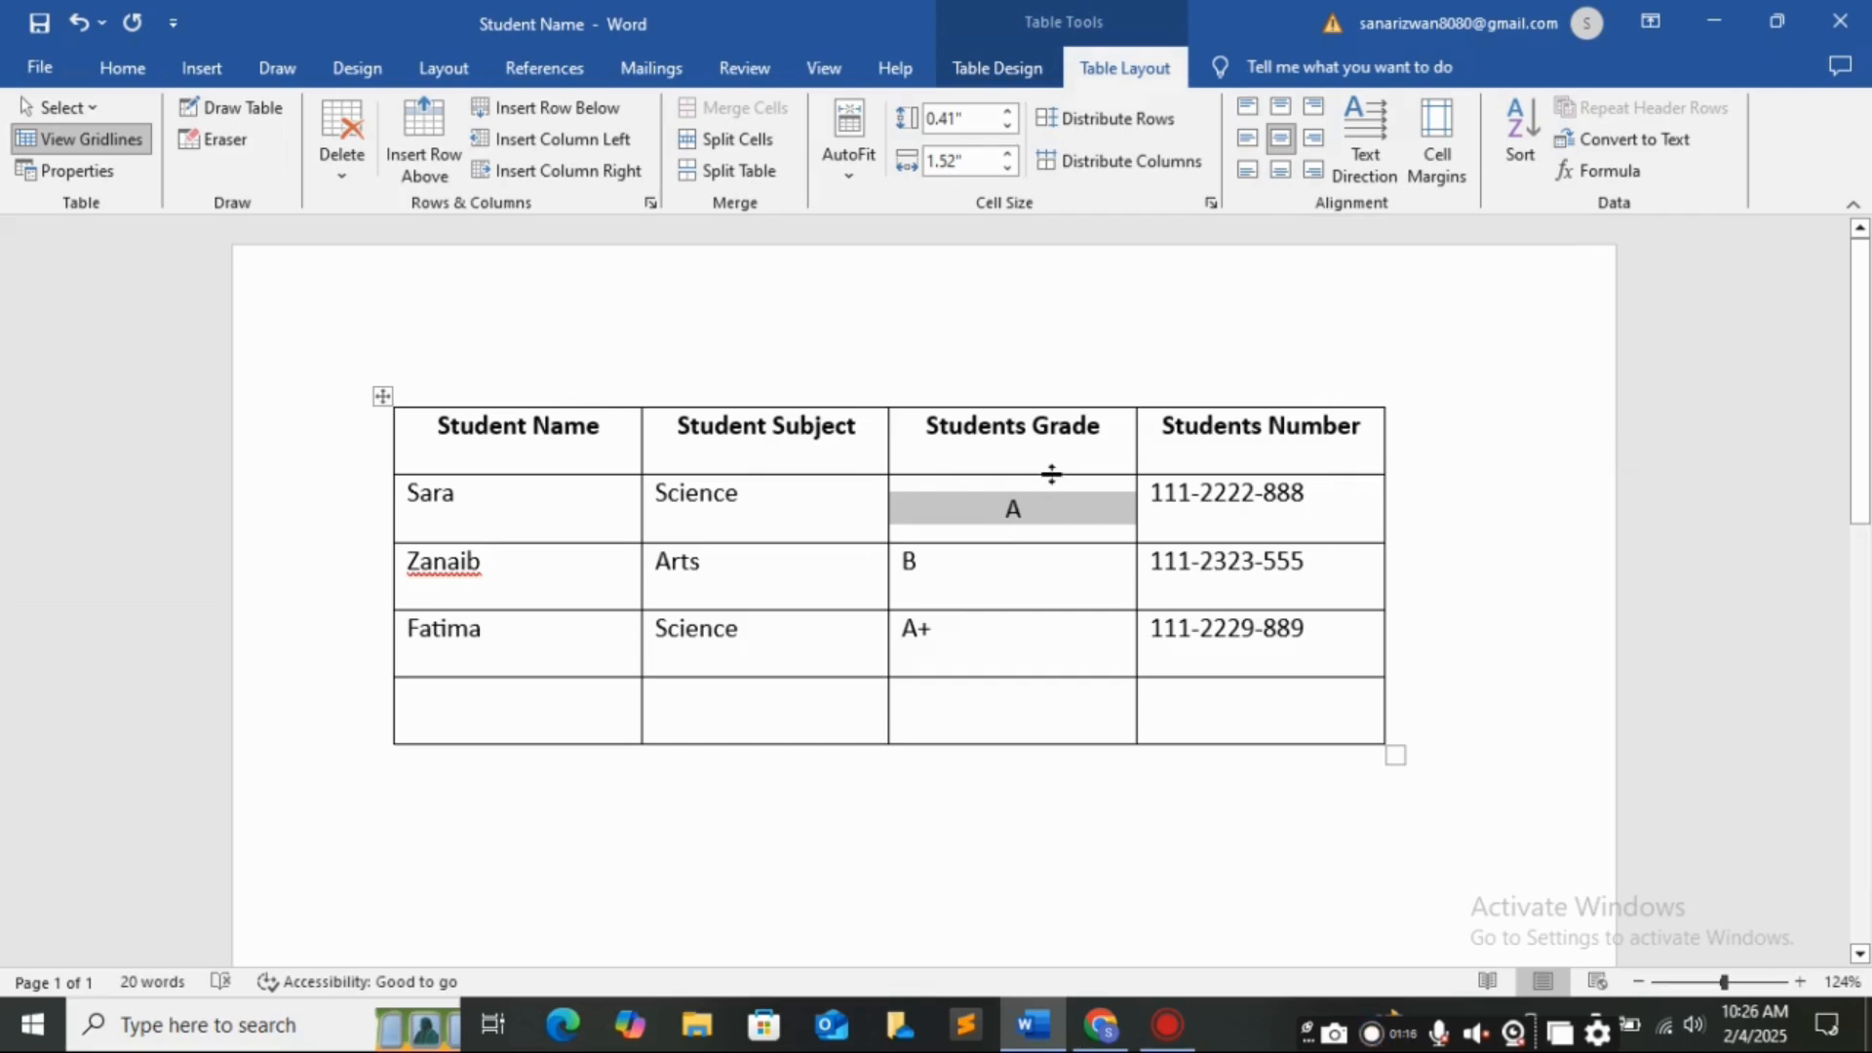
left_click(1248, 172)
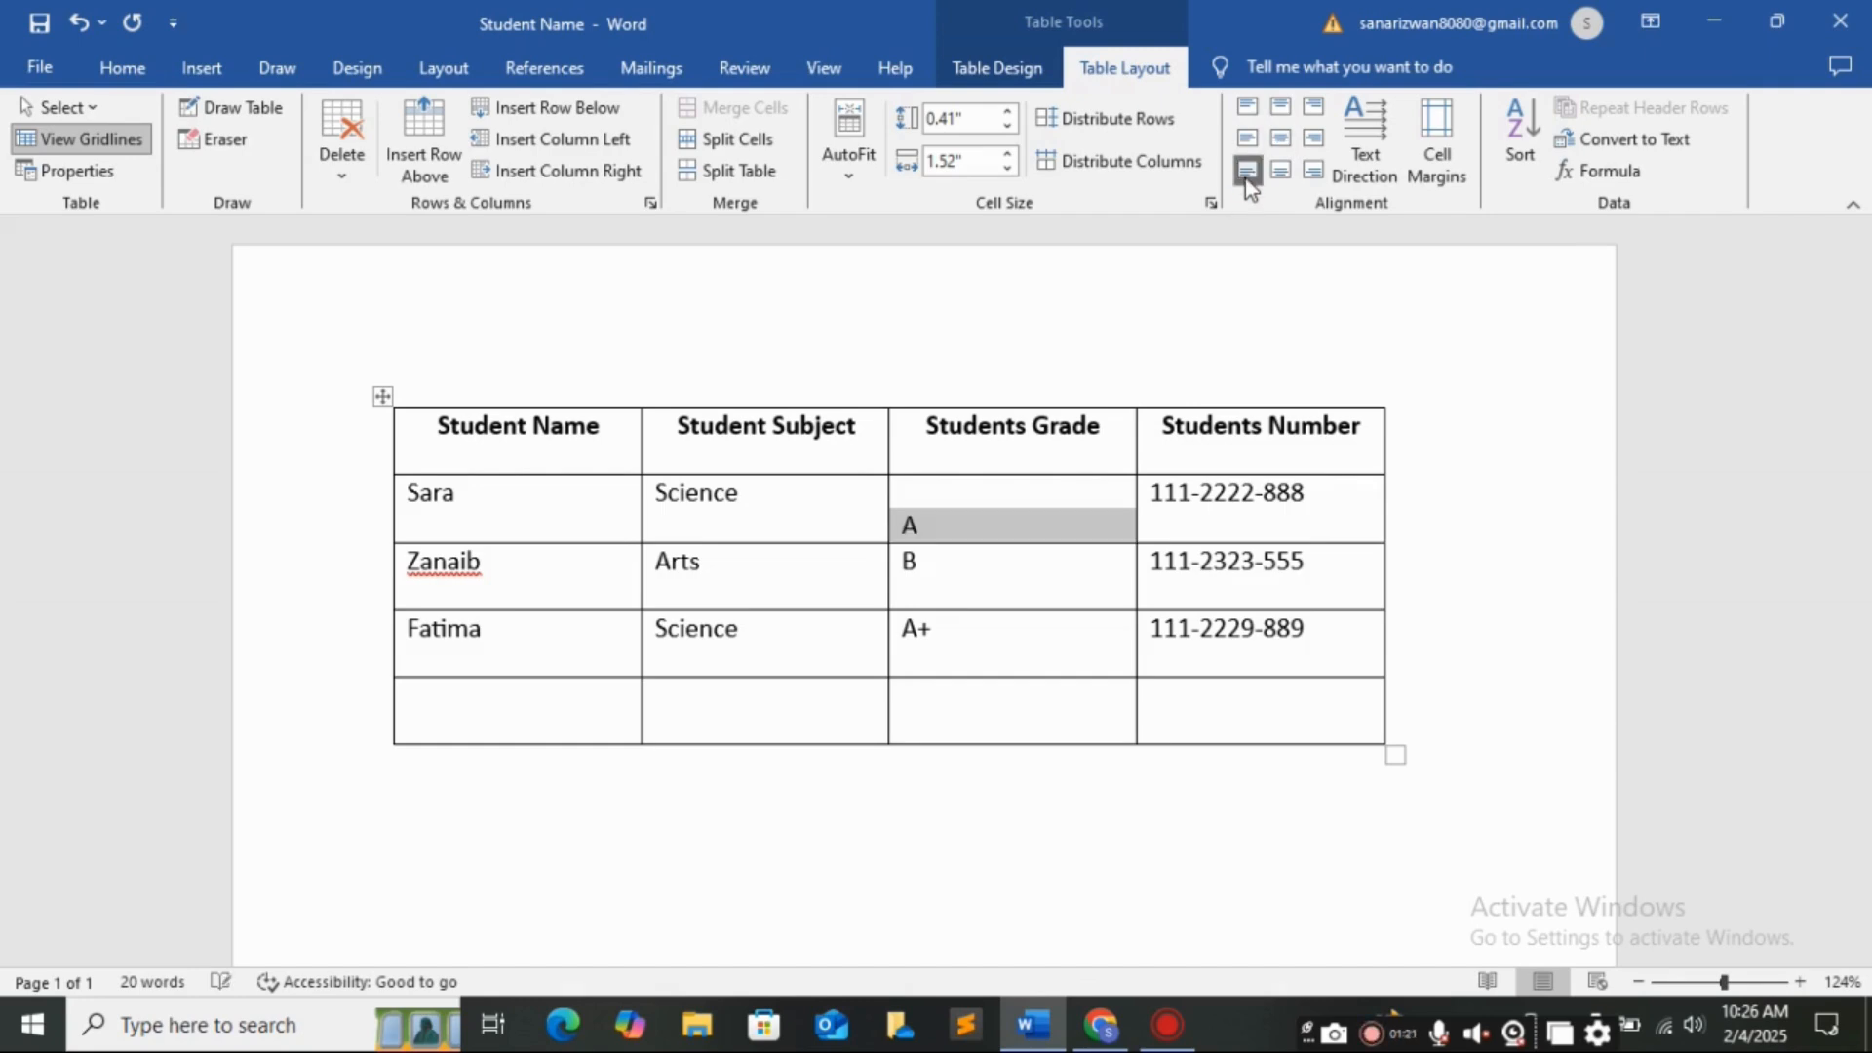
left_click(1248, 107)
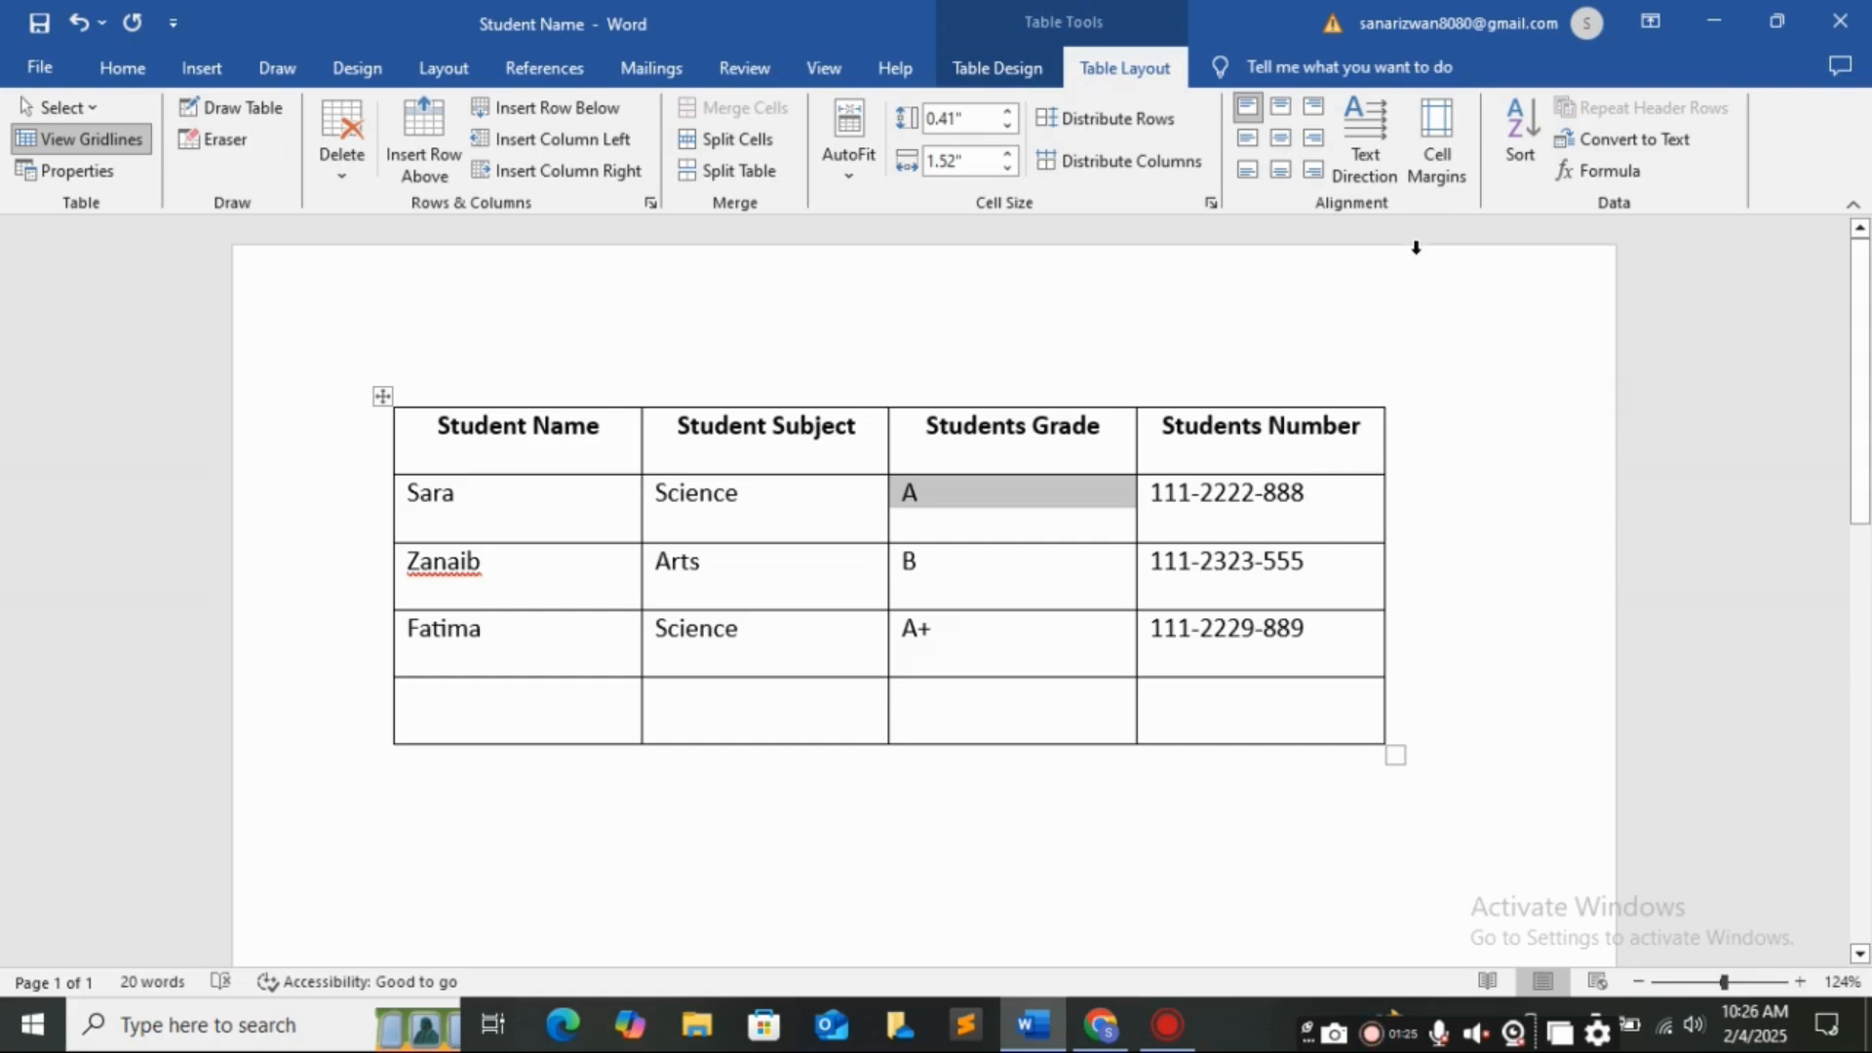
Cycle the text direction of the first student's grade cell through vertical and back to horizontal.
left_click(1374, 172)
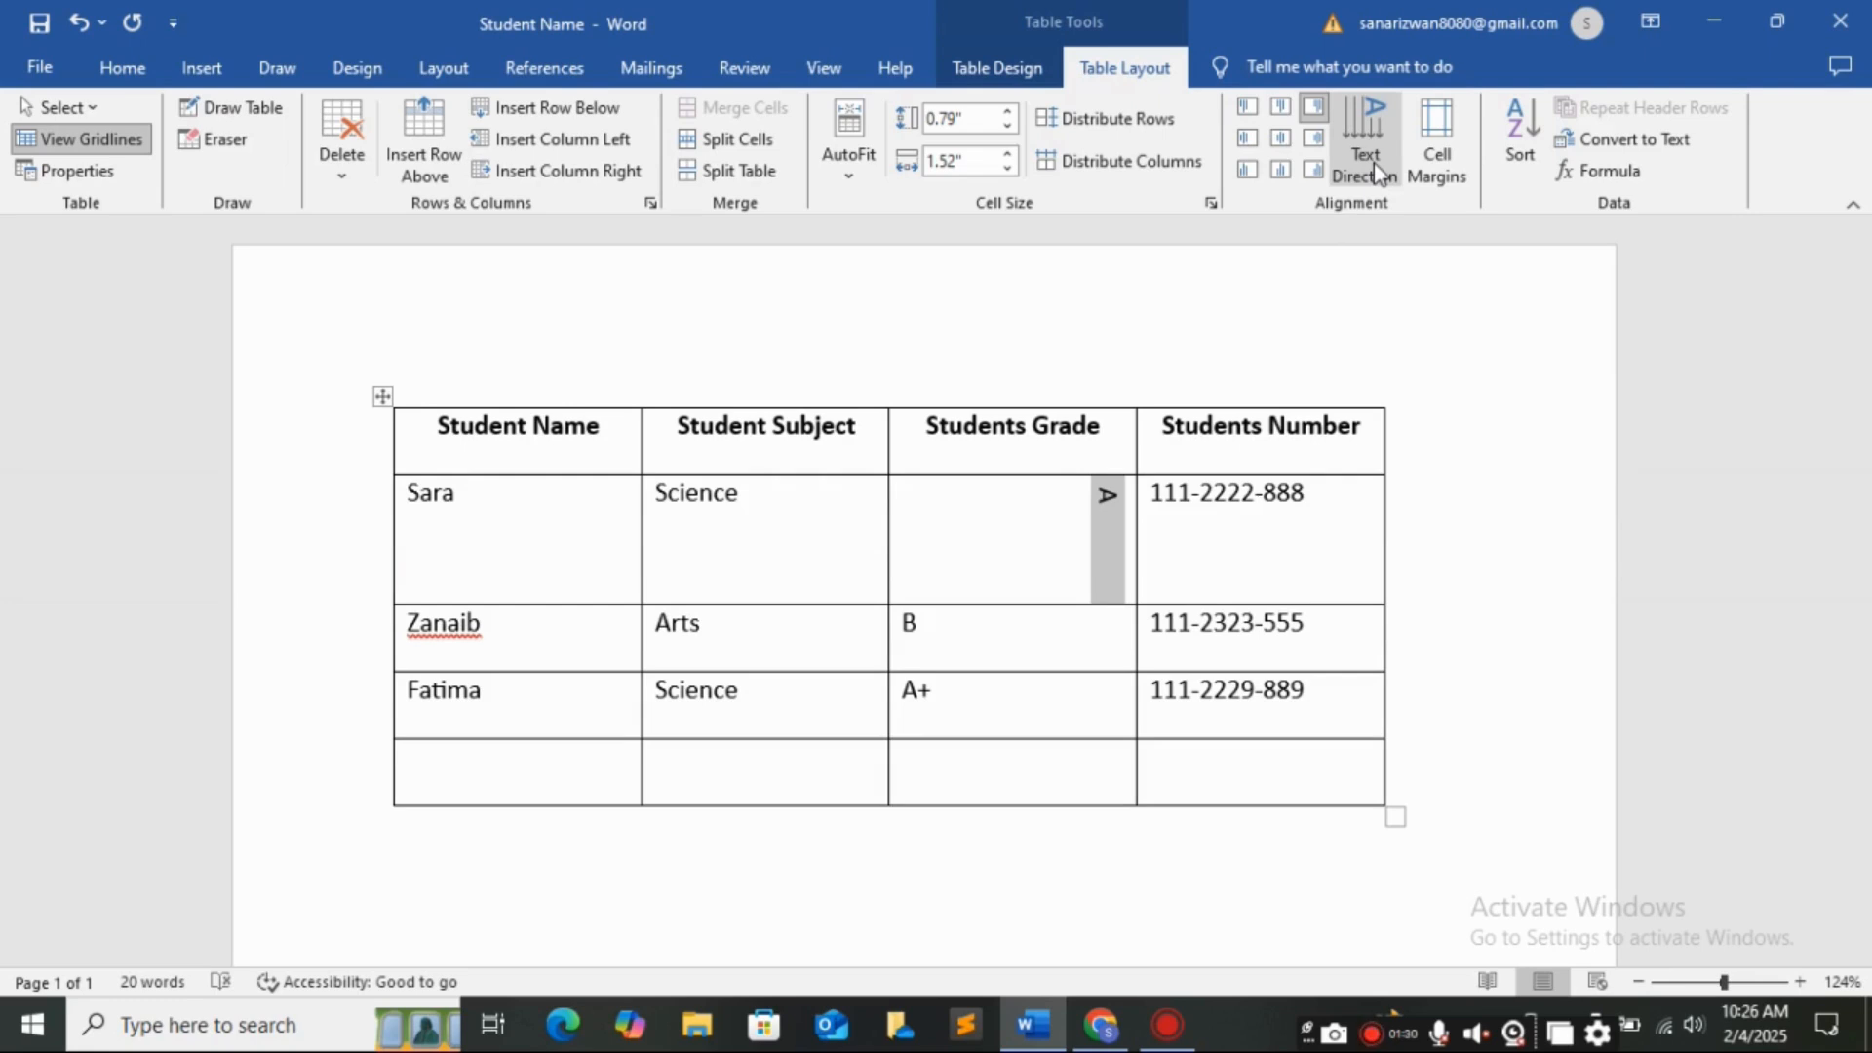
left_click(1375, 172)
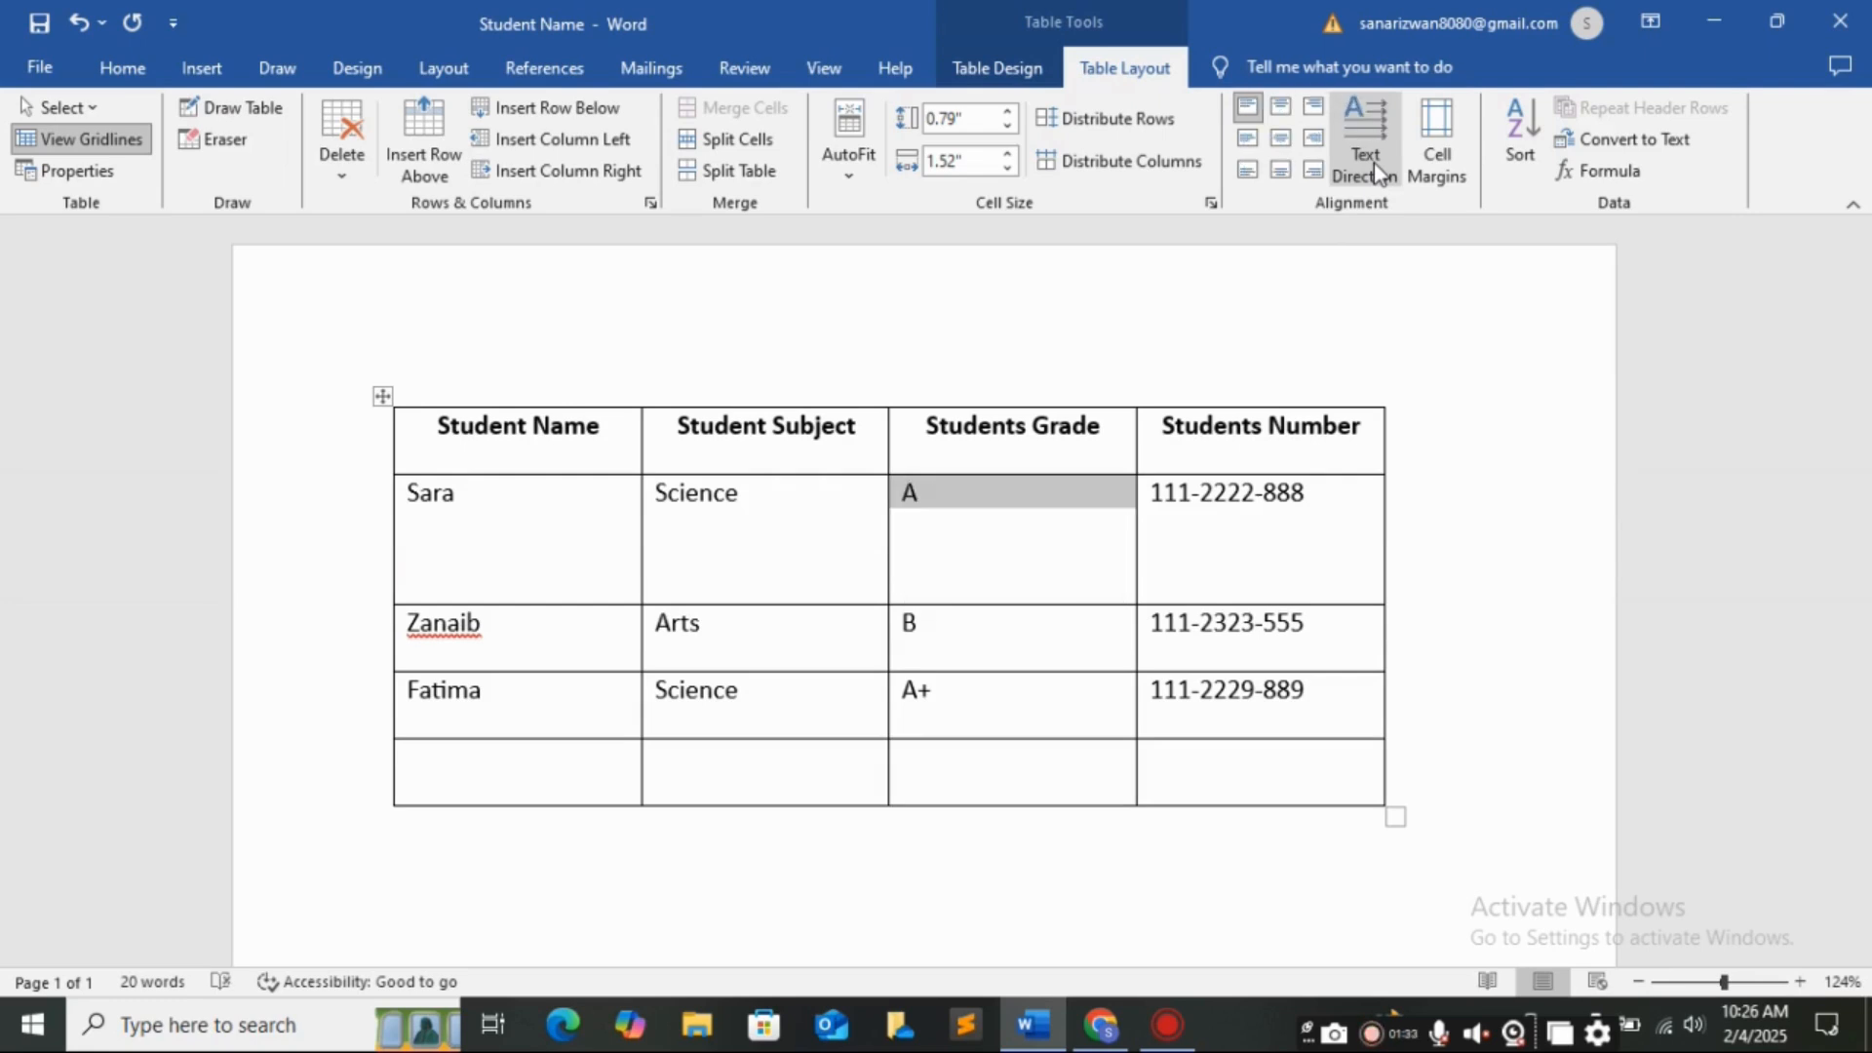
Review the Cell Margins, Sort and Formula options for the table, closing each without applying changes.
left_click(1435, 166)
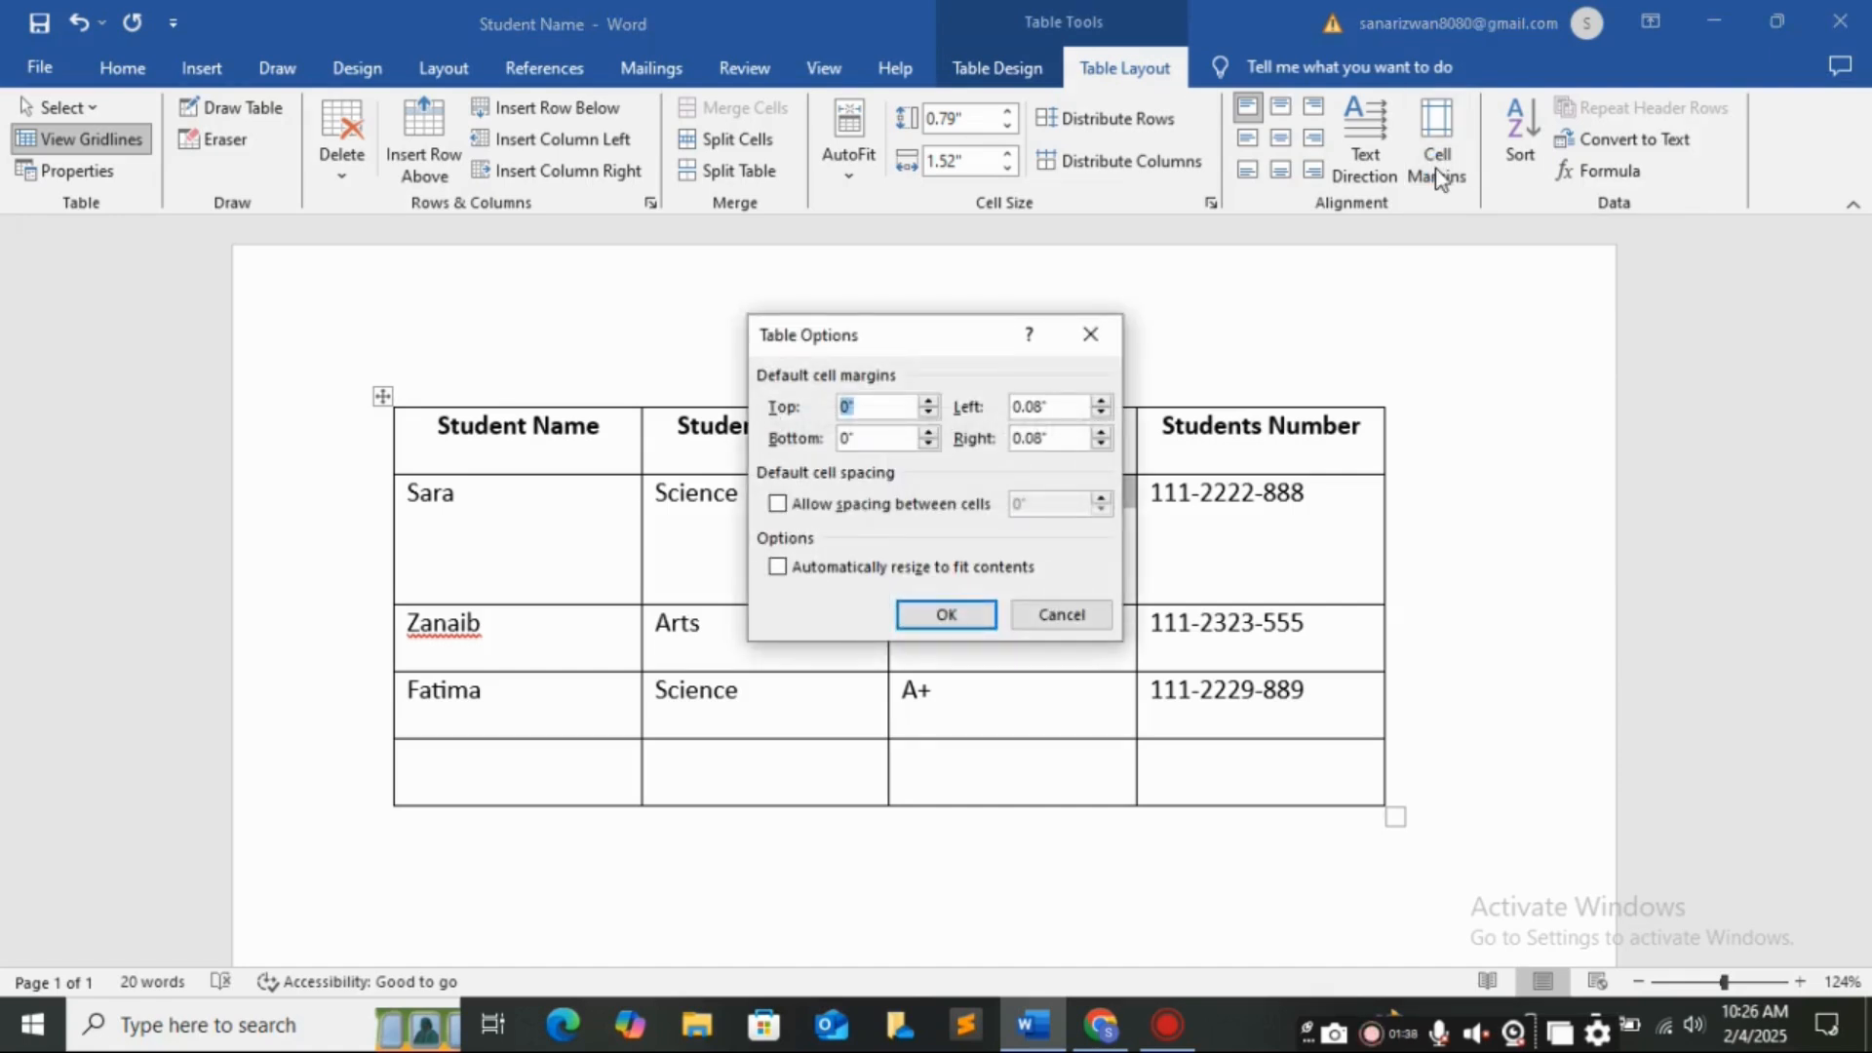
left_click(1109, 341)
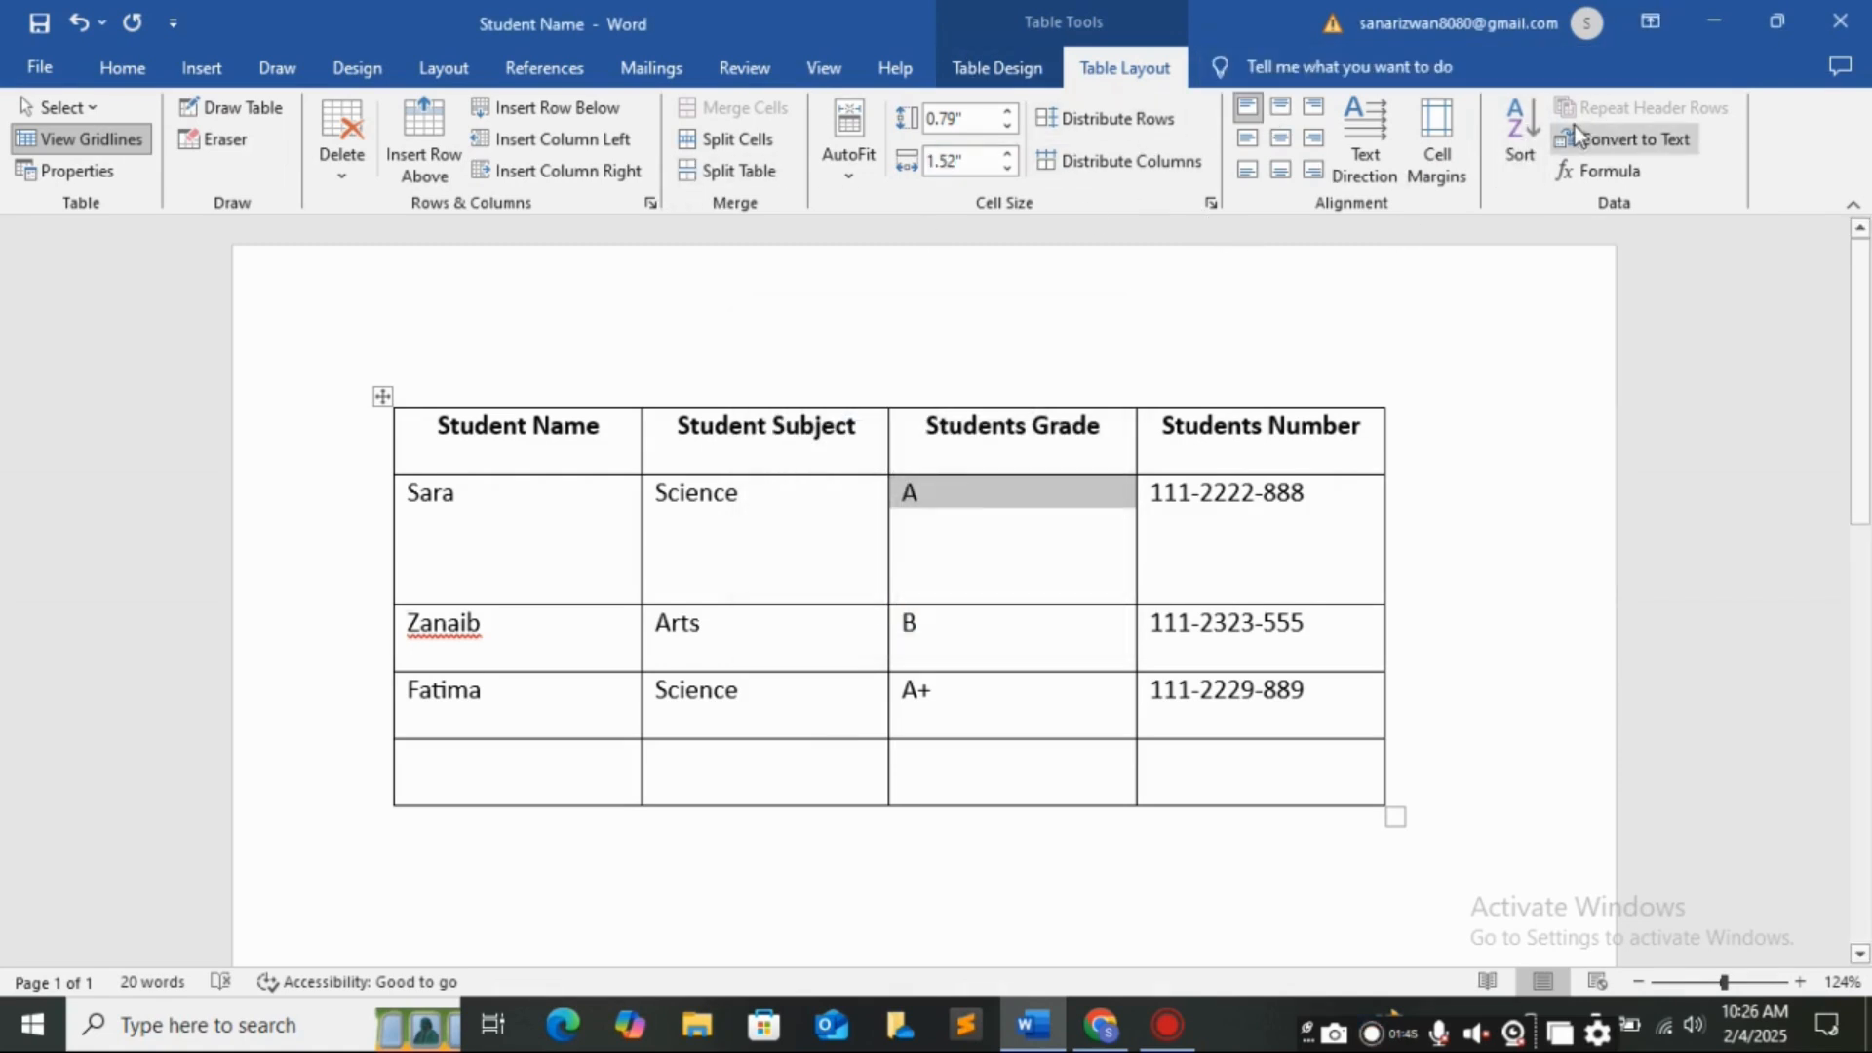
left_click(1518, 148)
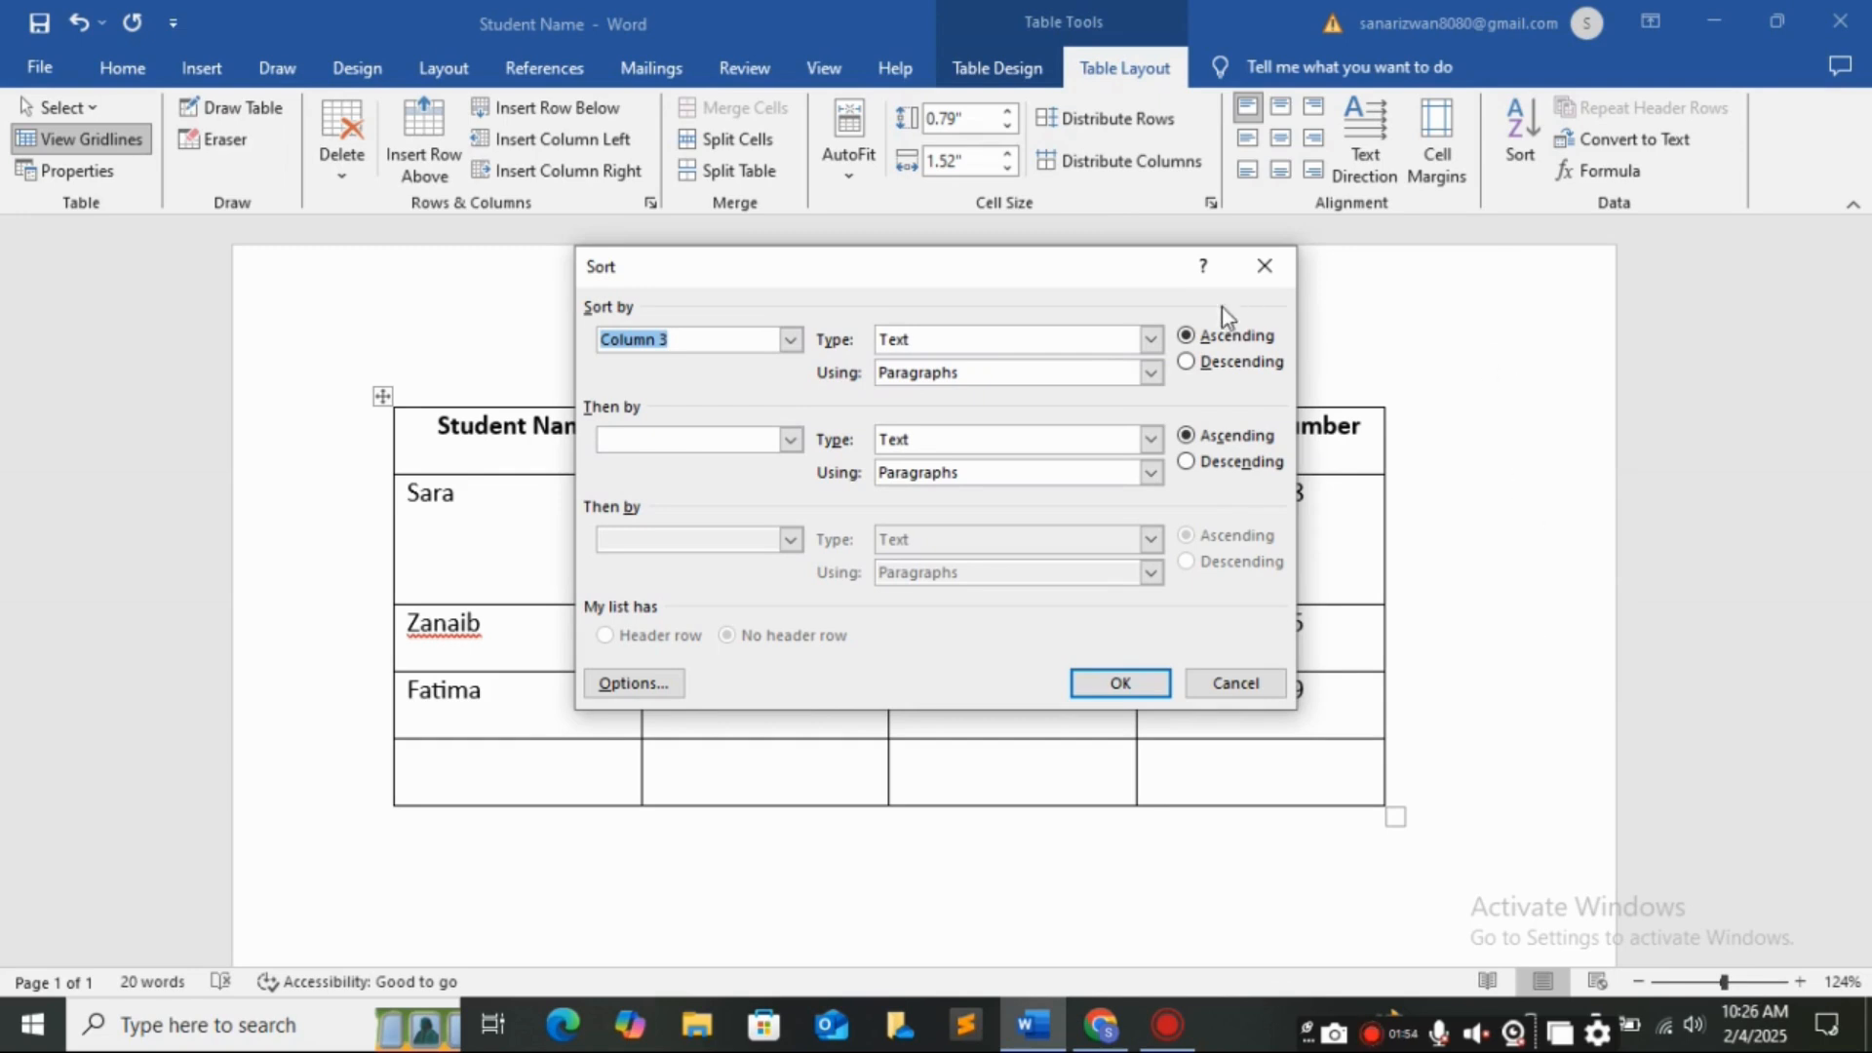
left_click(1267, 270)
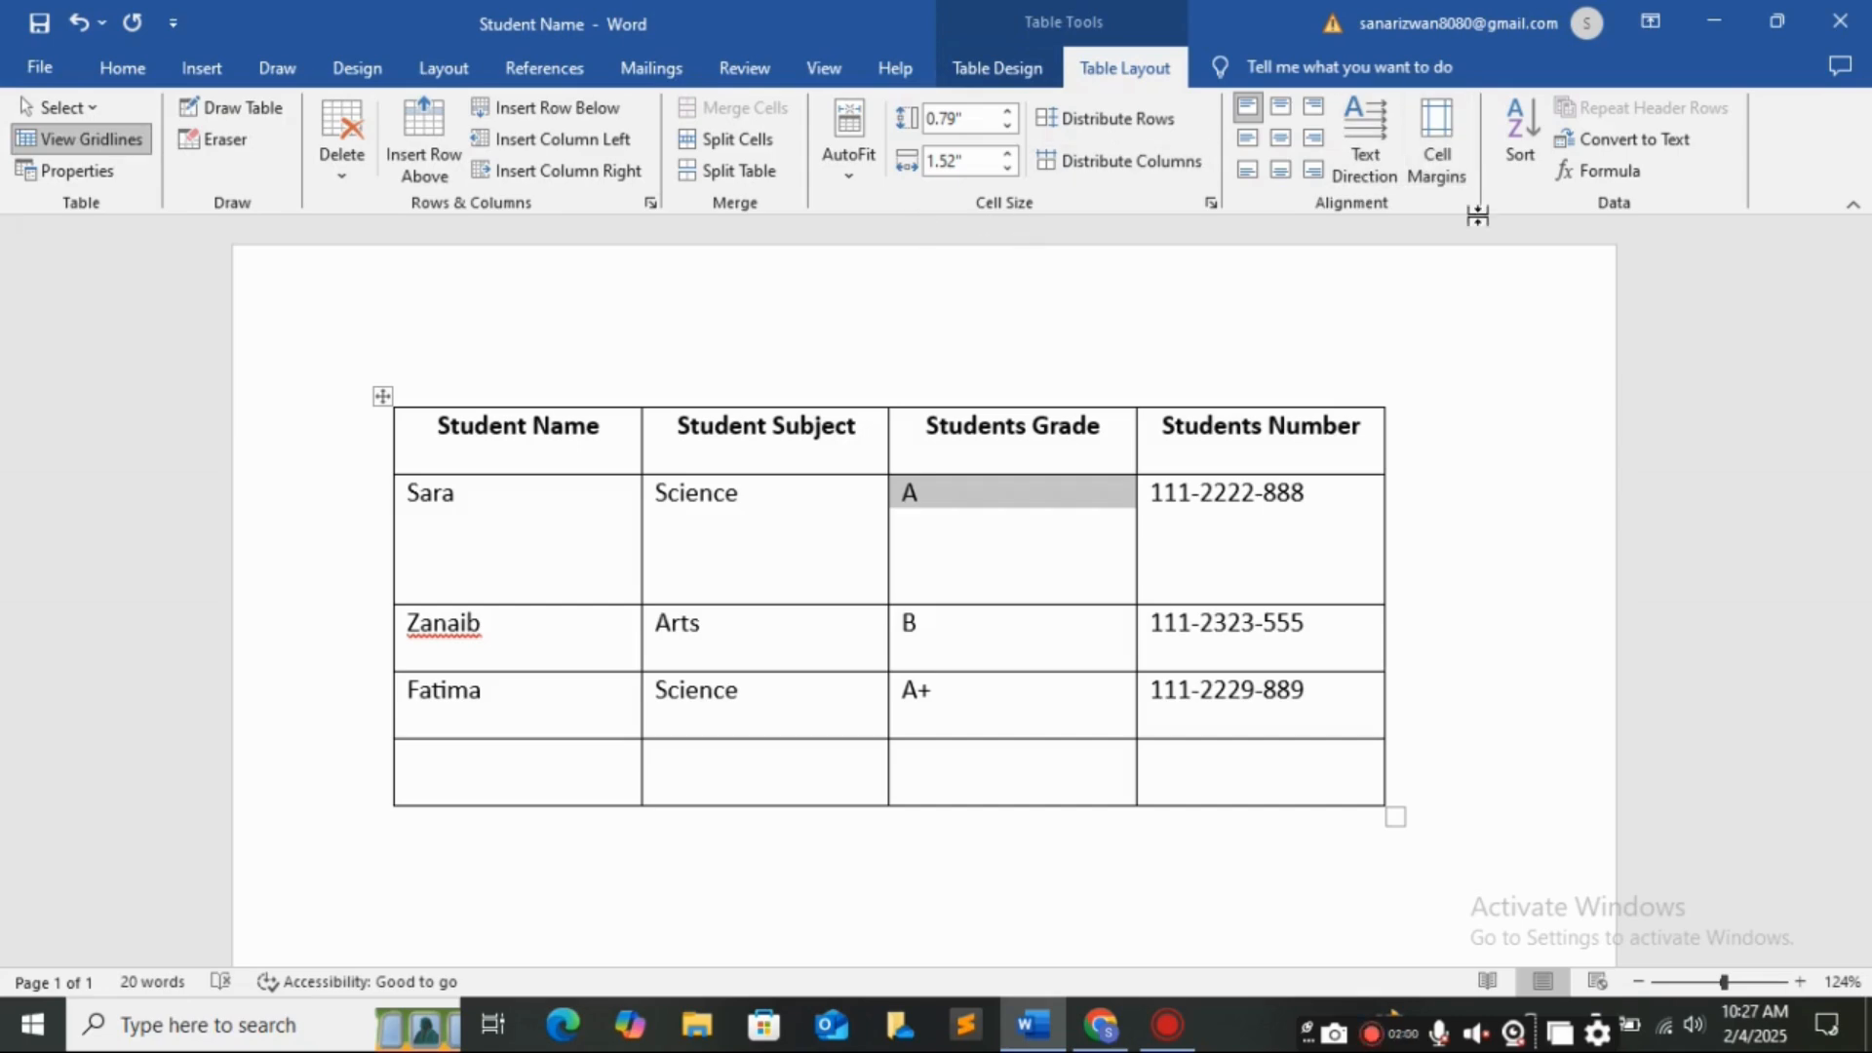
left_click(1591, 178)
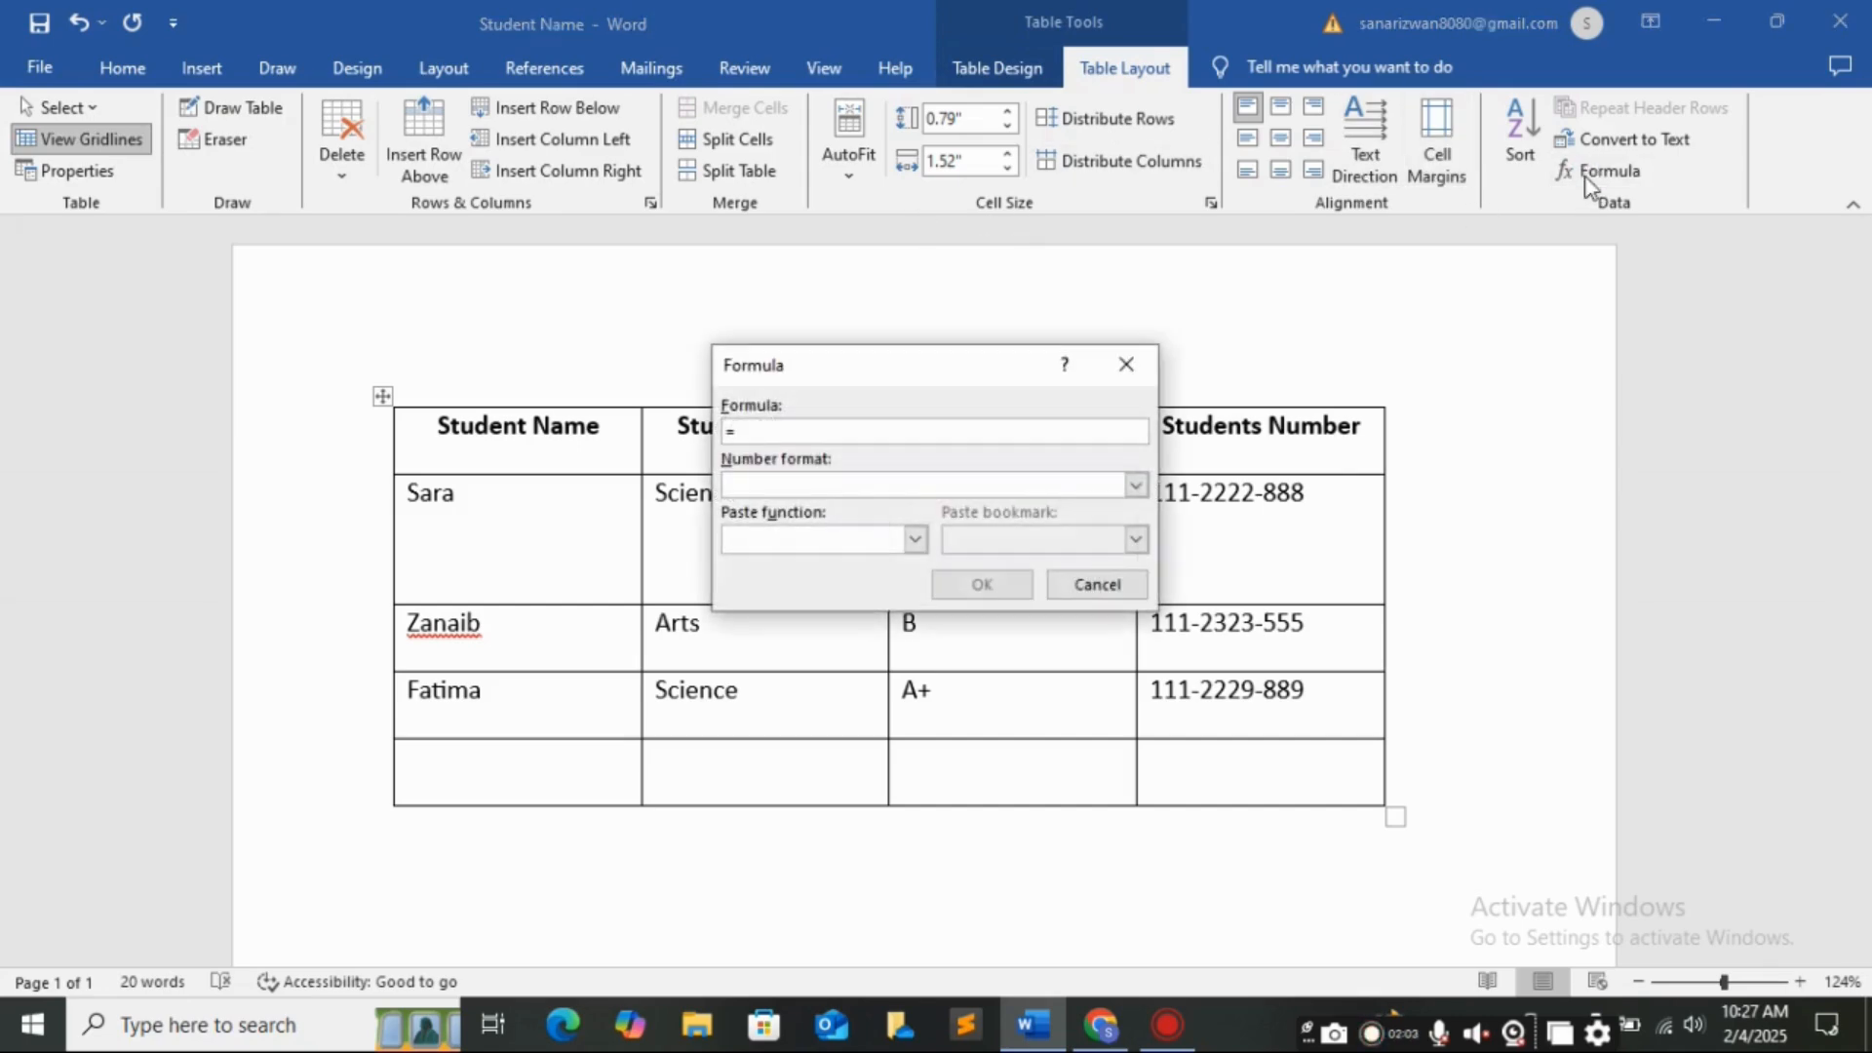
left_click(1124, 369)
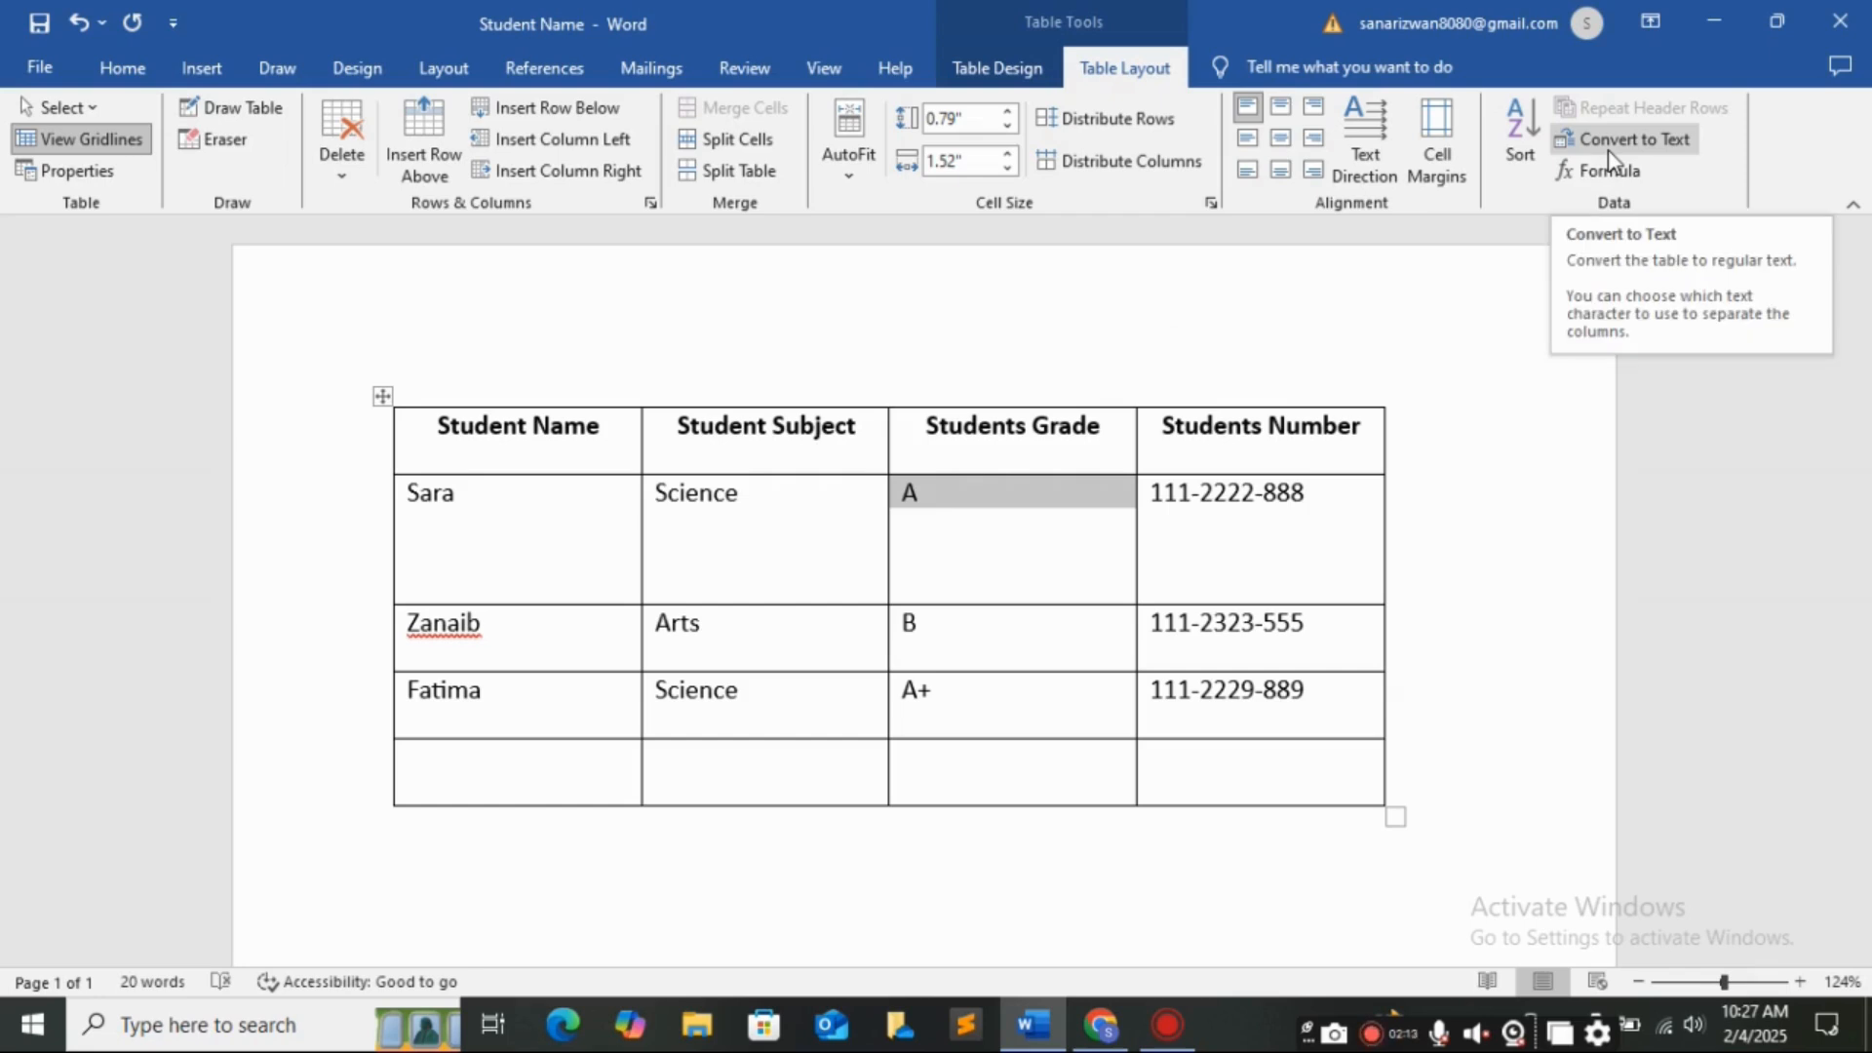
left_click(1483, 520)
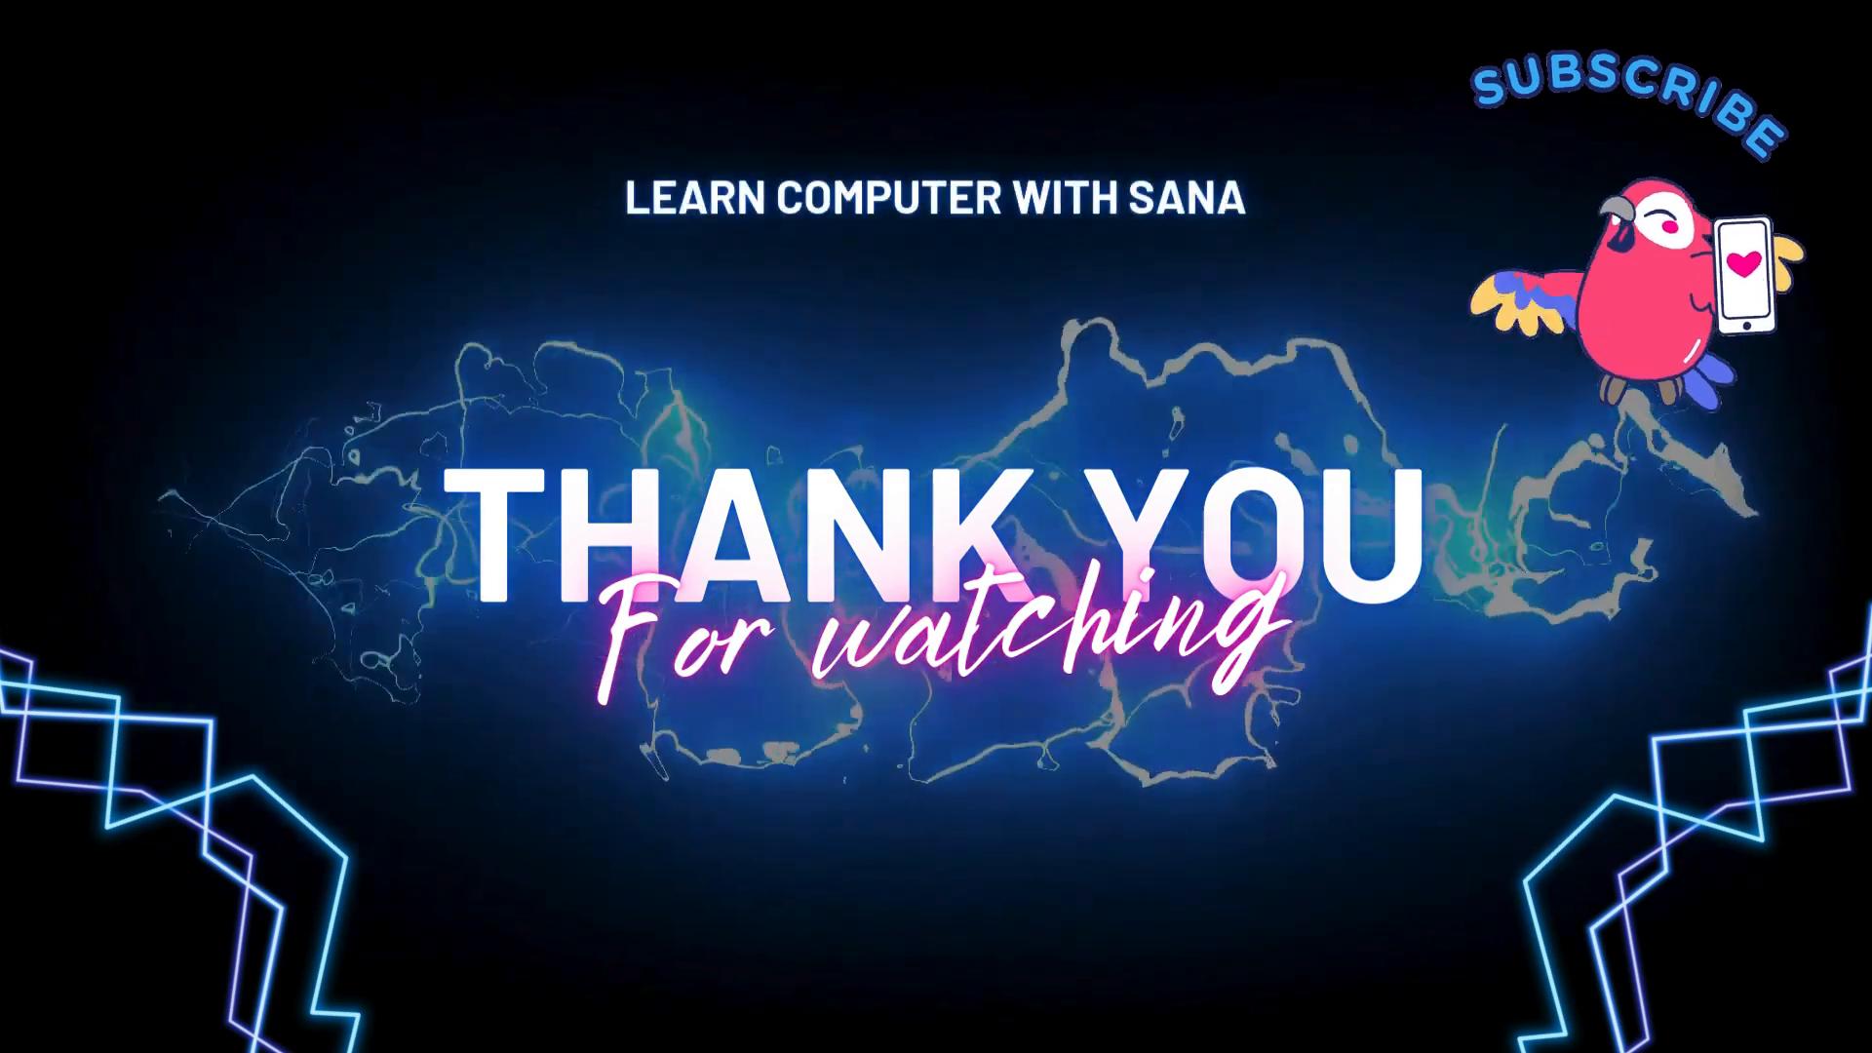